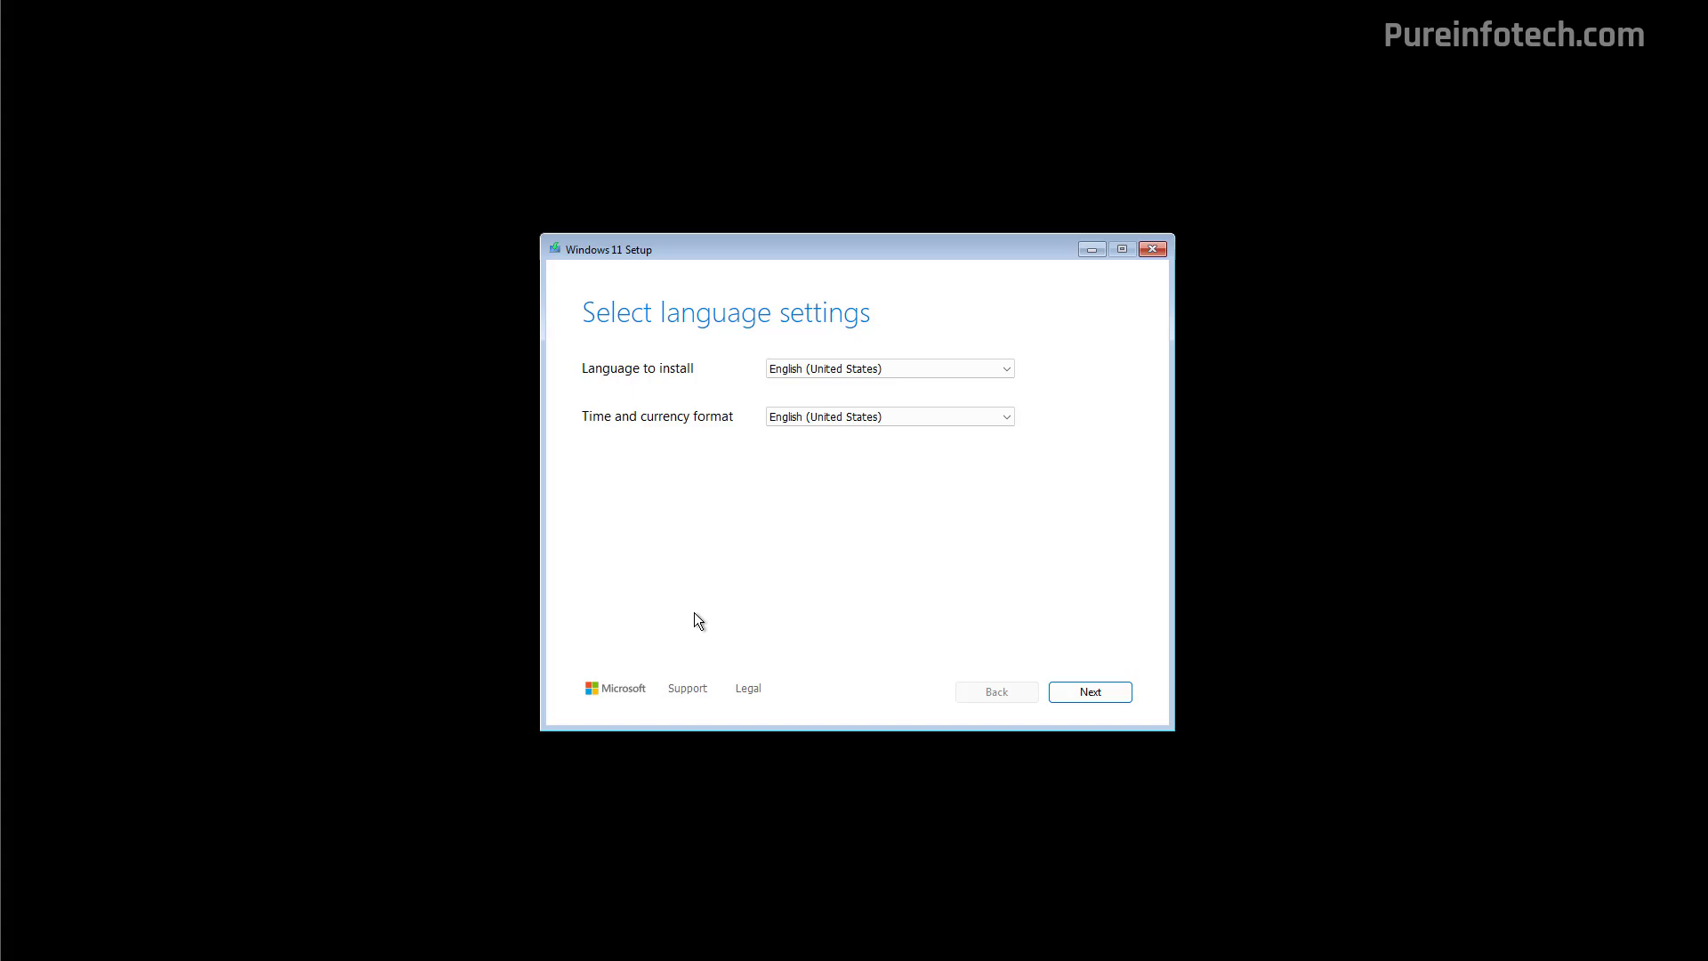
# Accept the default language and keyboard settings to continue Windows 11 Setup
pyautogui.click(1091, 691)
pyautogui.click(1091, 691)
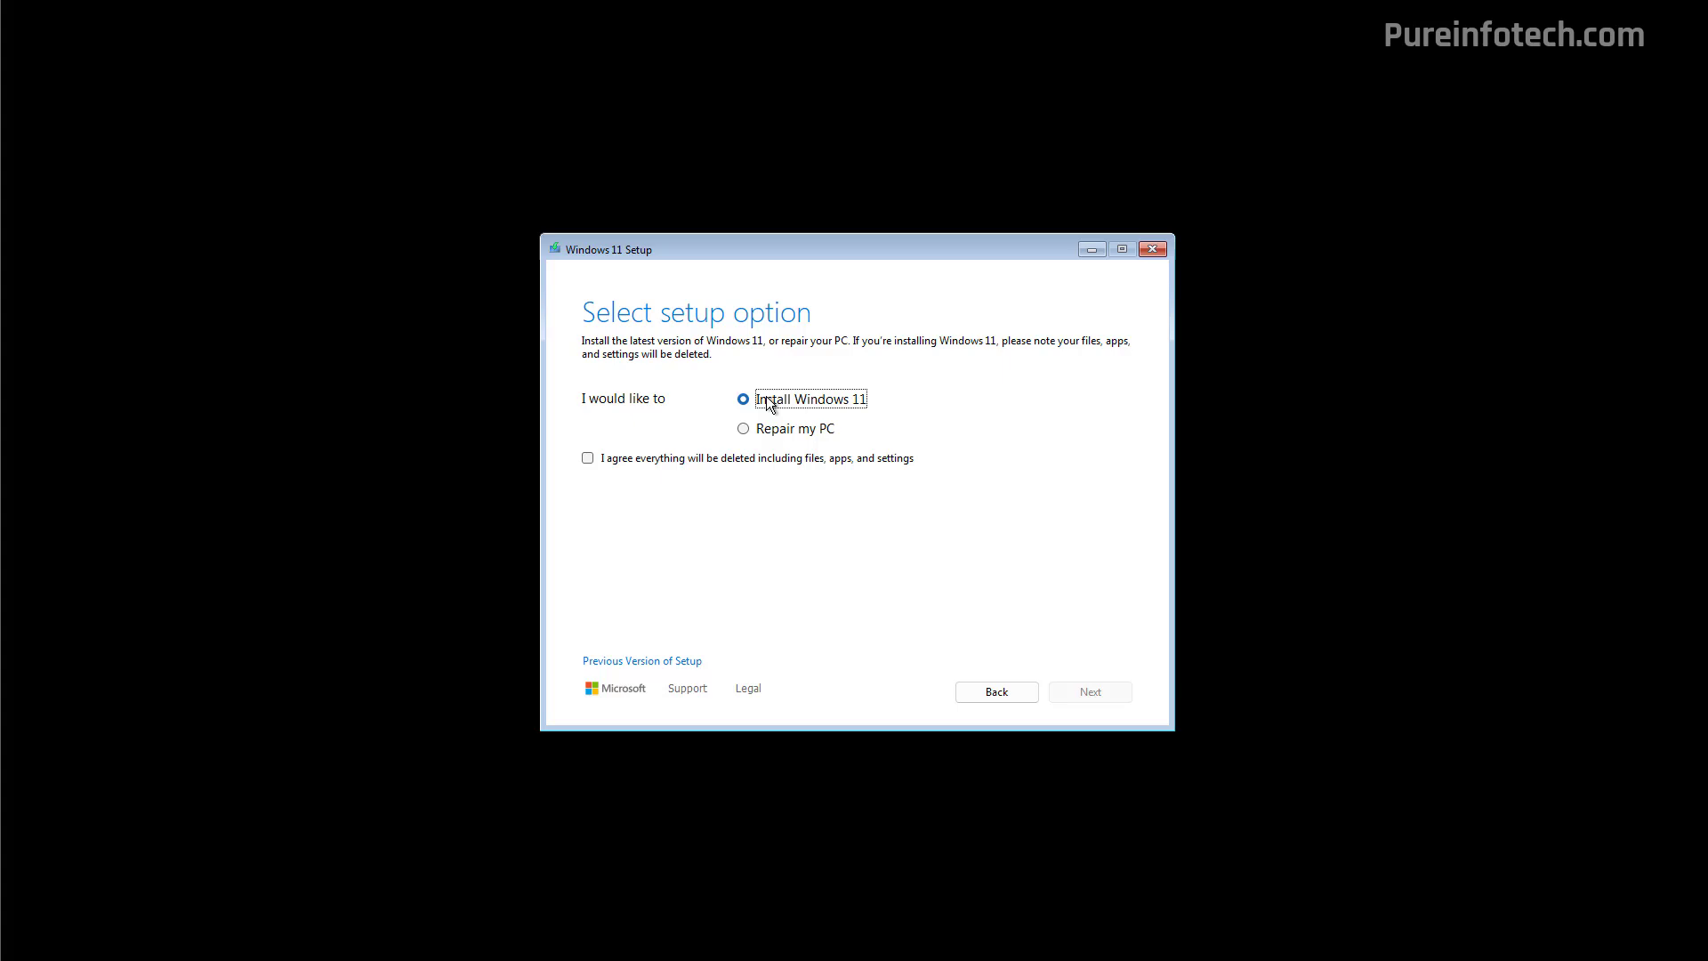
# Agree that everything will be deleted and choose Windows 11 Pro without a product key
pyautogui.click(588, 460)
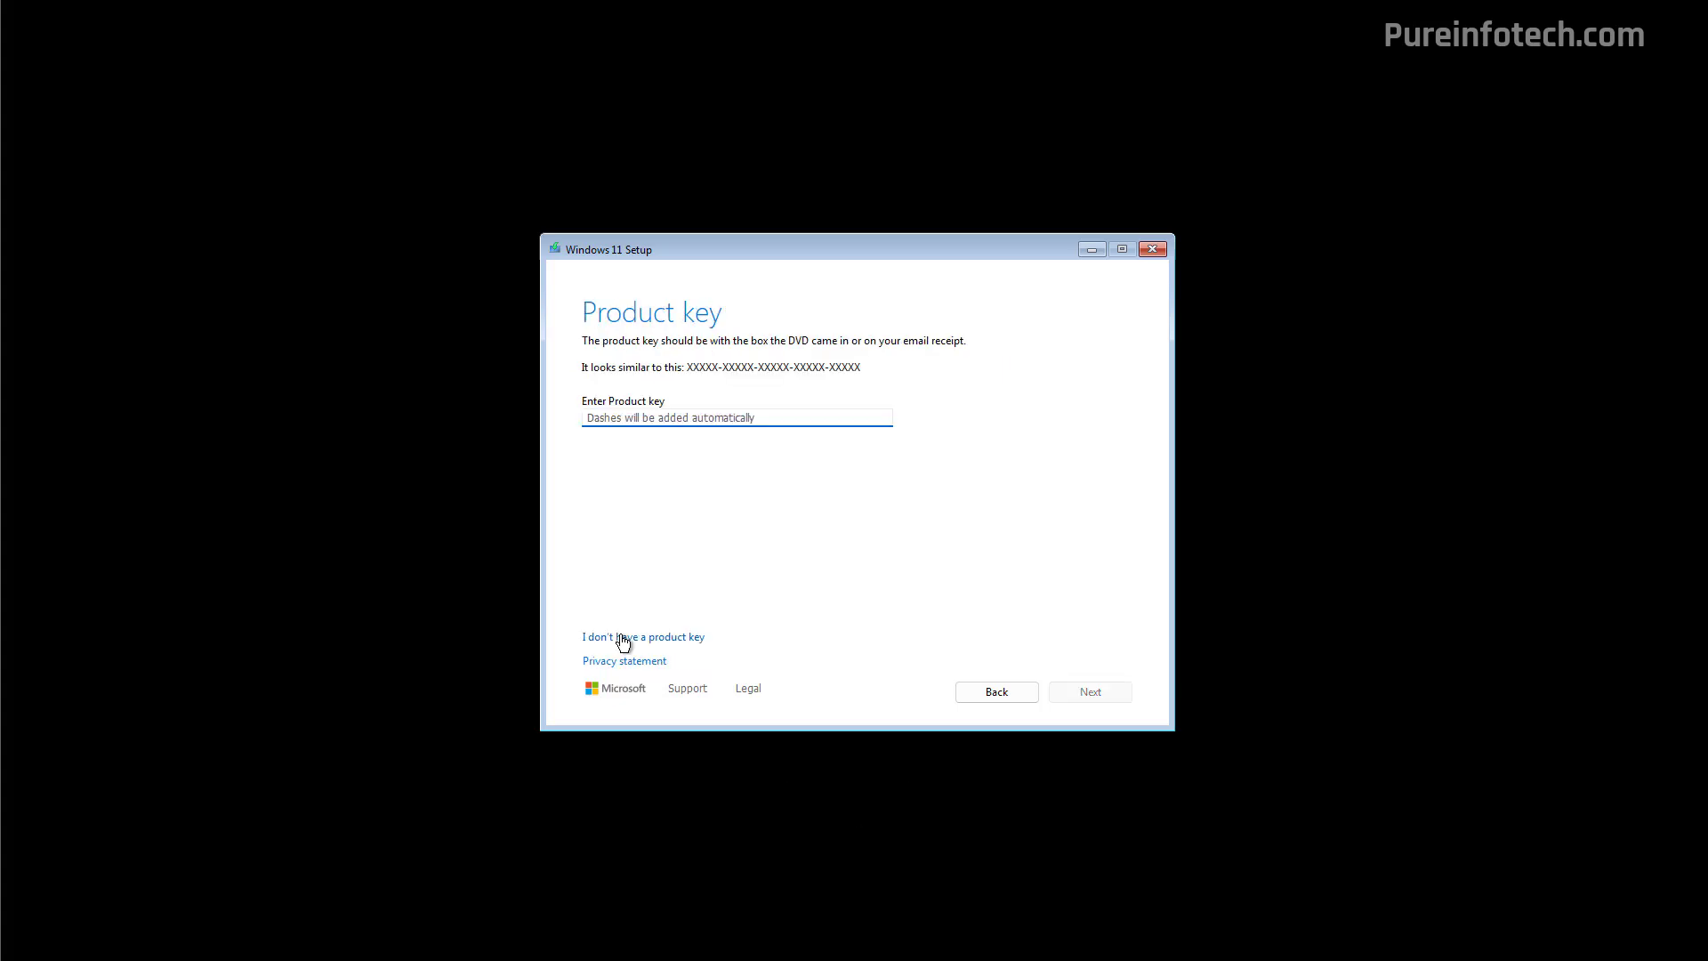
pyautogui.click(592, 637)
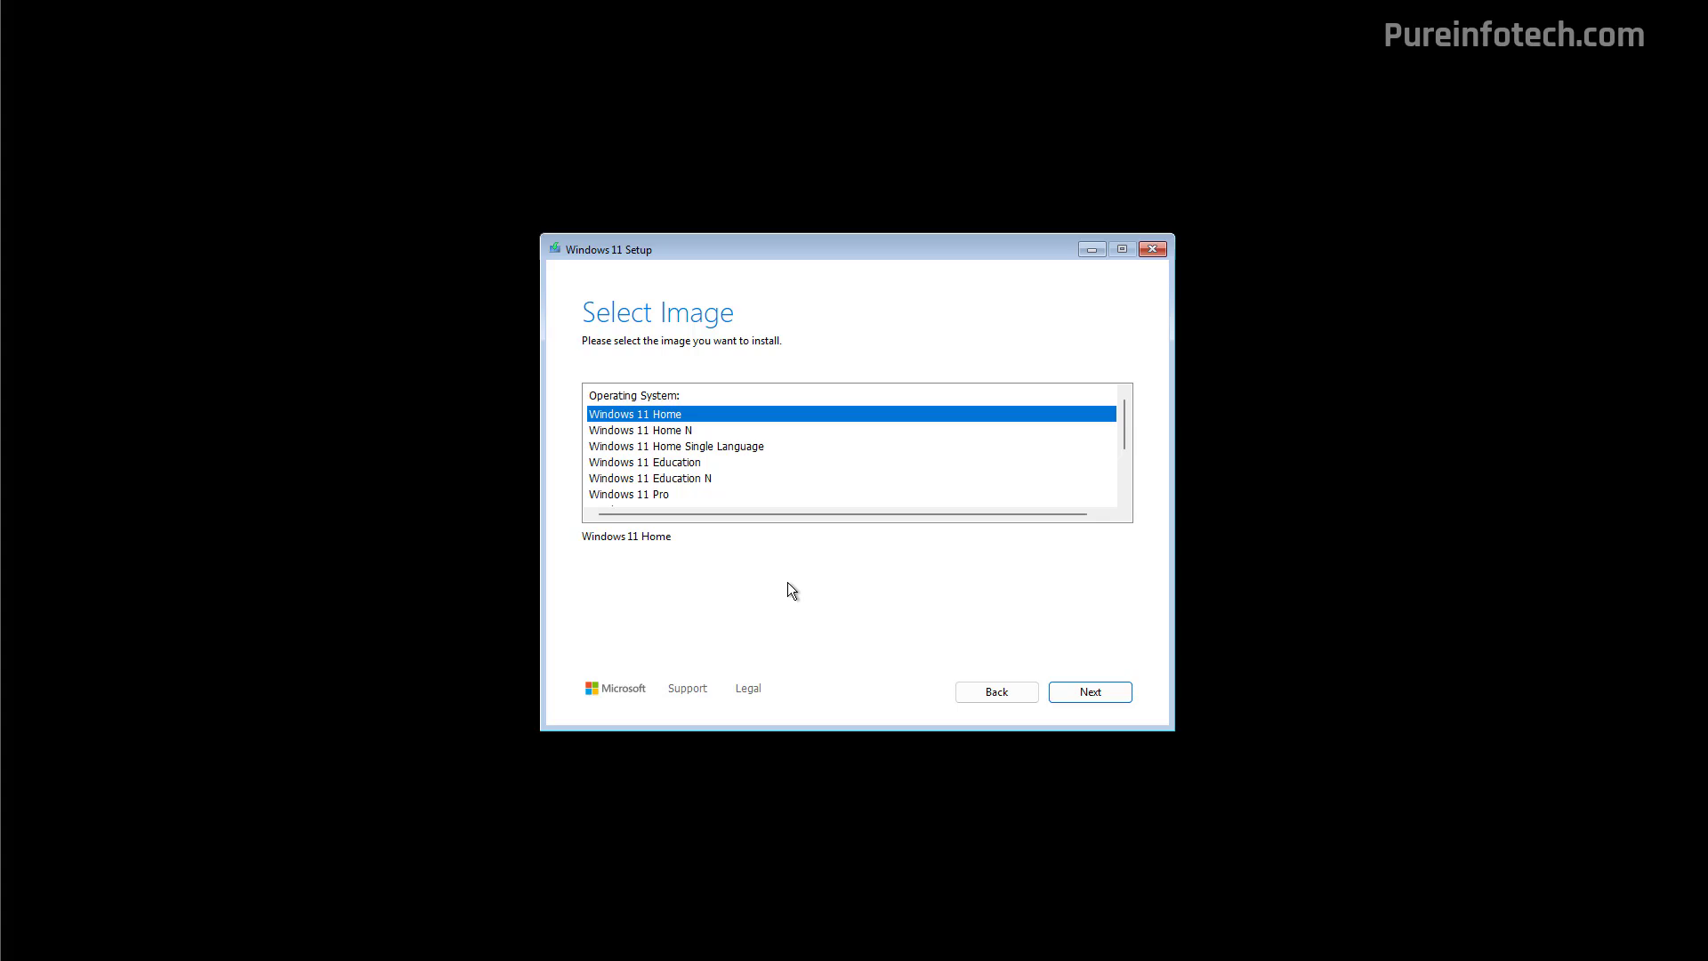
pyautogui.click(653, 494)
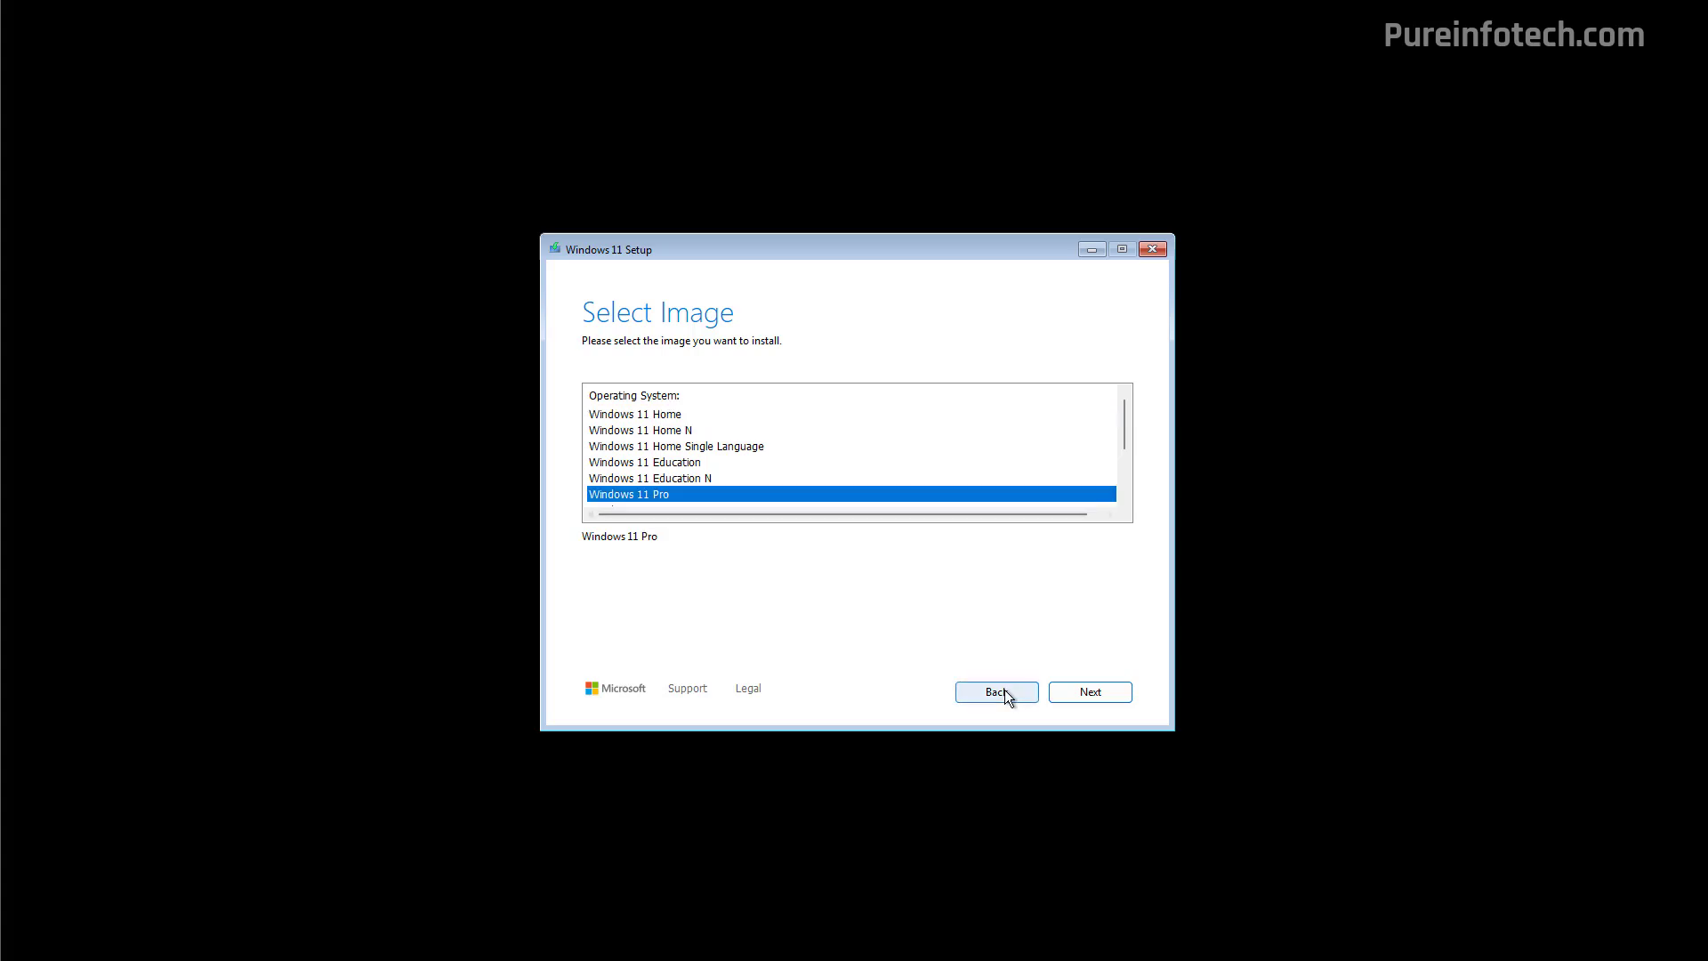
pyautogui.click(1064, 691)
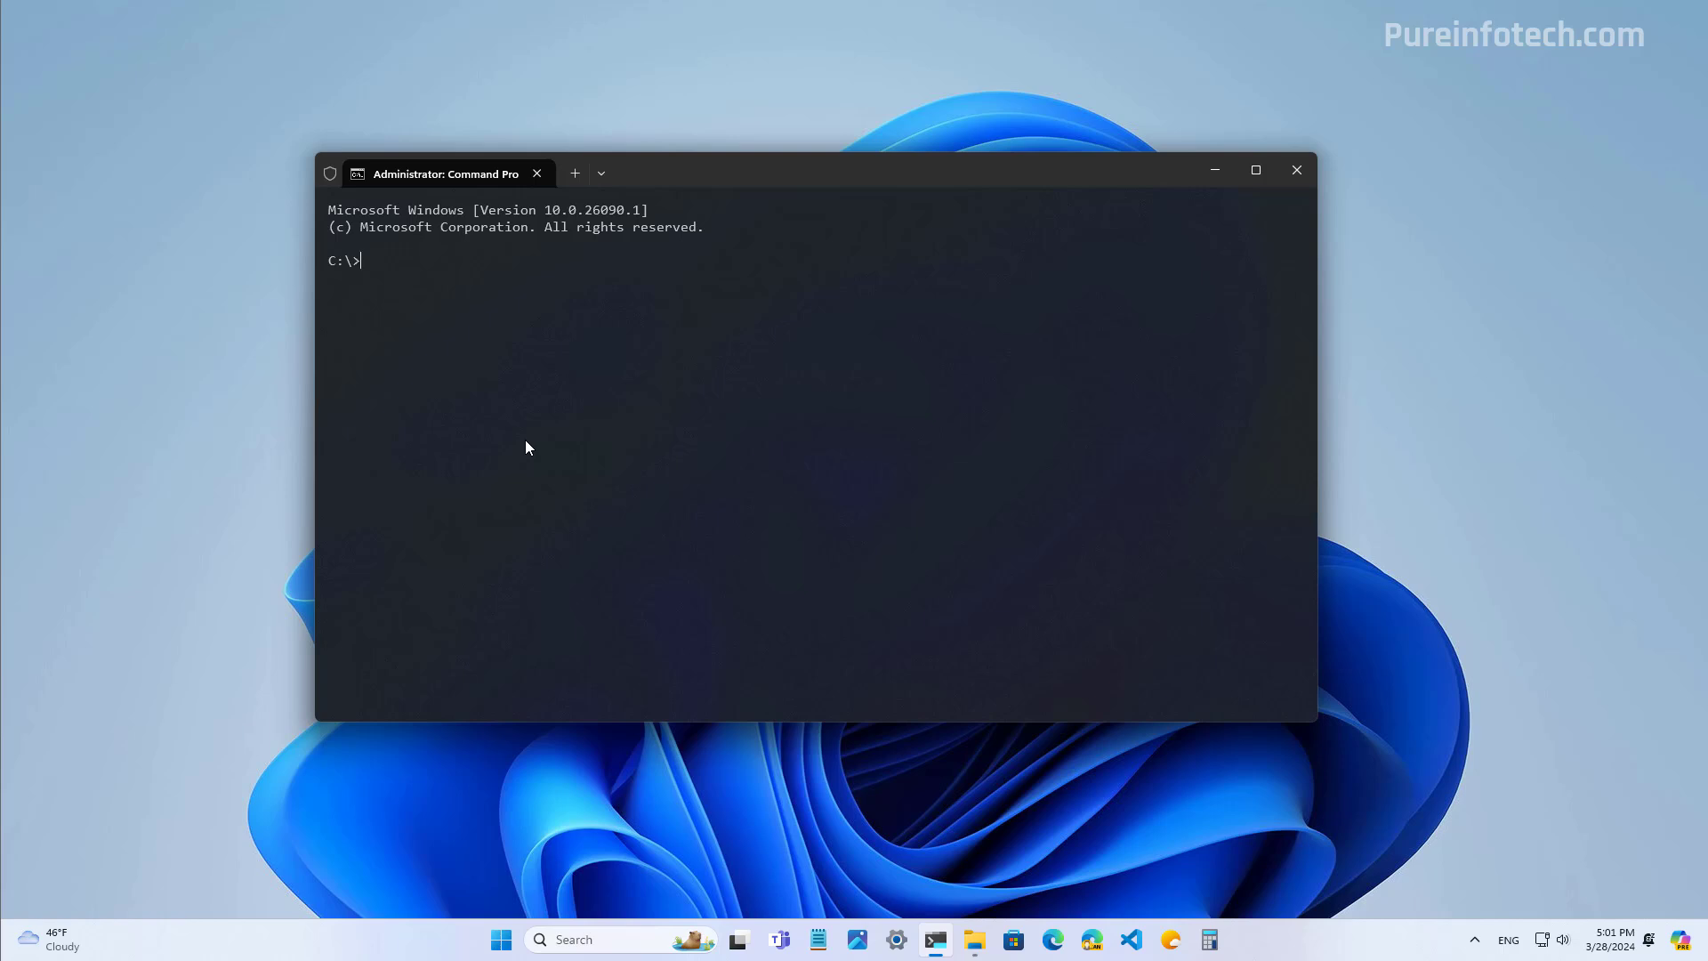
# Turn on Enable sudo under System > For developers and set it to run applications Inline
pyautogui.press('super+i')
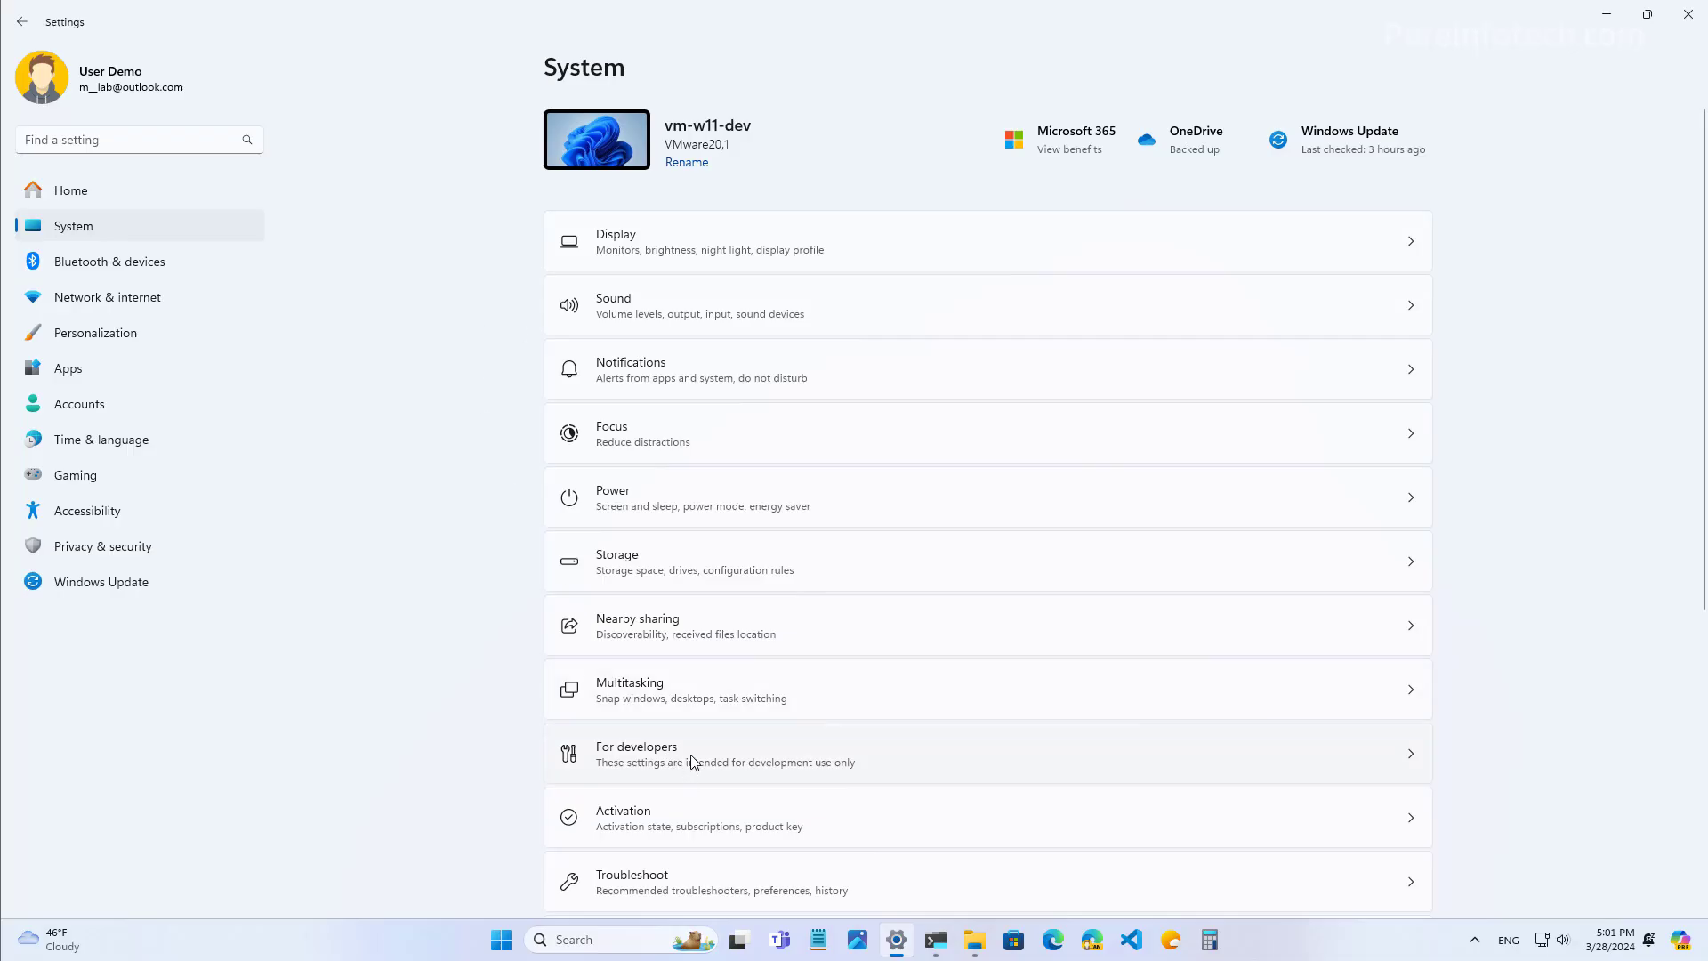
pyautogui.click(693, 762)
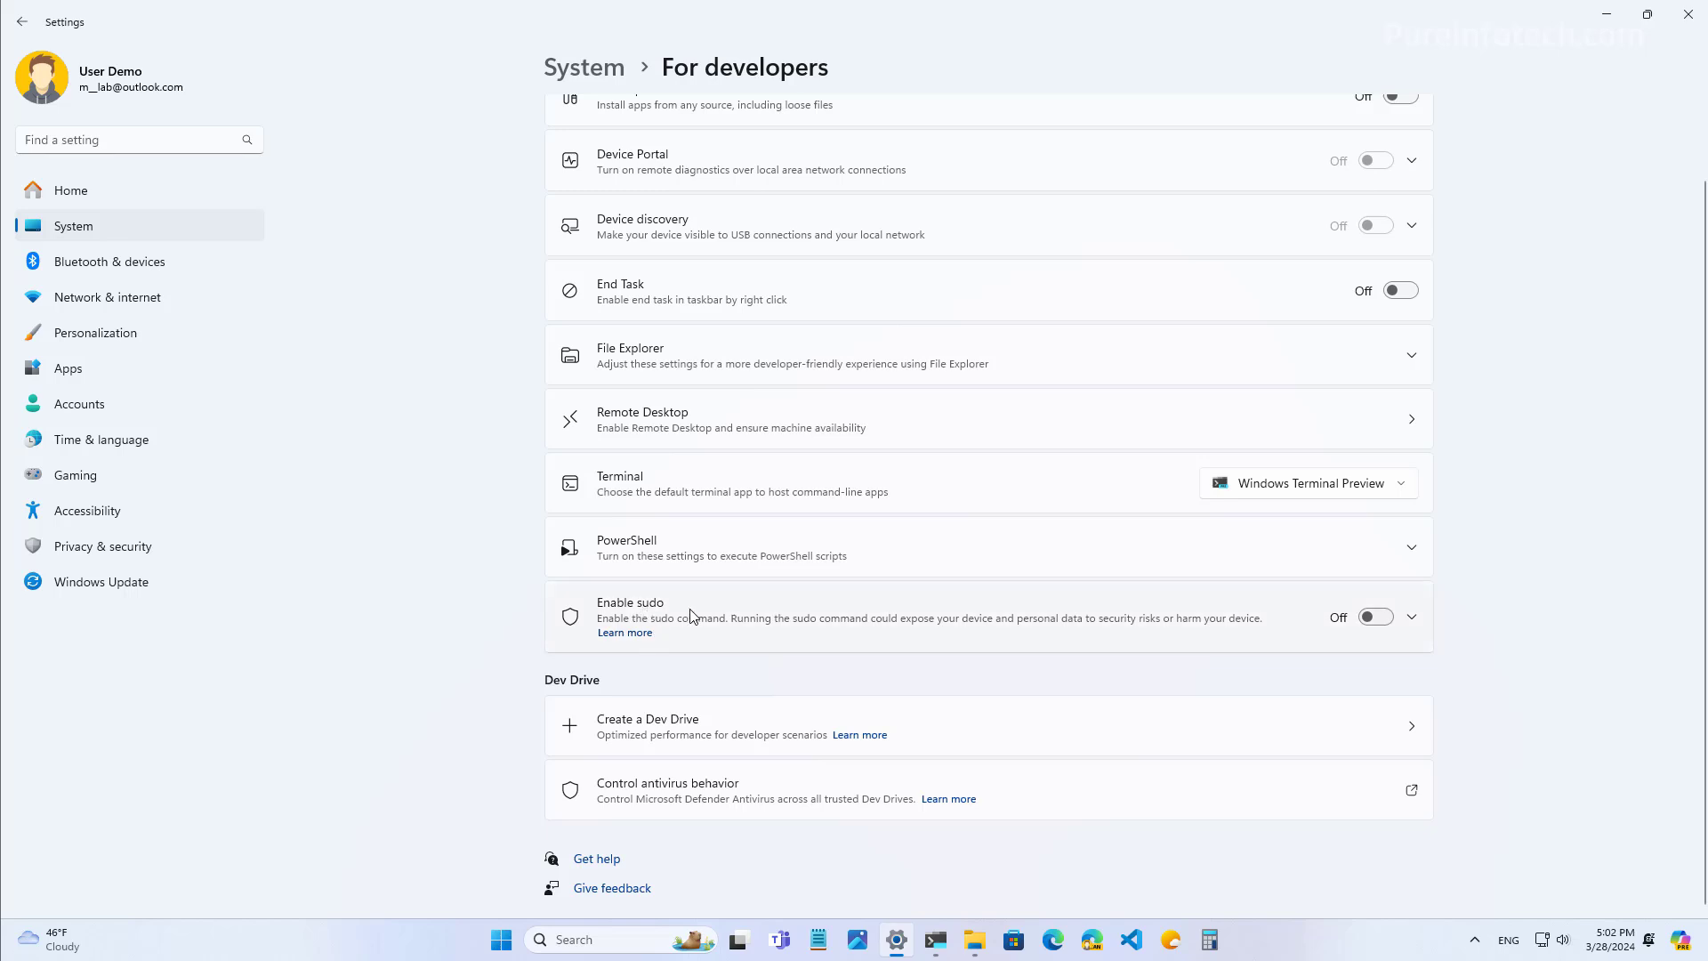
pyautogui.click(726, 614)
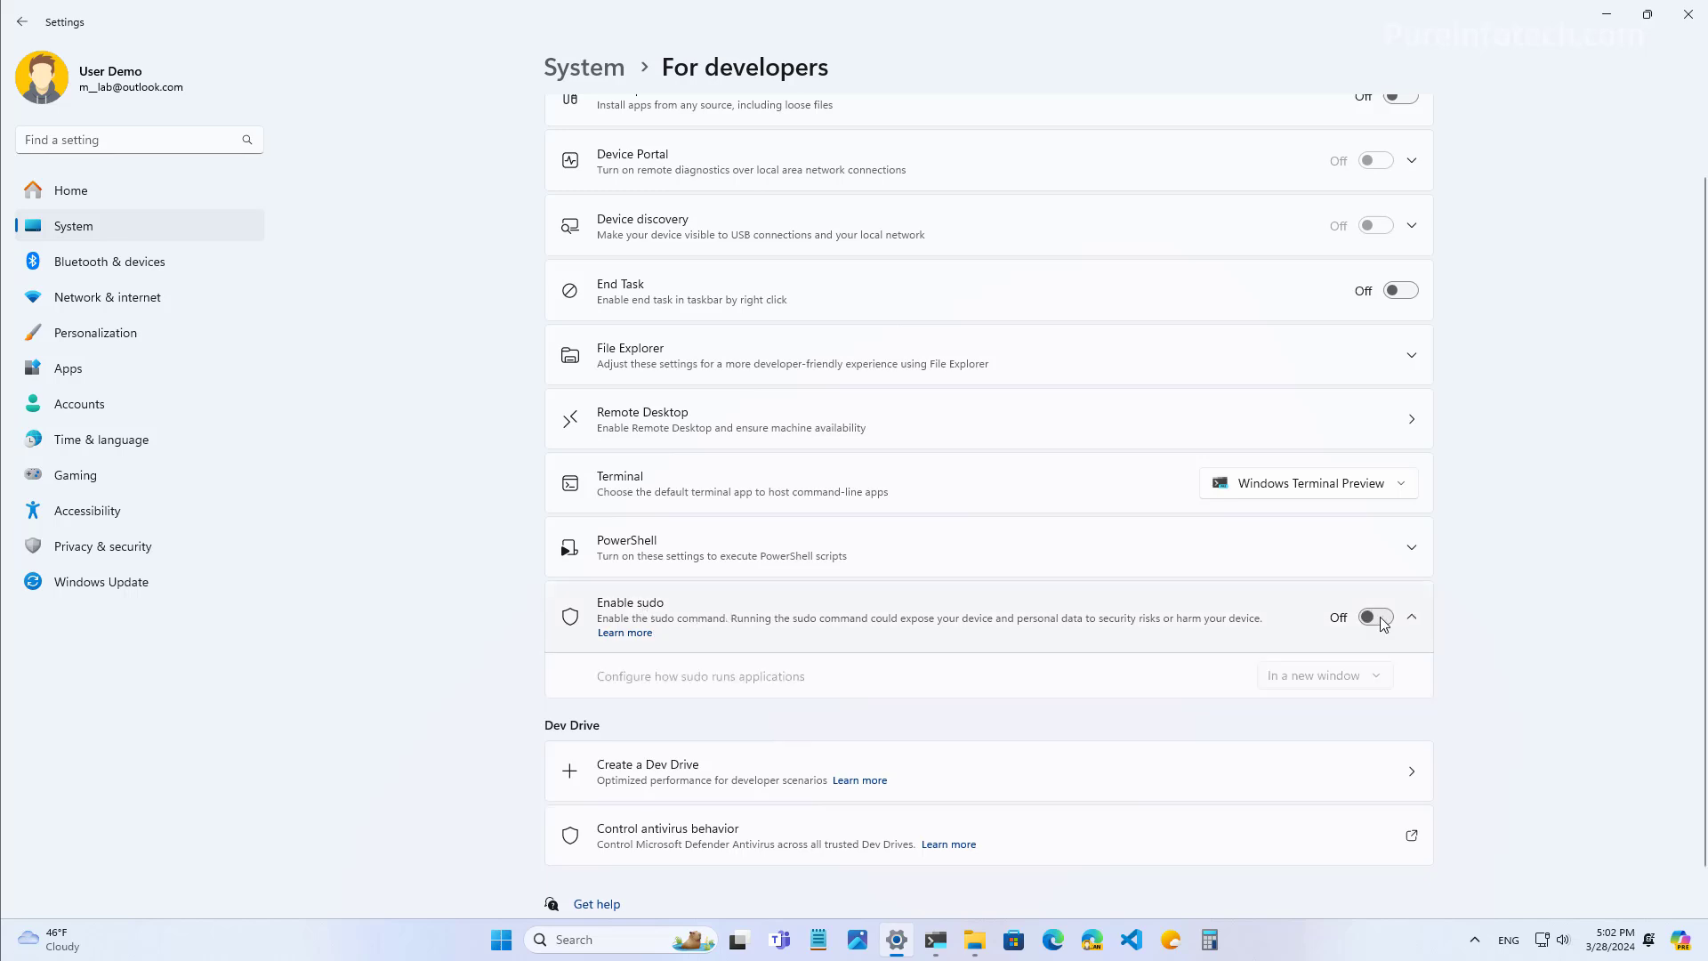
pyautogui.click(1381, 620)
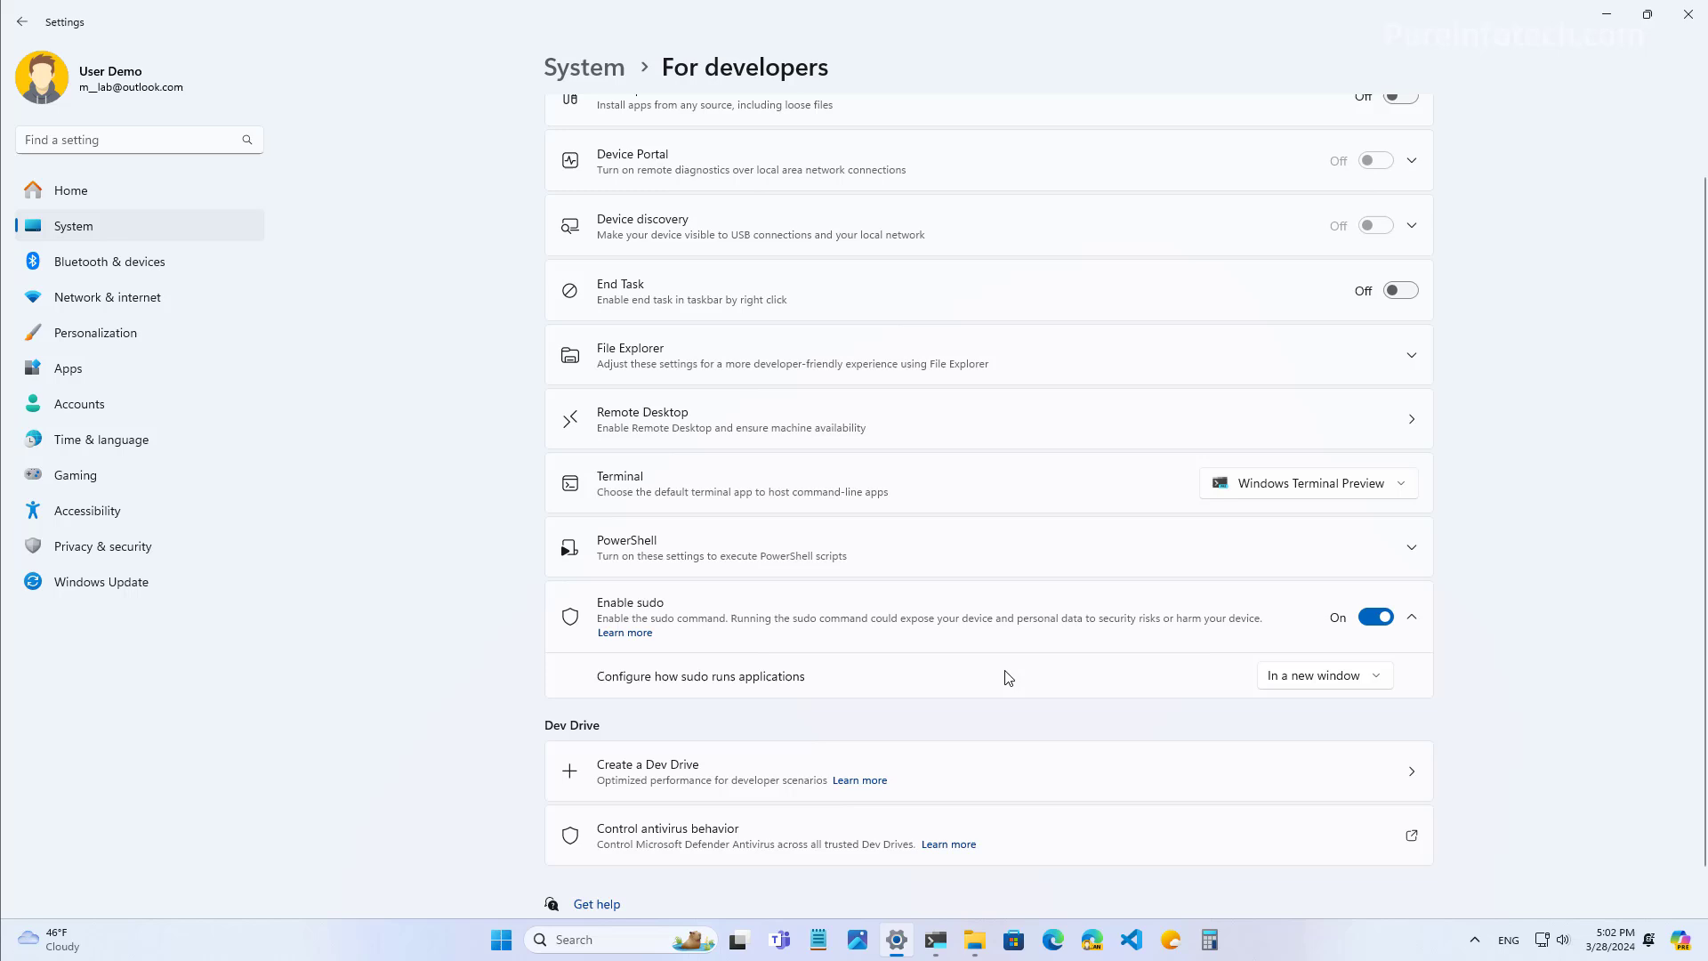
pyautogui.click(1325, 684)
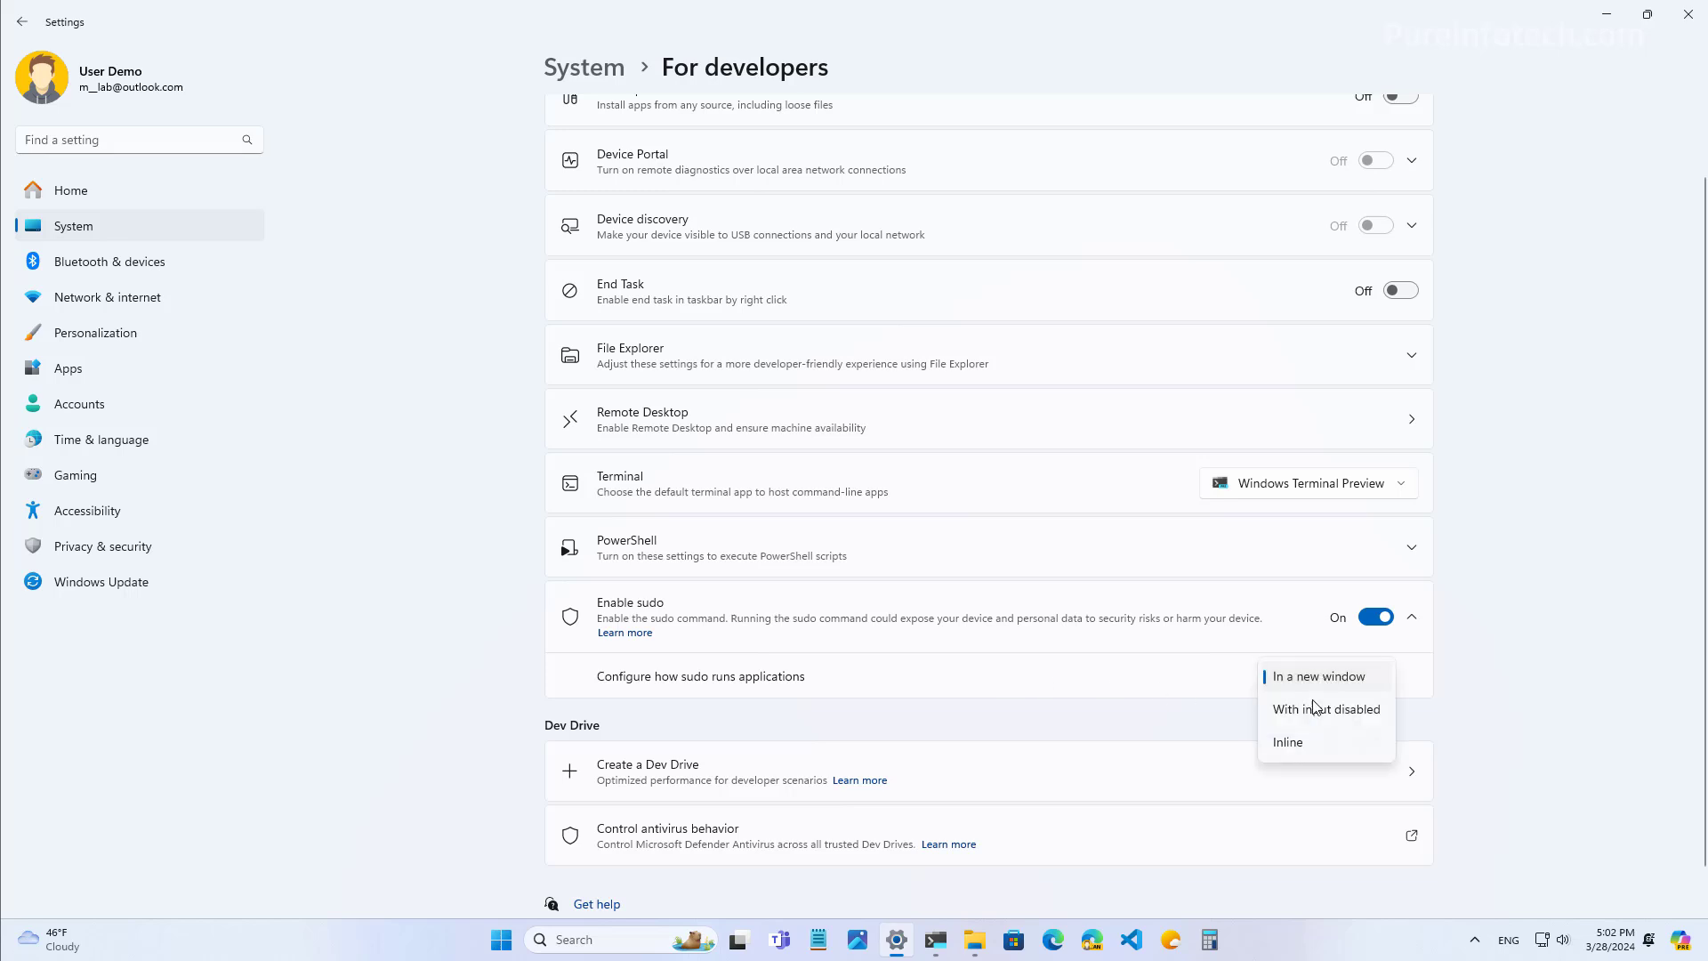
pyautogui.click(1298, 745)
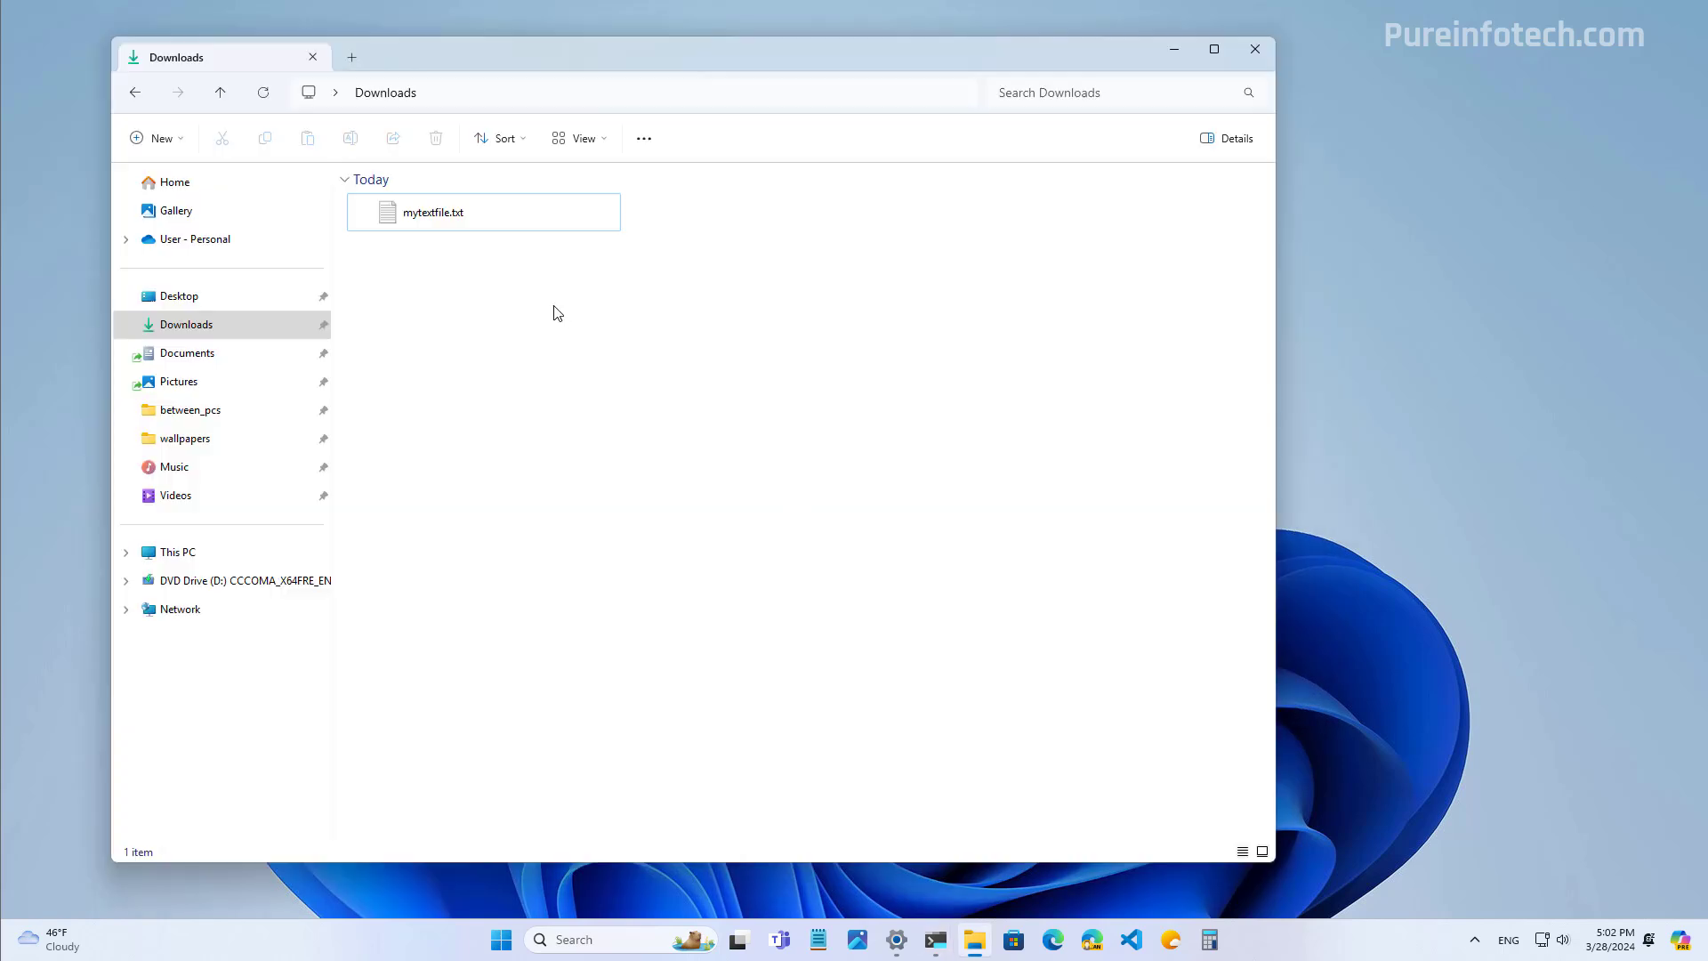
# Open the Downloads folder in Terminal Preview from its context menu
pyautogui.click(411, 224)
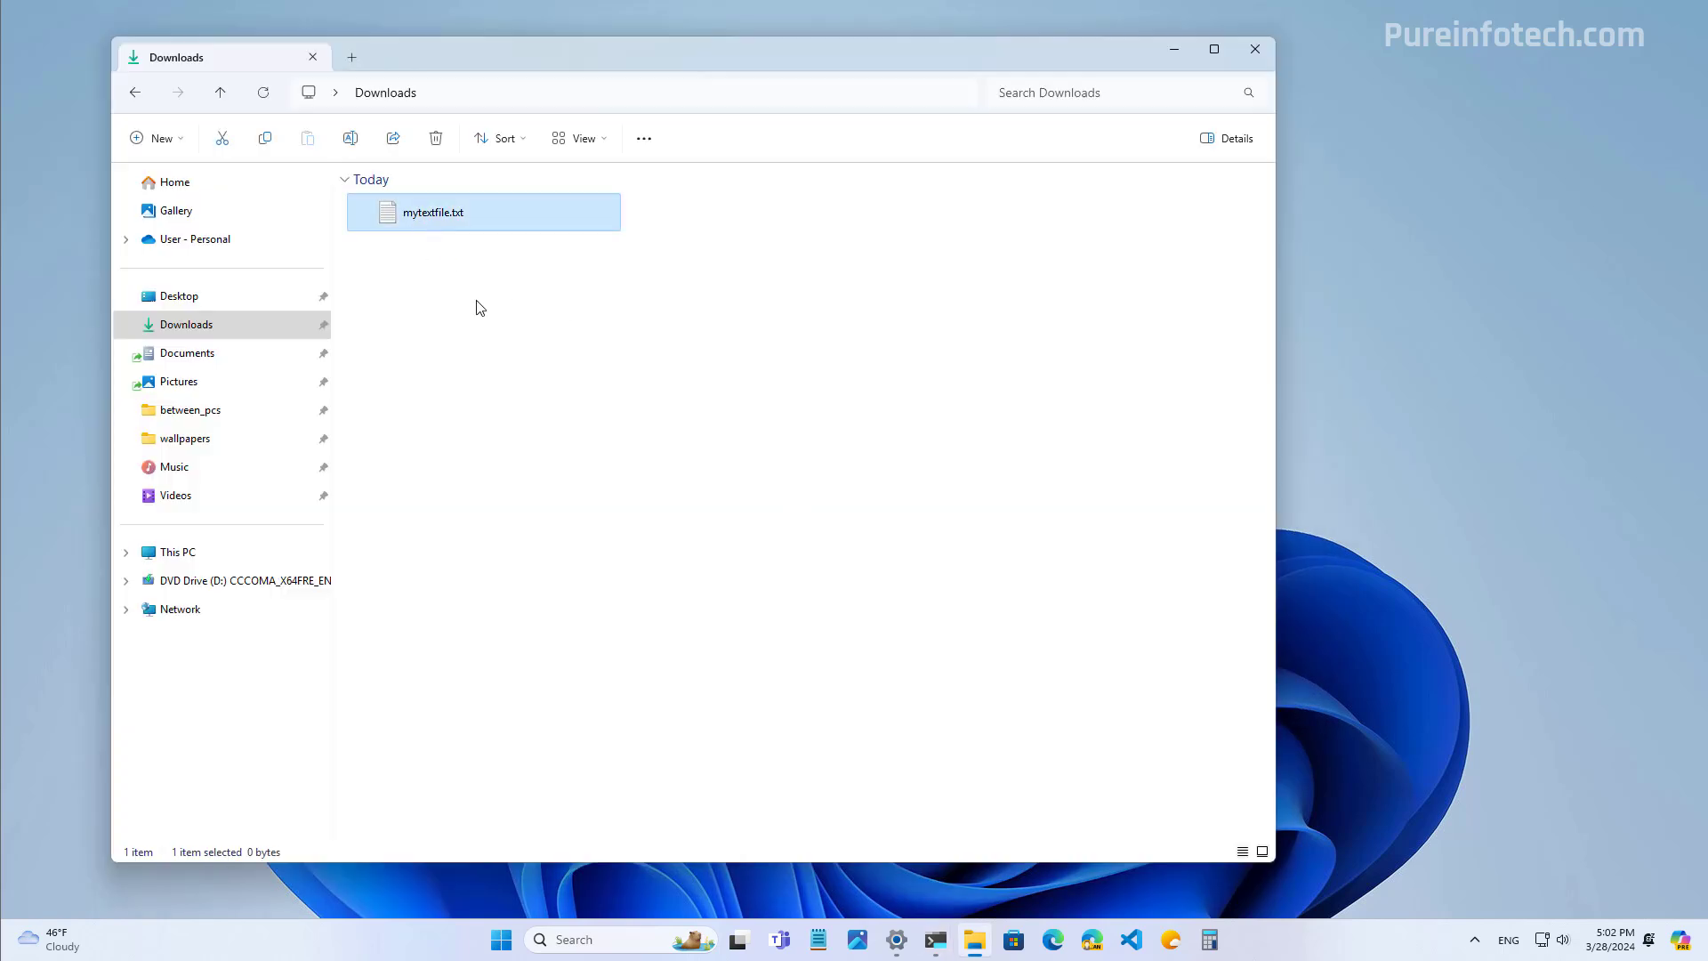
pyautogui.rightClick(480, 308)
pyautogui.click(426, 212)
pyautogui.rightClick(451, 304)
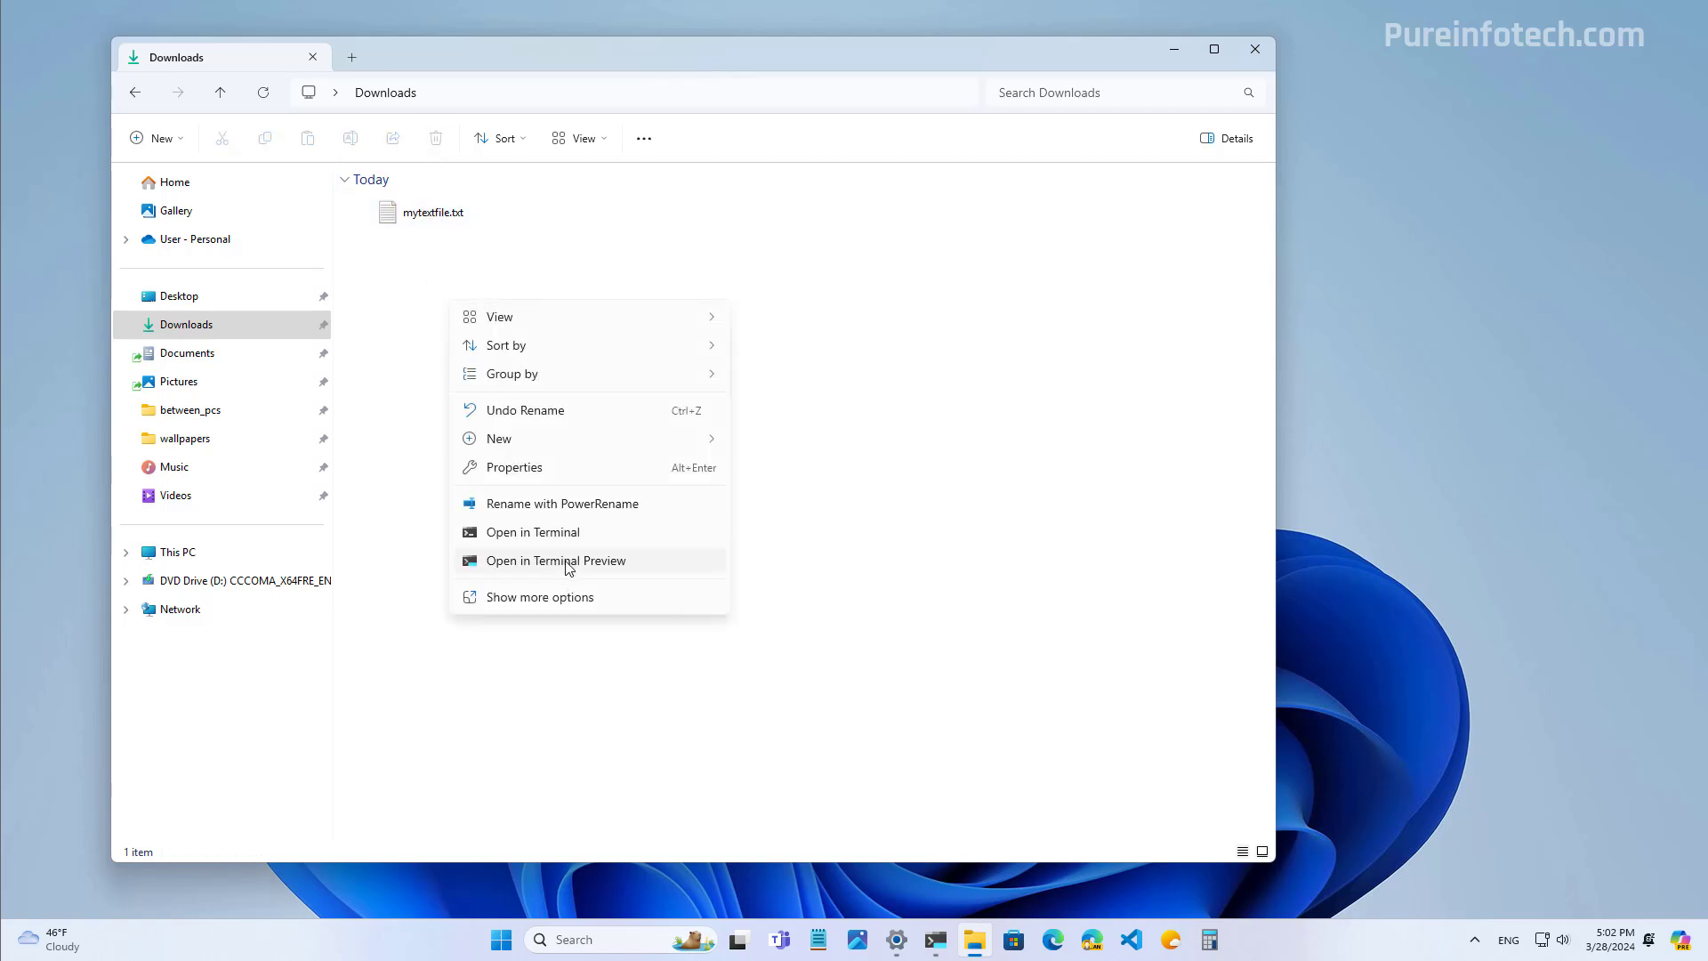
pyautogui.click(570, 561)
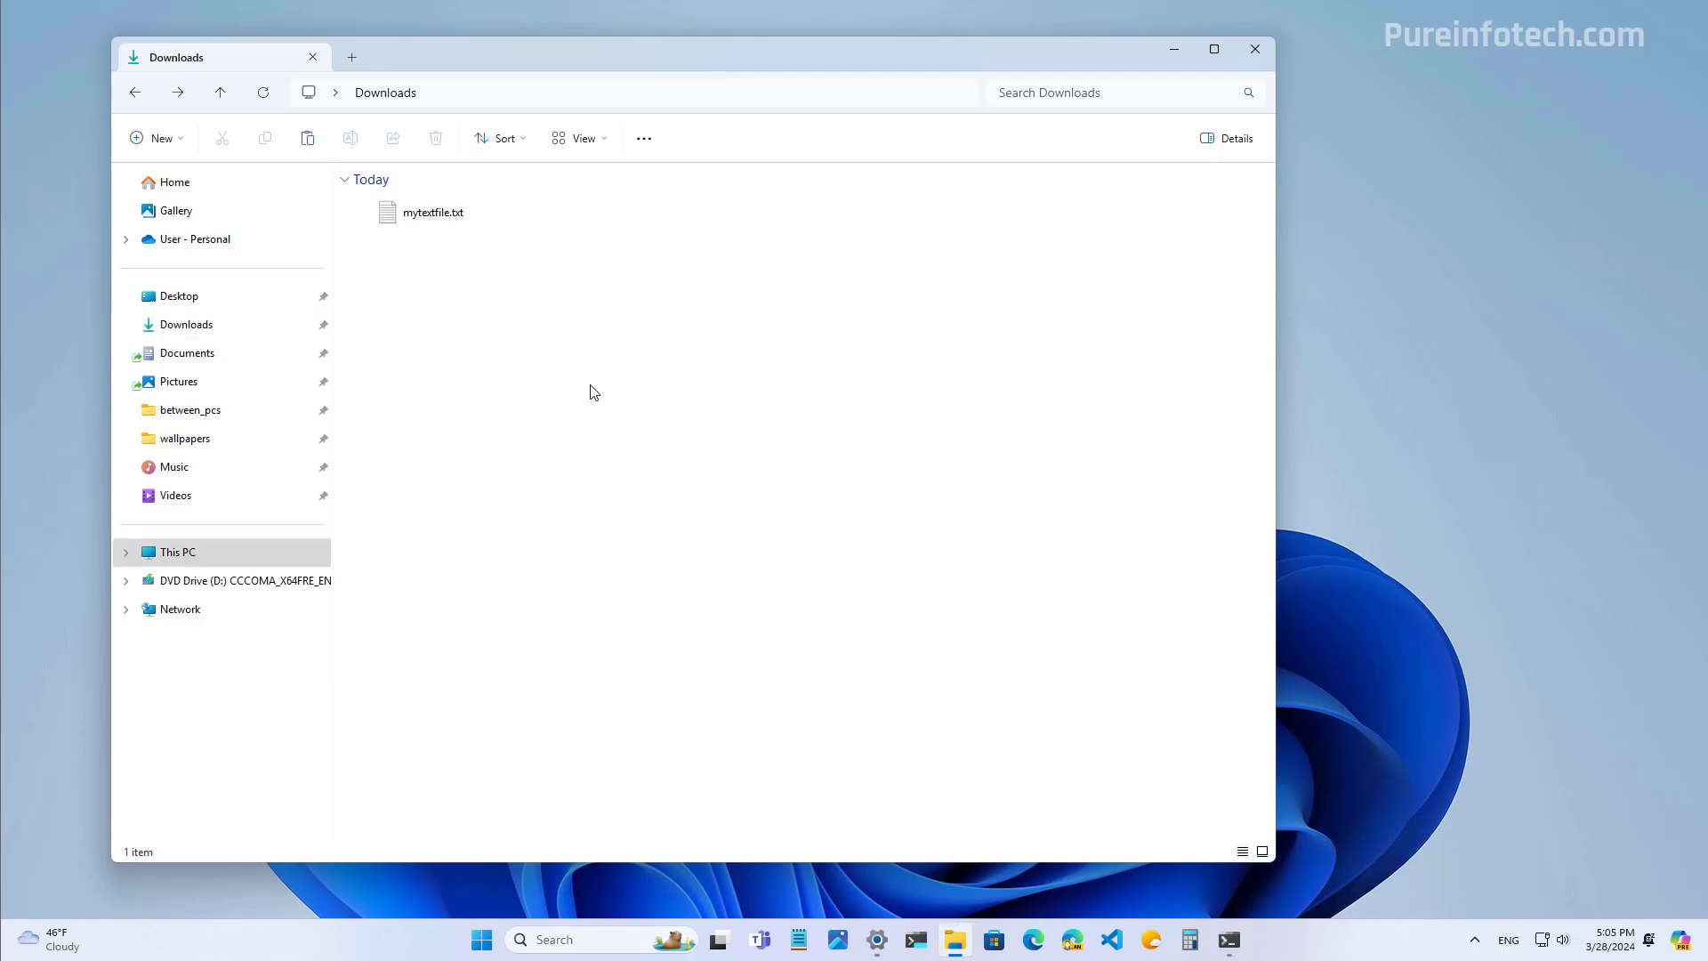
# Copy mytextfile.txt into Local Disk (C:) with administrator permission, then minimize Explorer
pyautogui.click(453, 223)
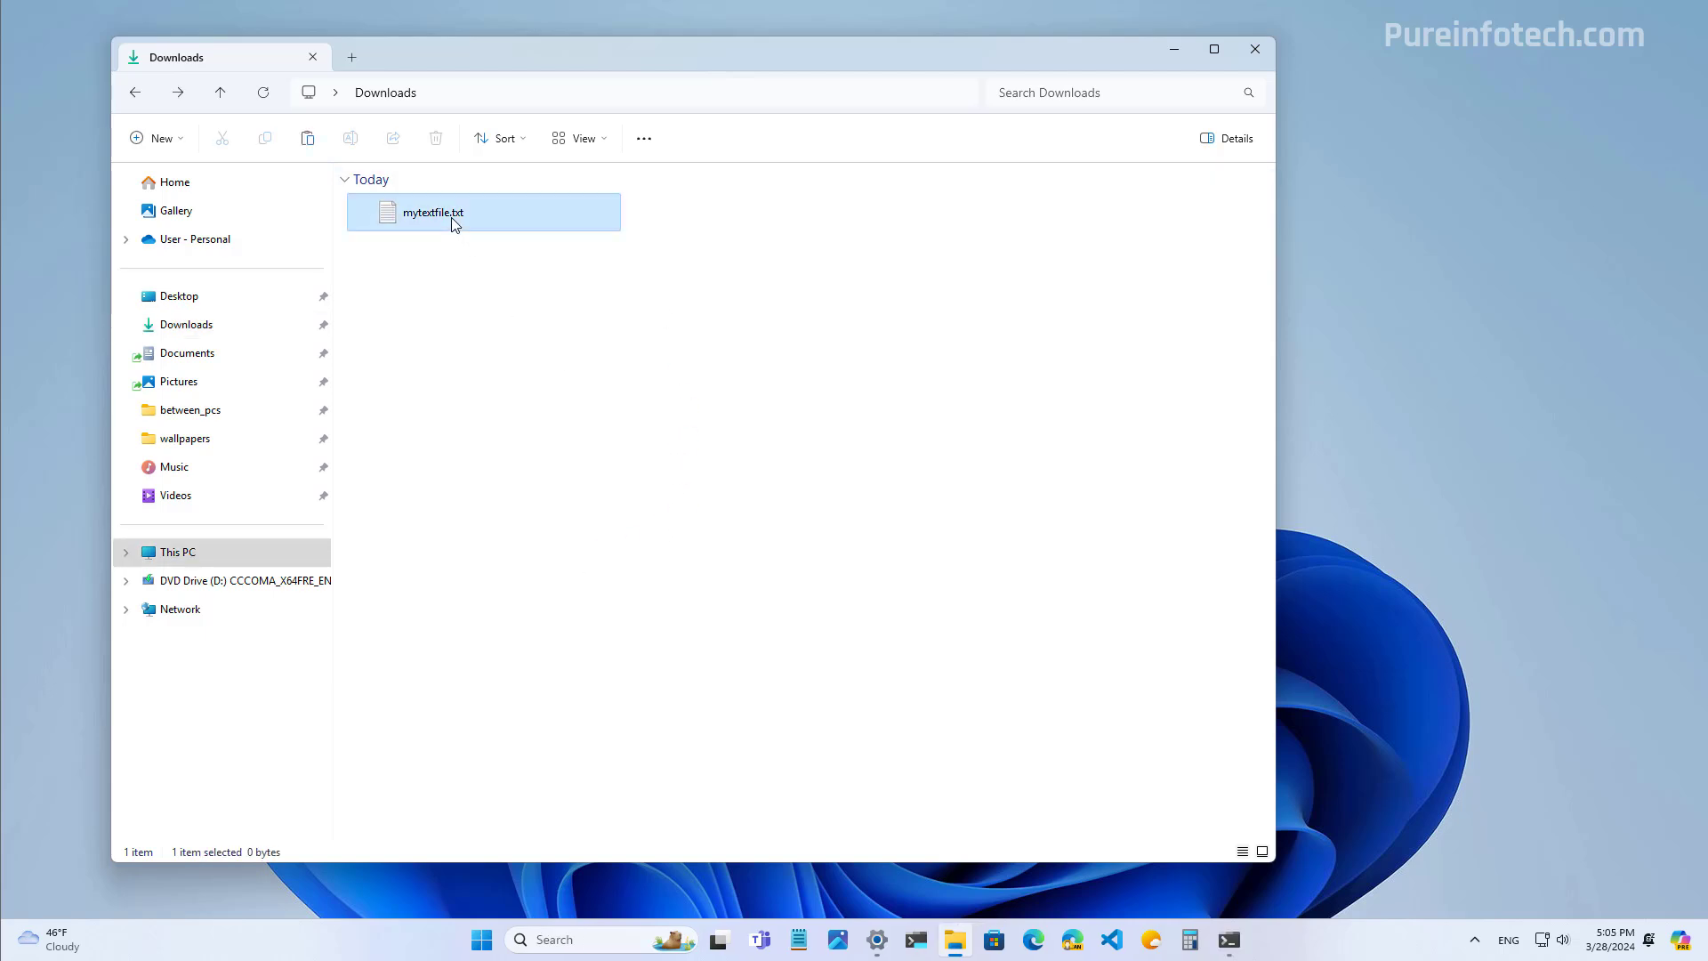
pyautogui.rightClick(453, 223)
pyautogui.click(528, 251)
pyautogui.click(202, 556)
pyautogui.doubleClick(418, 211)
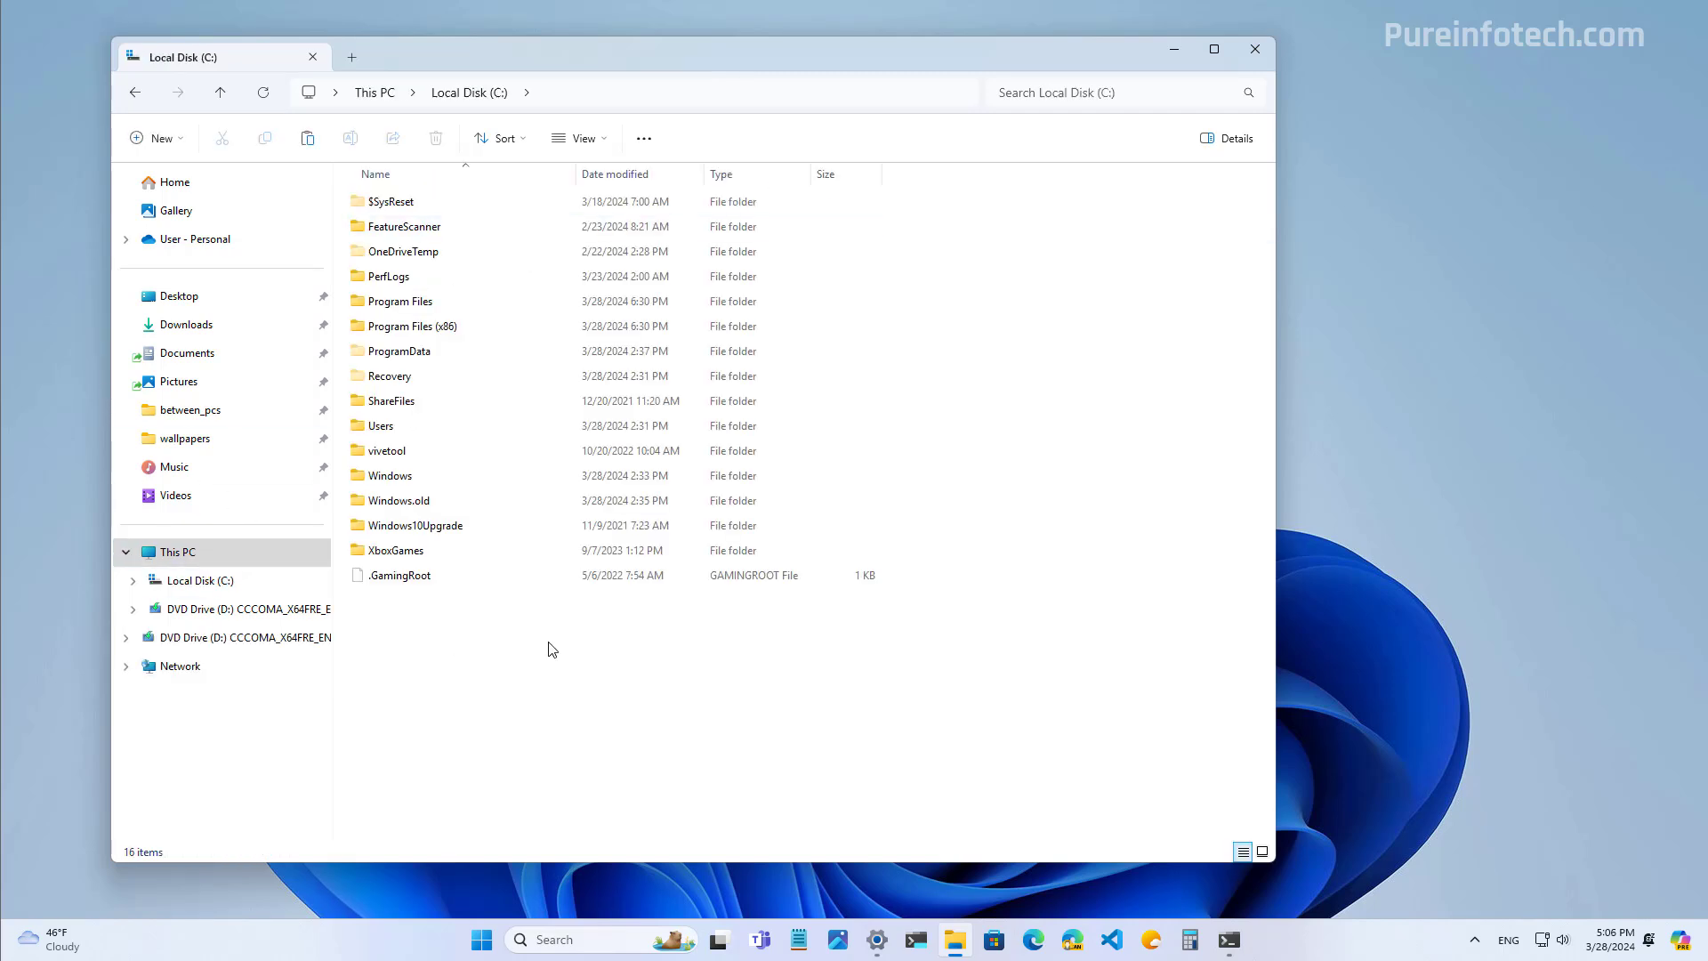
pyautogui.hotkey('ctrl', 'v')
pyautogui.click(373, 350)
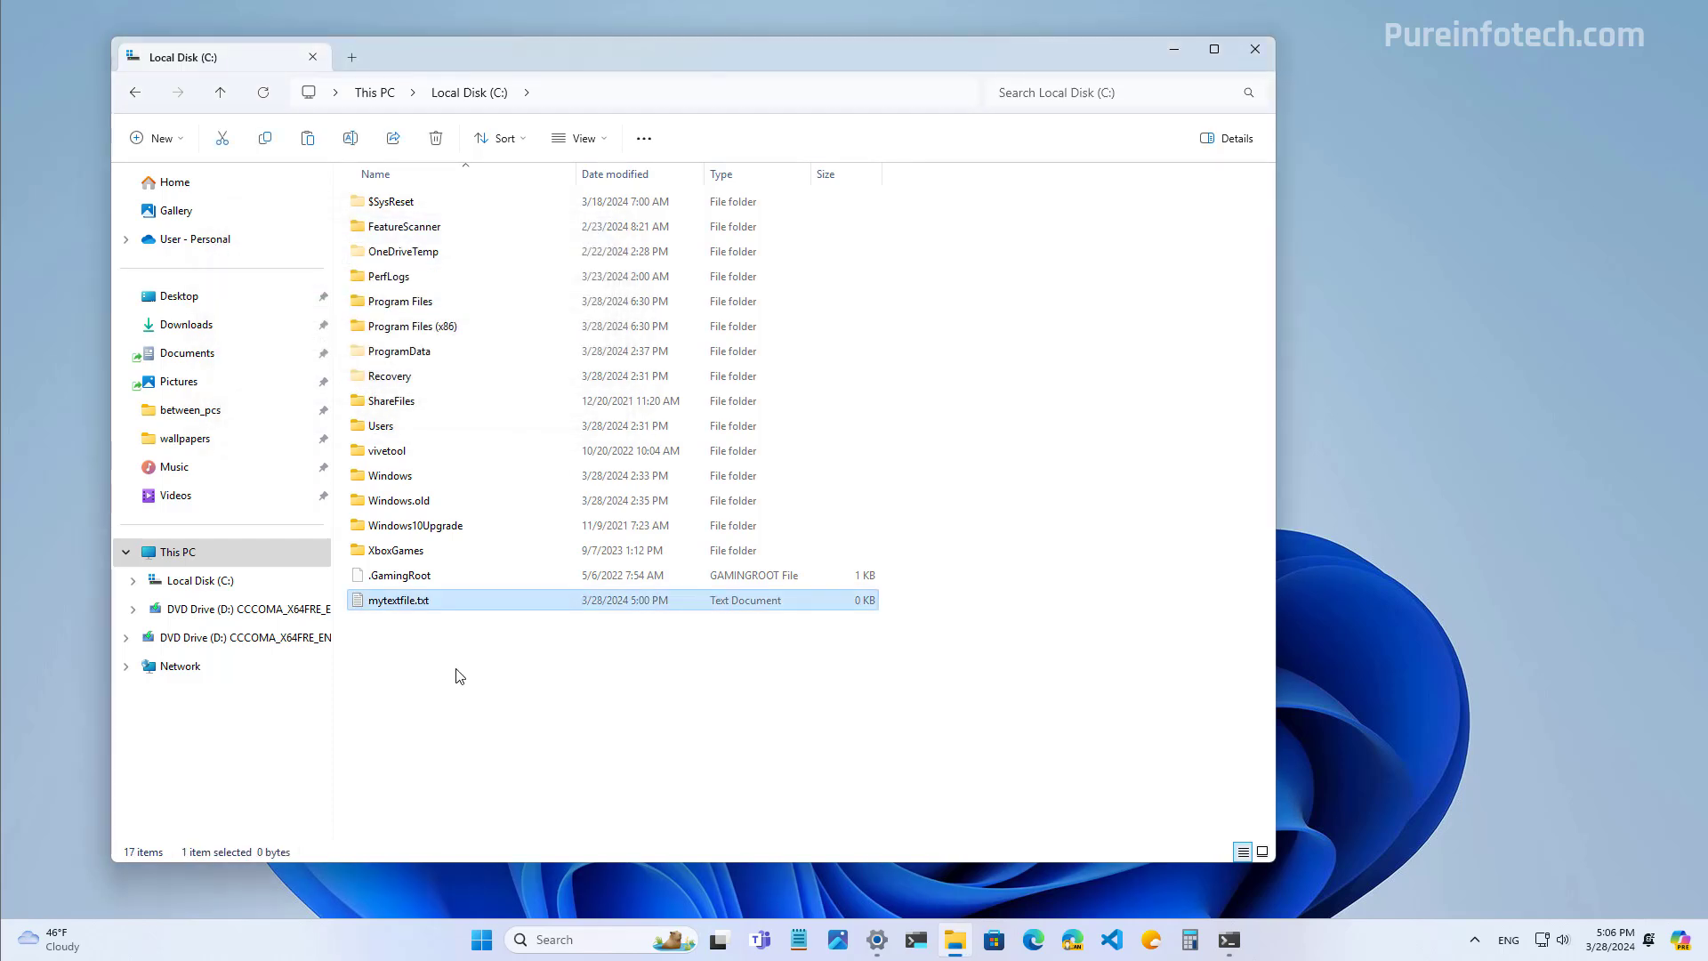
pyautogui.click(1233, 942)
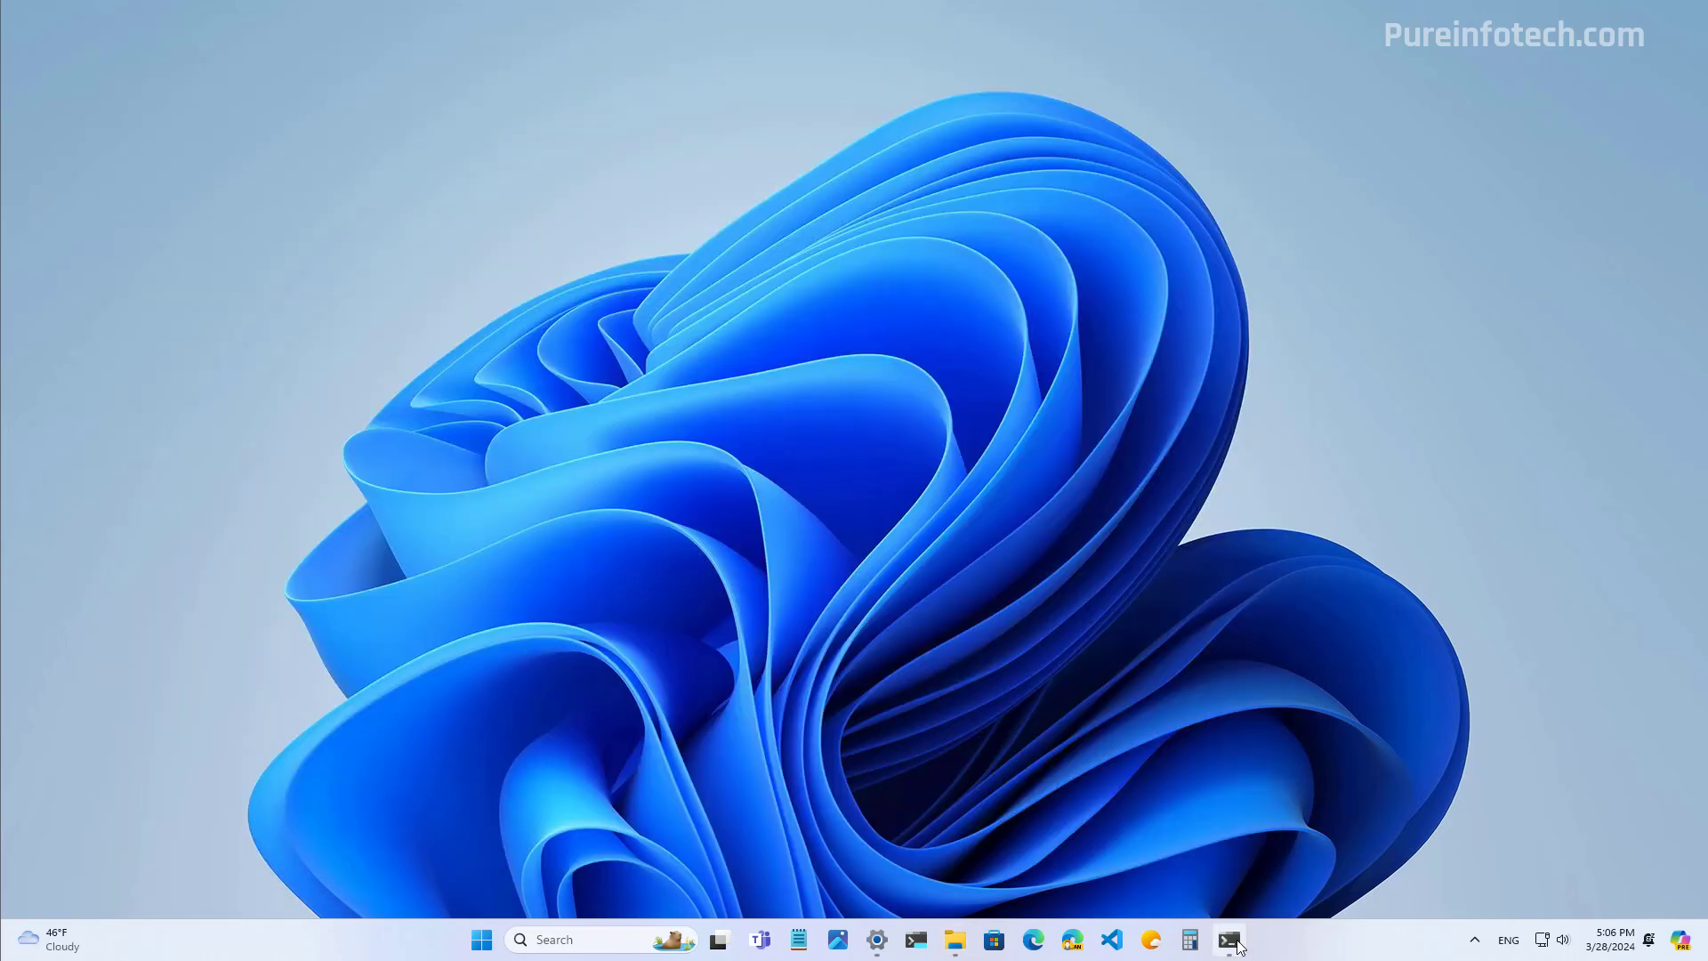
# List C:\ with dir and try 'del mytextfile.txt', which is denied without elevation
pyautogui.click(1237, 943)
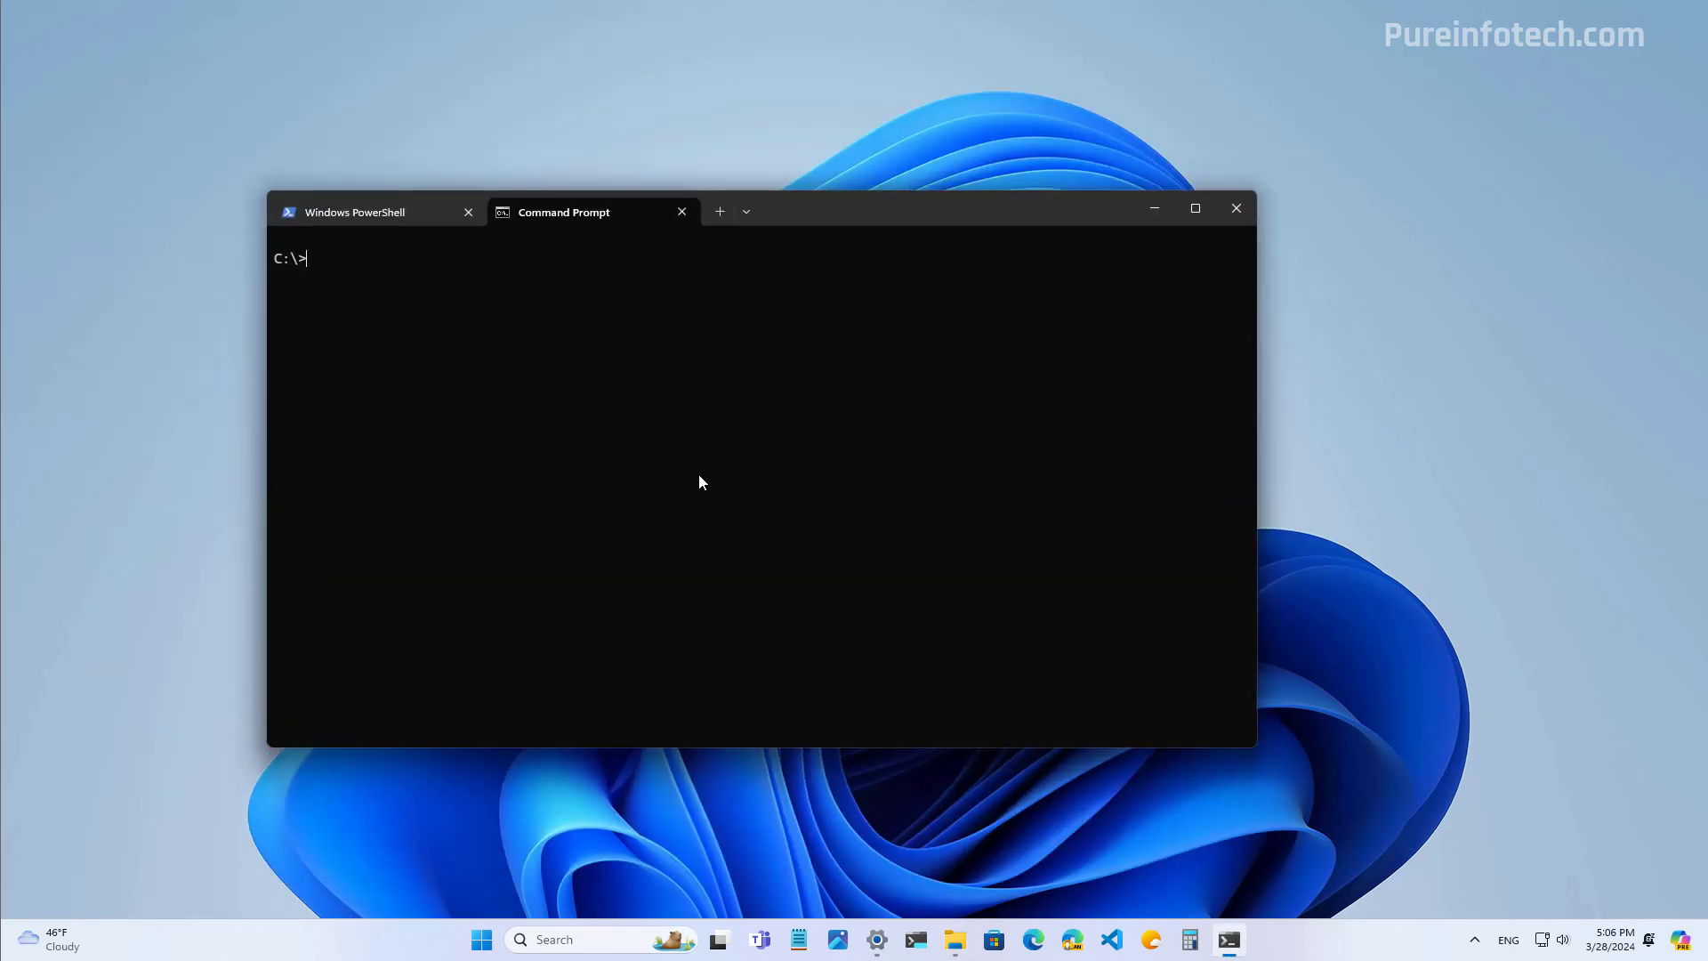
pyautogui.write('dir')
pyautogui.press('Return')
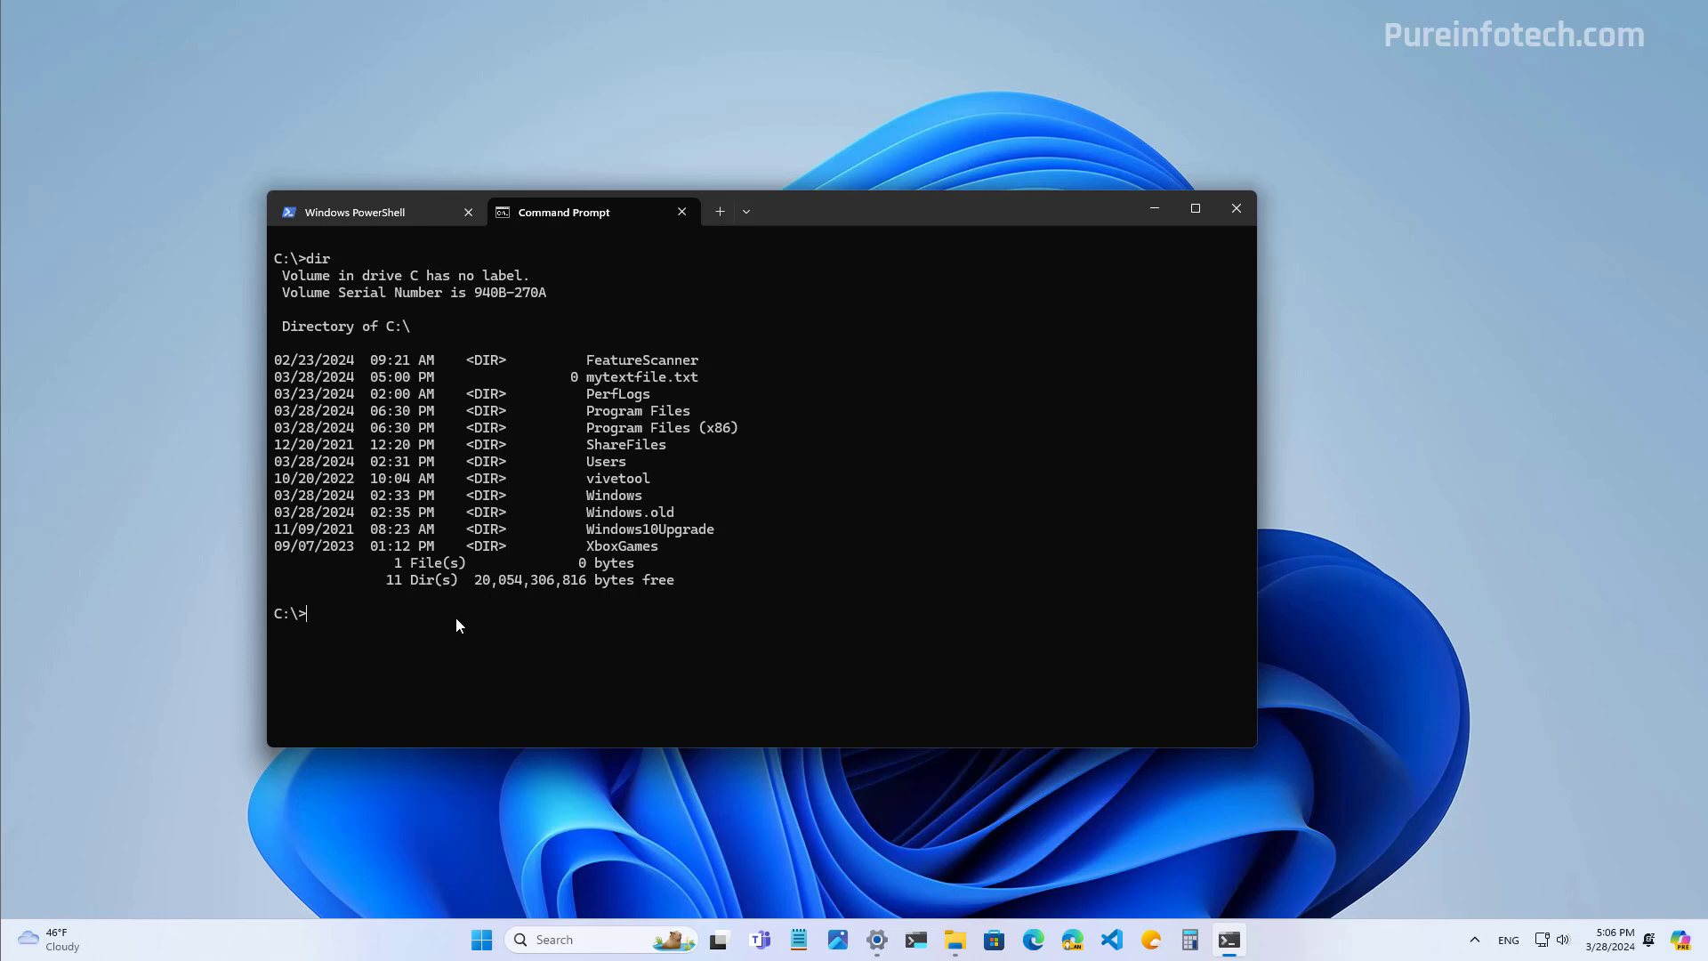
pyautogui.write('del mytextfile.txt')
pyautogui.press('Return')
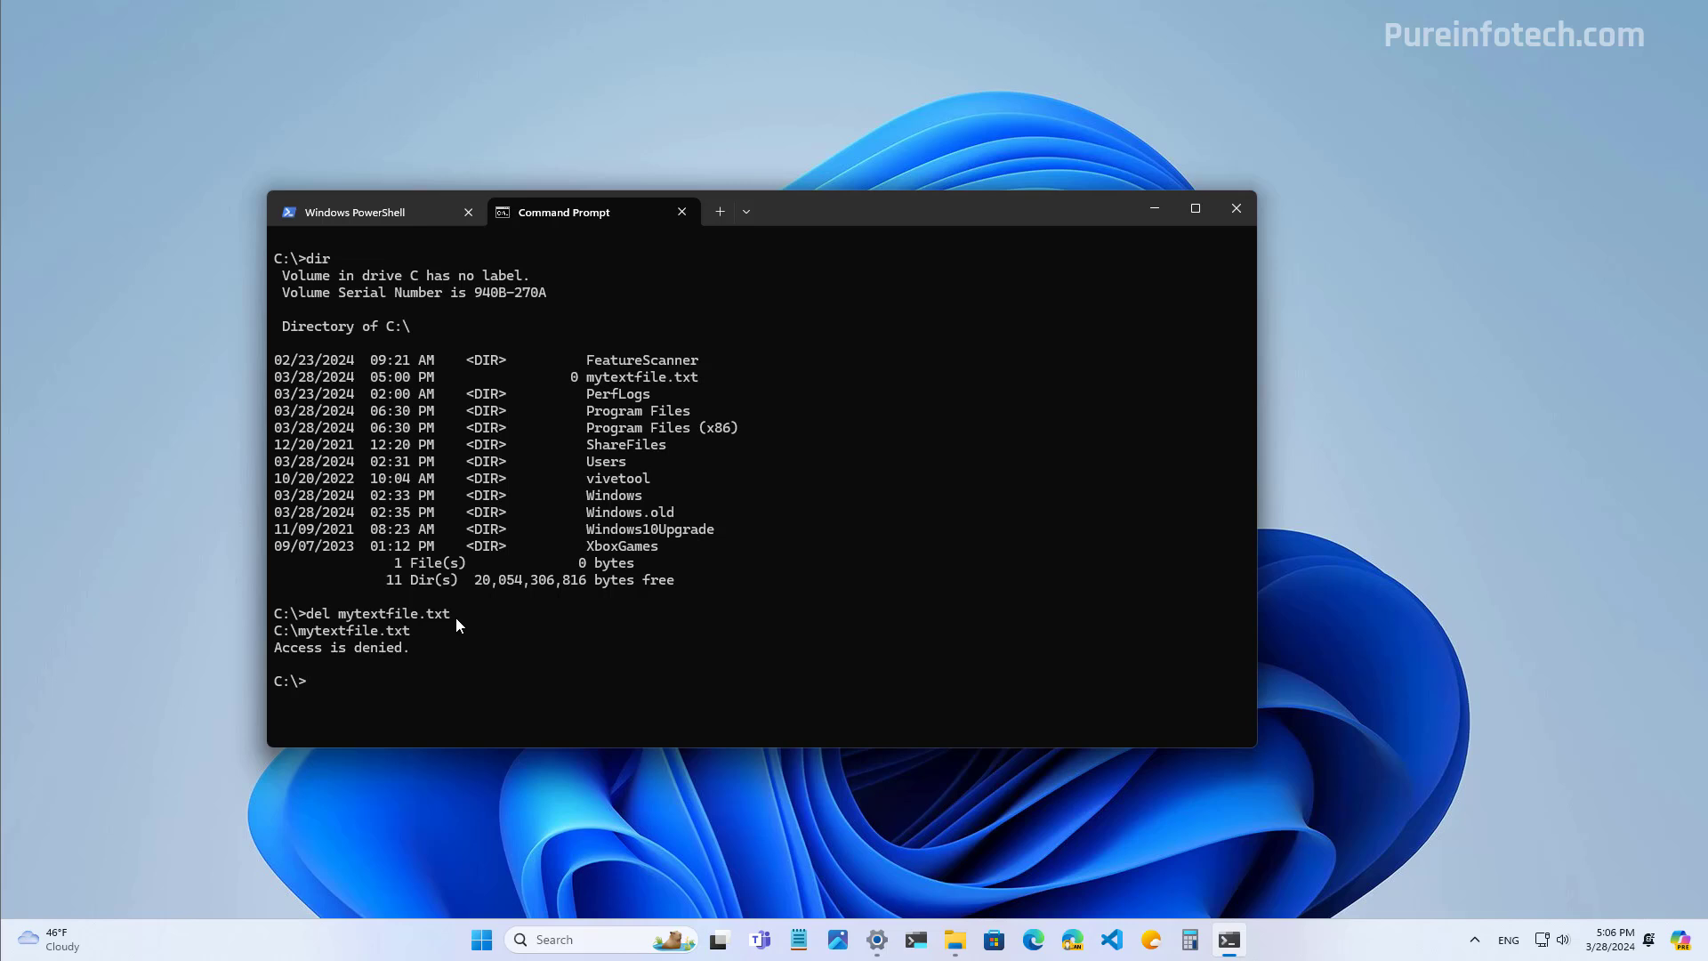
# Rerun the delete with sudo and confirm with dir that mytextfile.txt is gone
pyautogui.press('Up')
pyautogui.write('sudo')
pyautogui.press('Return')
pyautogui.write('dir')
pyautogui.press('Return')
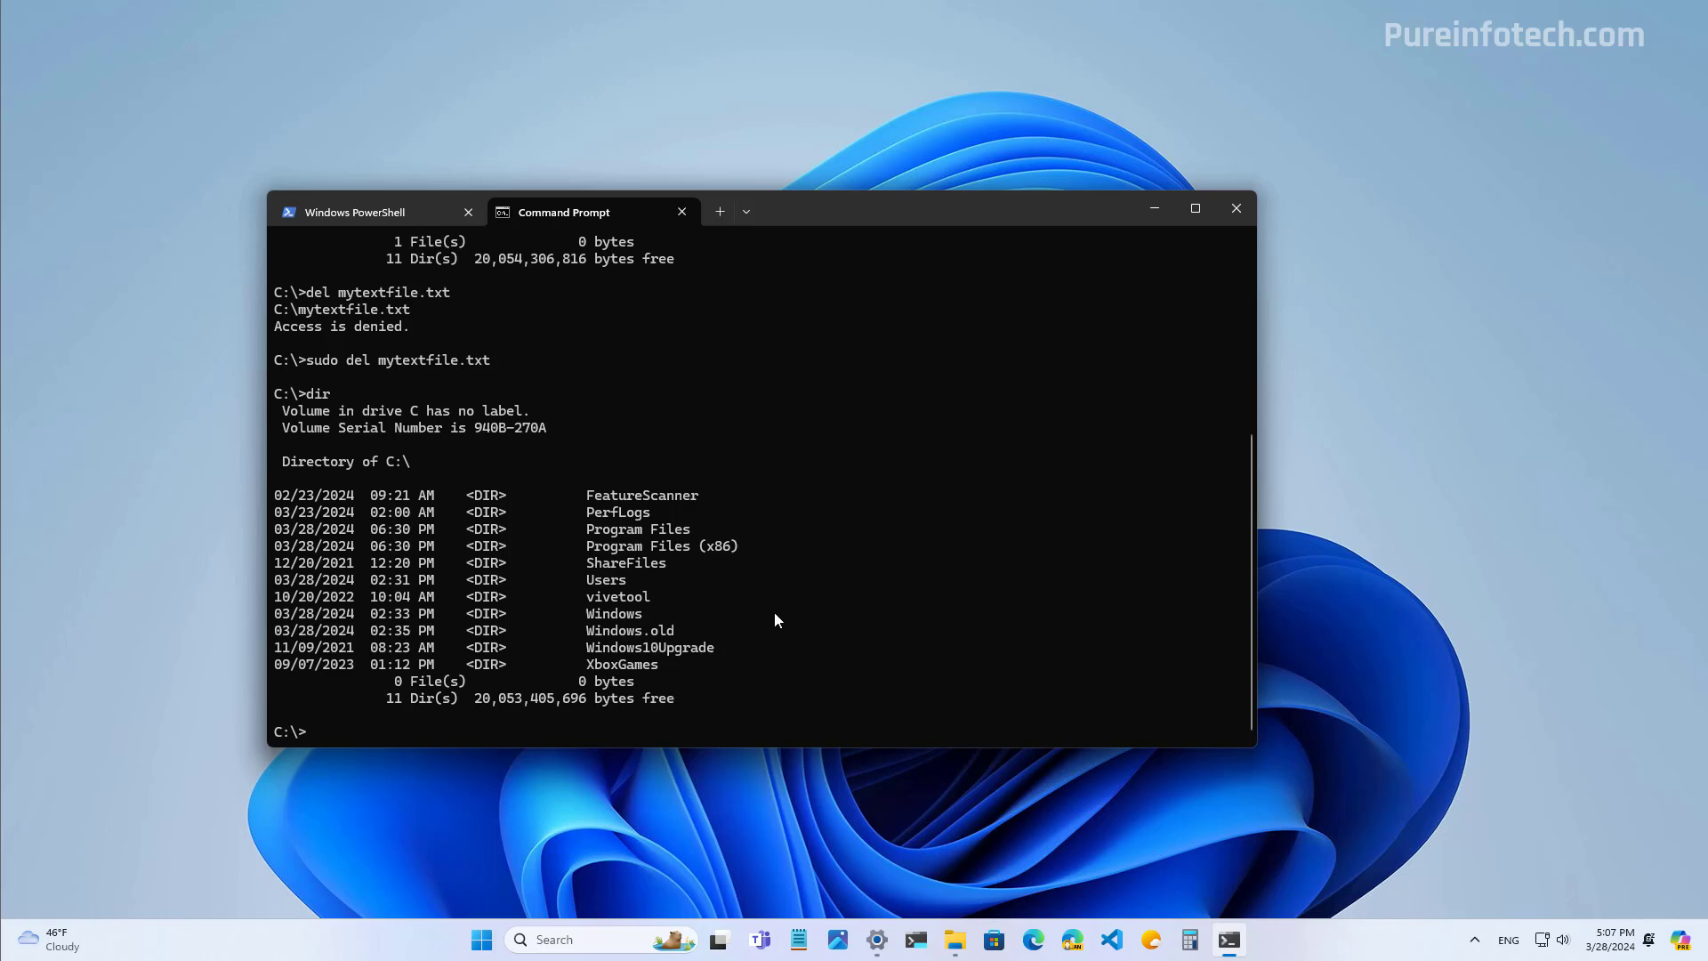
pyautogui.press('super+d')
# Open Settings and view the Power & battery page with its energy saver options
pyautogui.click(876, 939)
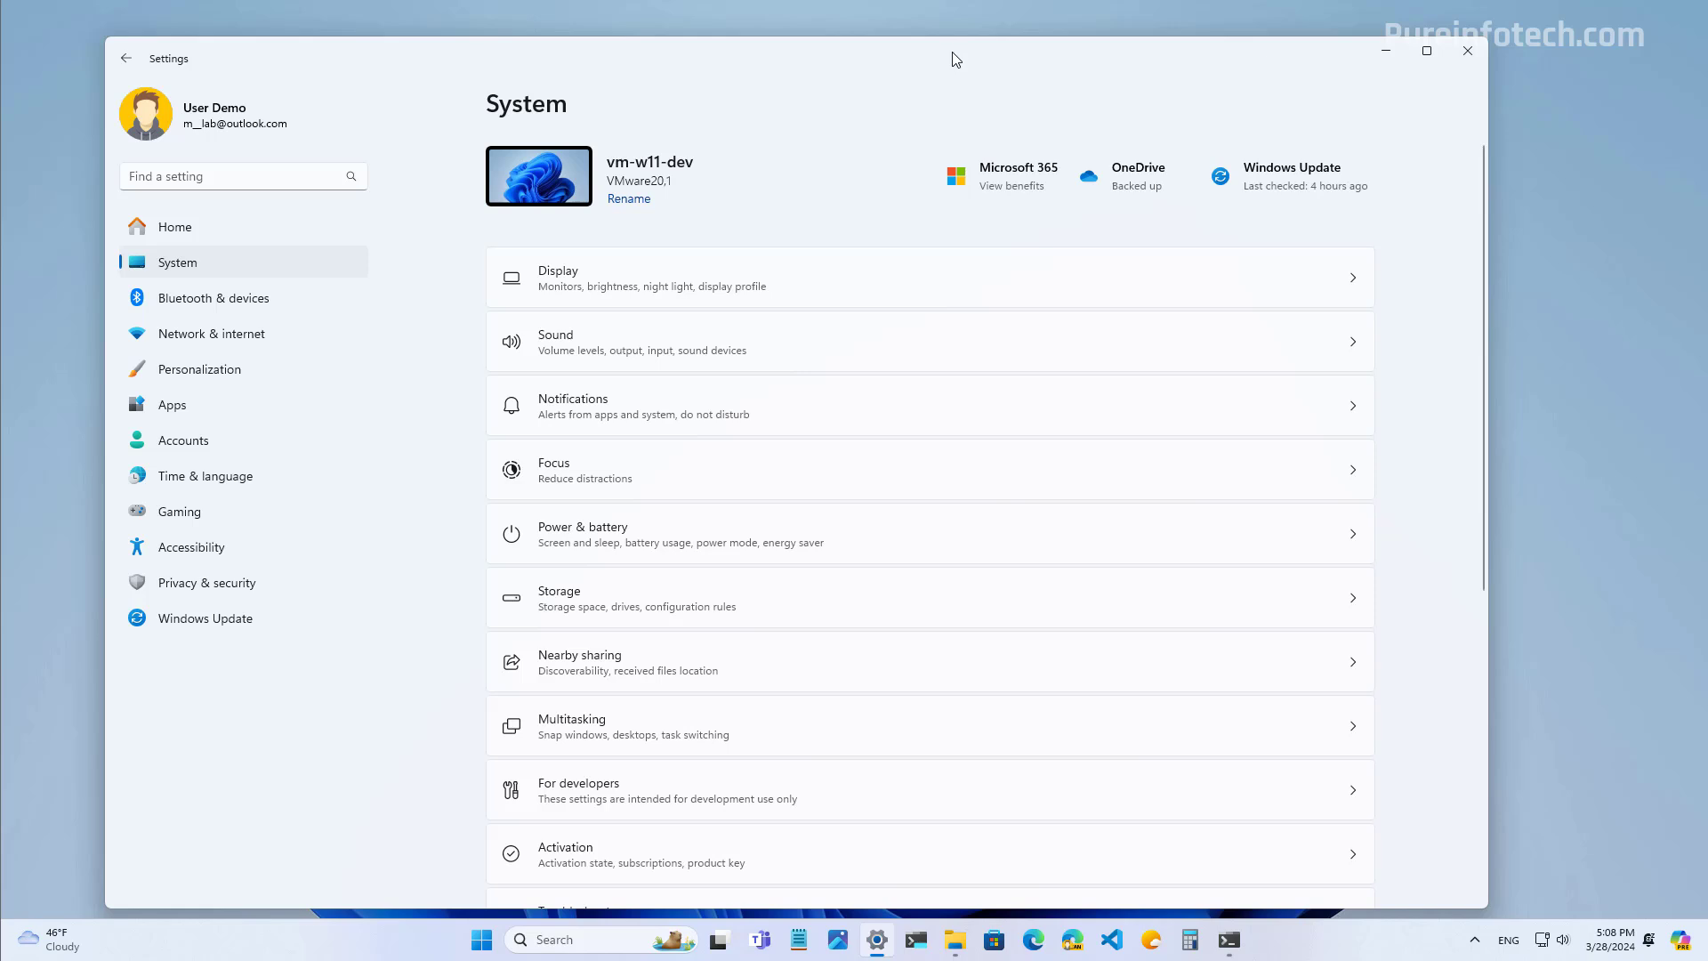
pyautogui.moveTo(953, 50); pyautogui.dragTo(972, 42)
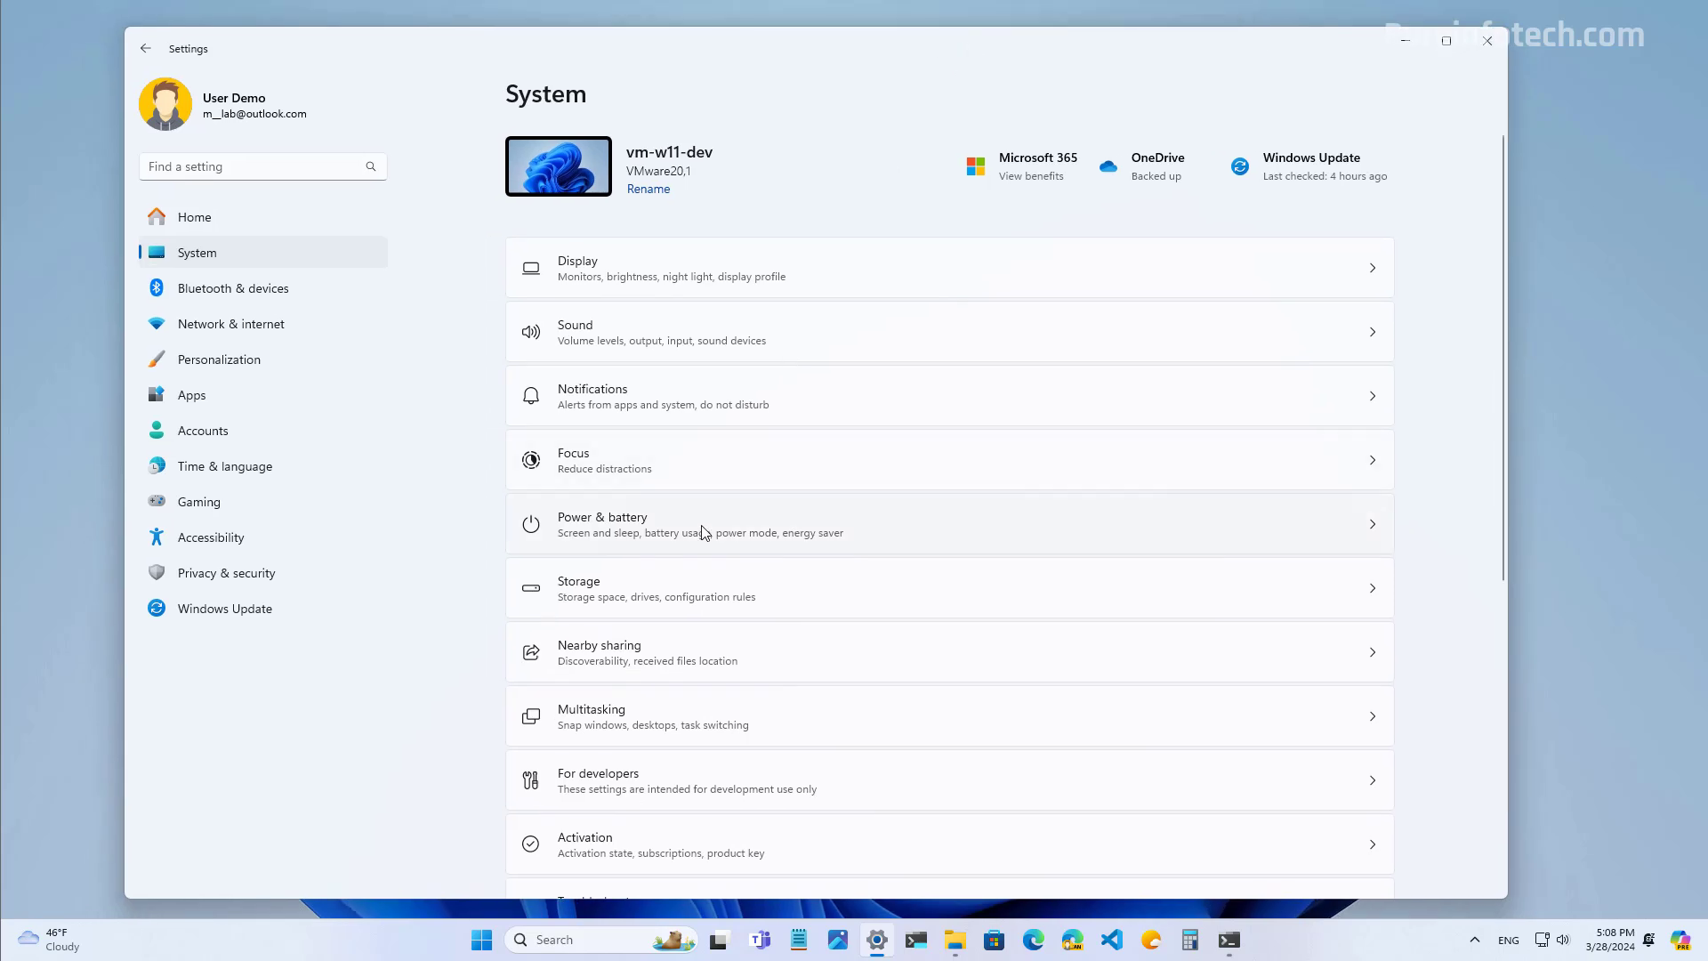
pyautogui.click(702, 531)
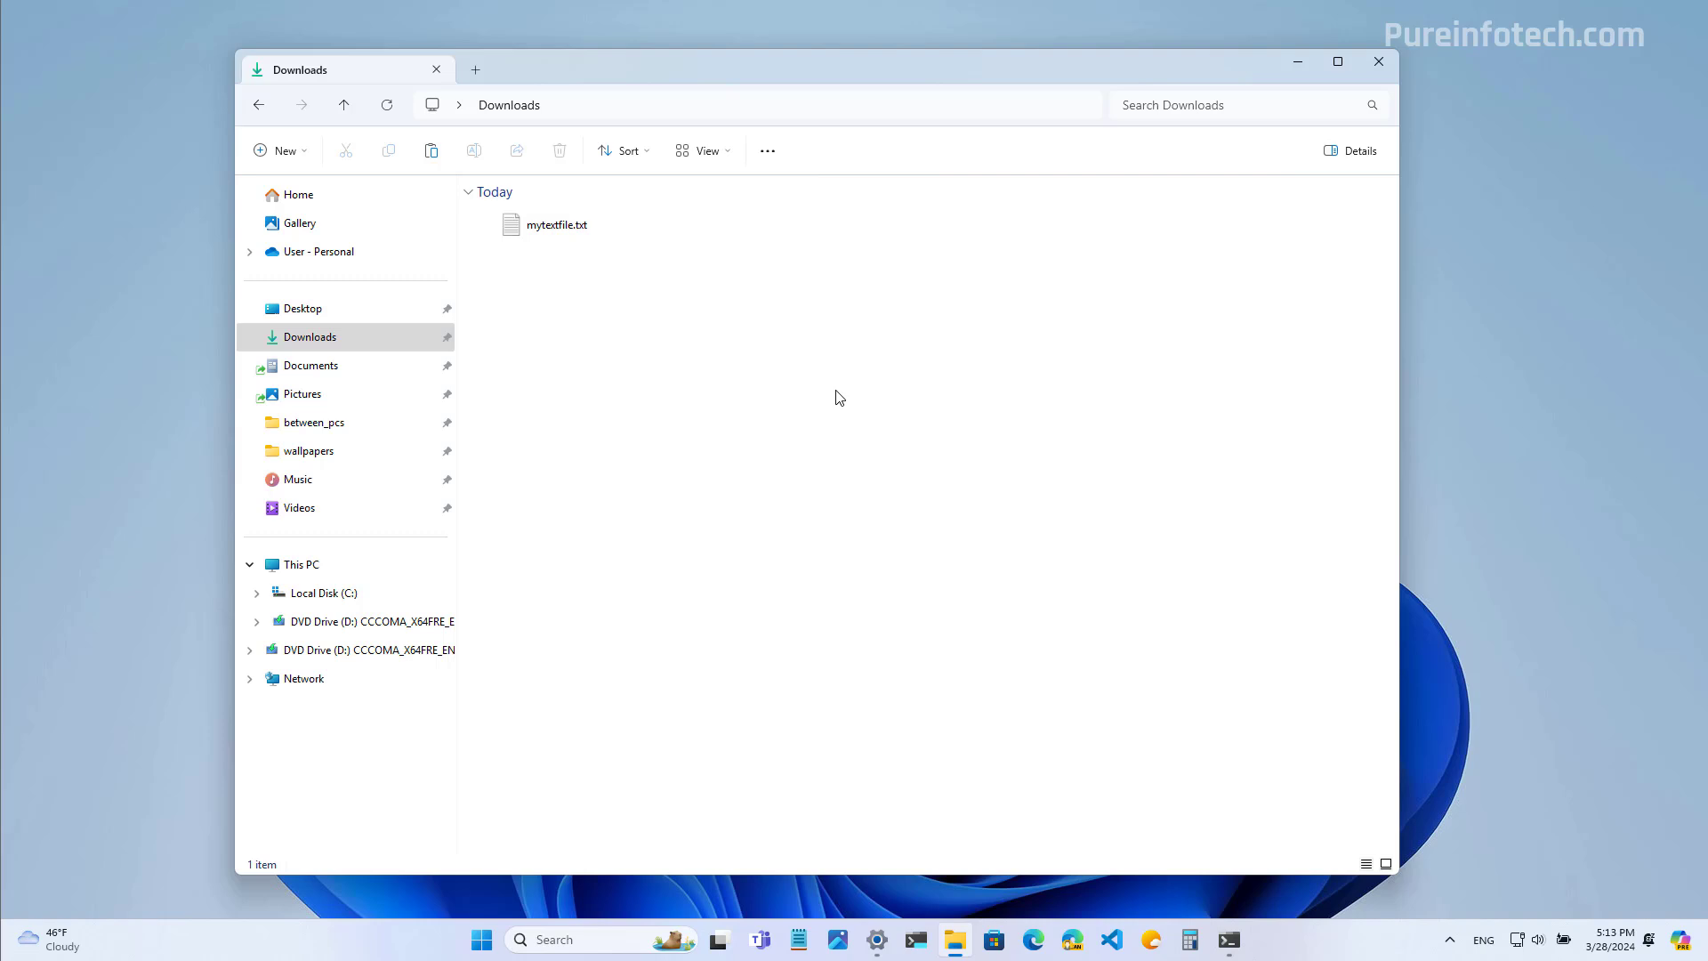
# Open Create Archive options for mytextfile.txt with 7zip format and LZMA2 compression
pyautogui.click(575, 235)
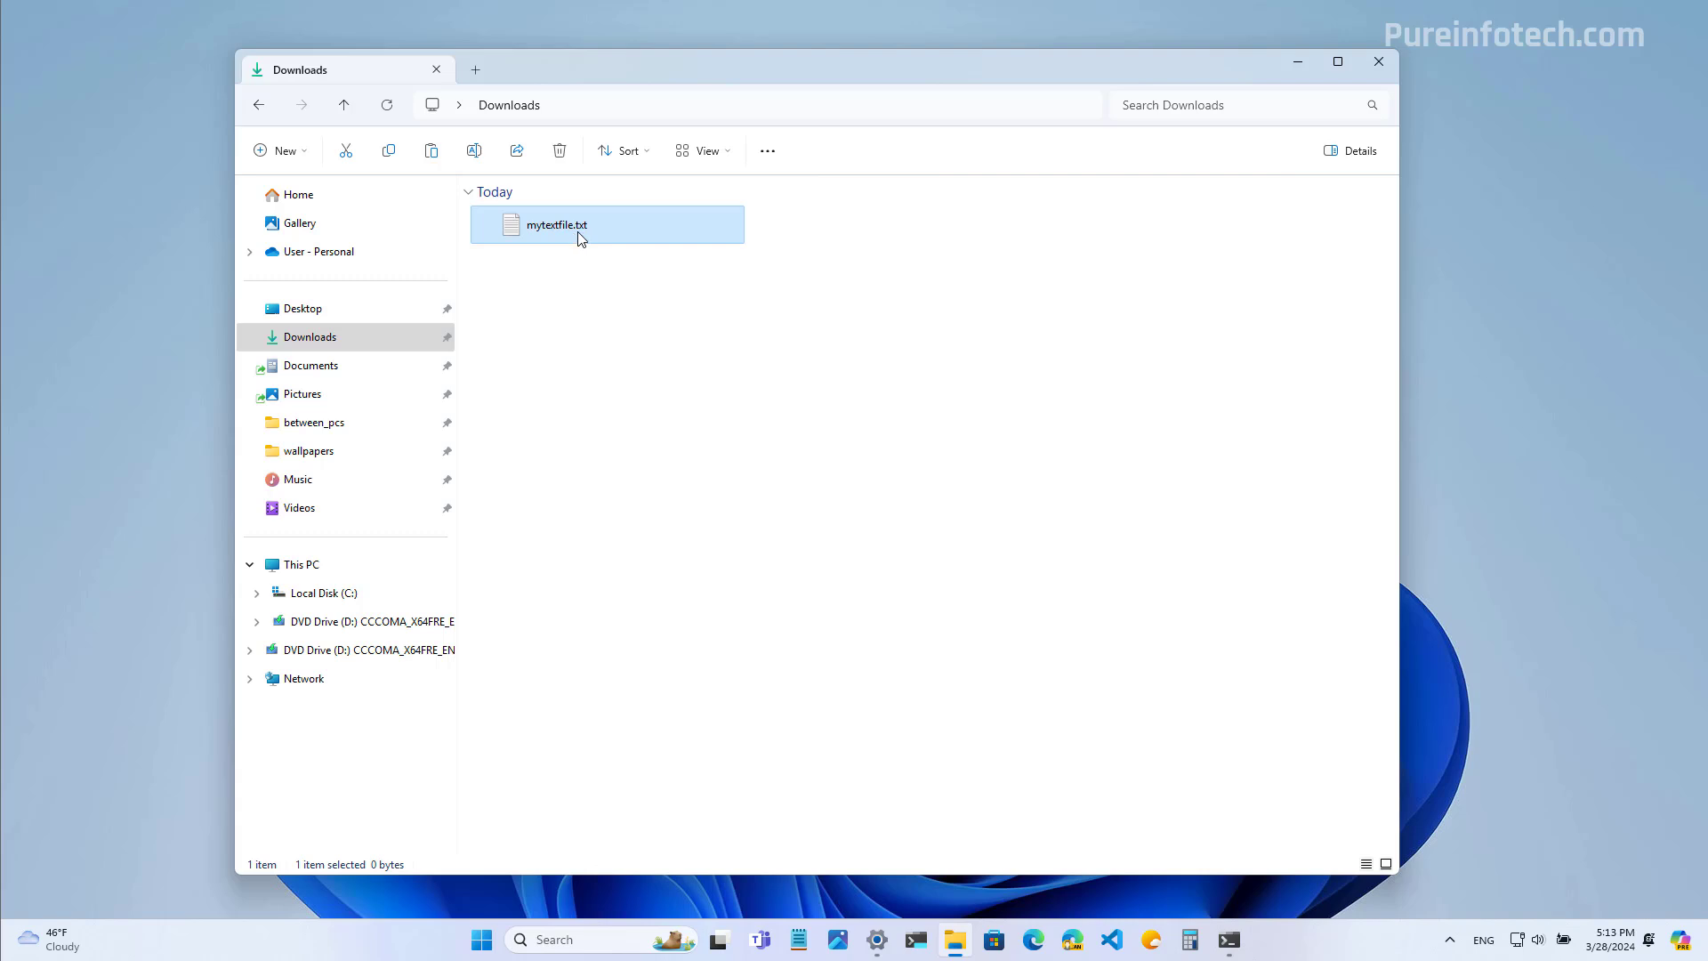
pyautogui.rightClick(581, 239)
pyautogui.moveTo(726, 423)
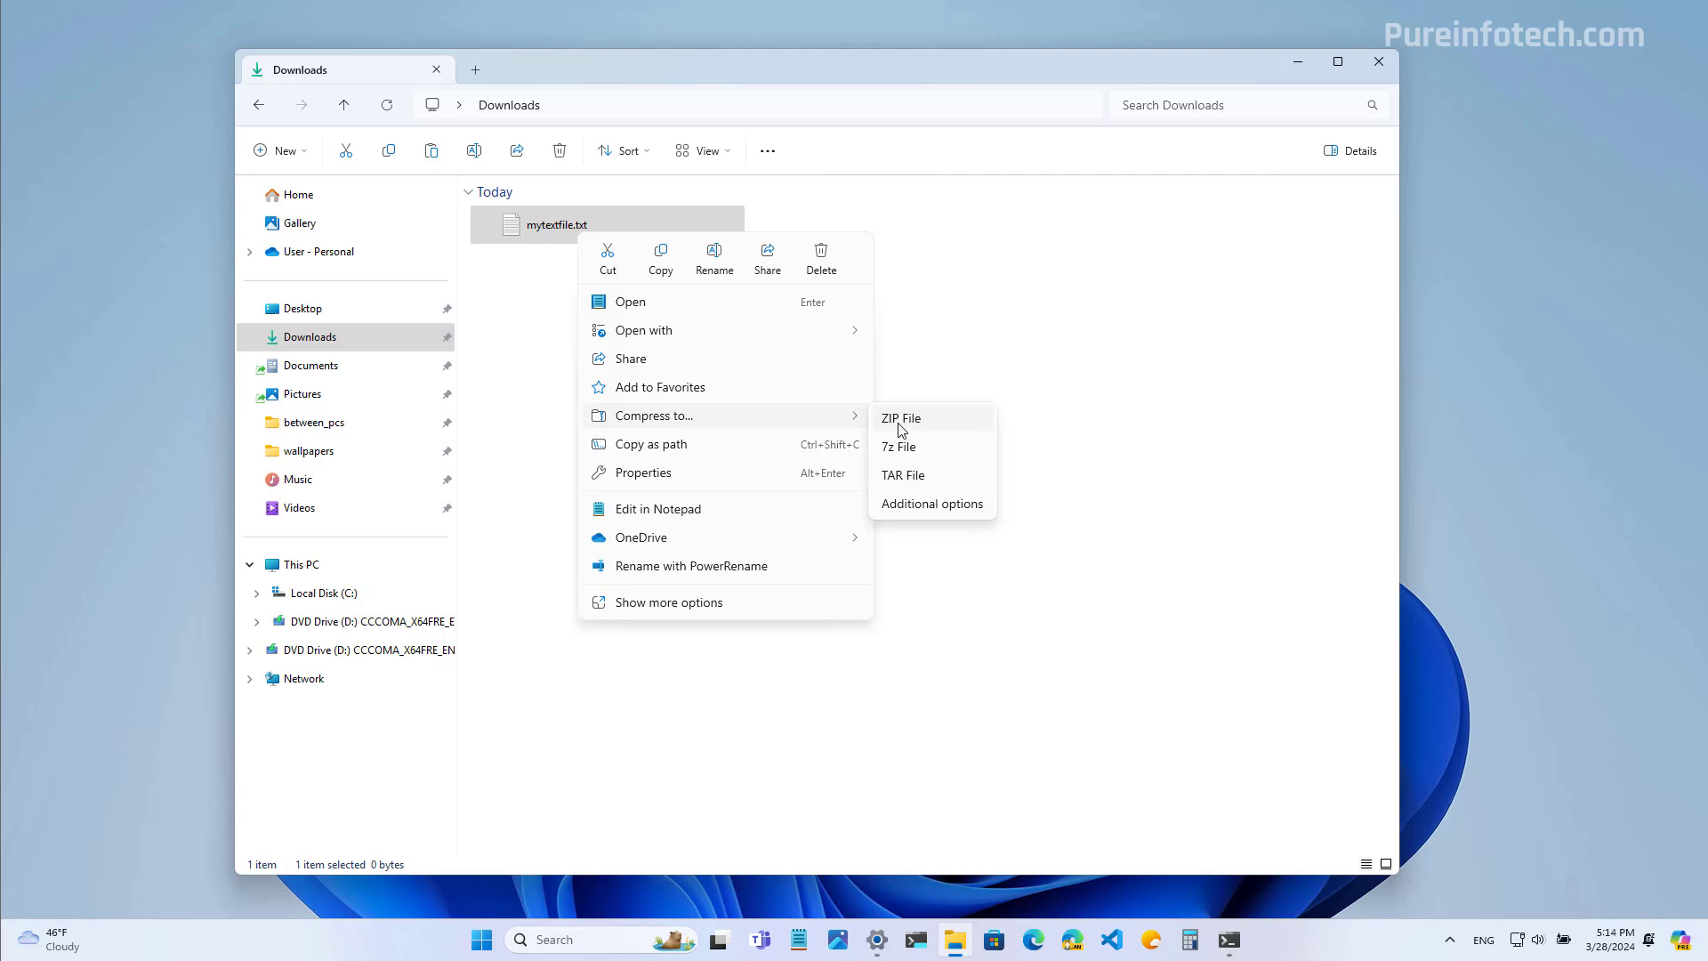
pyautogui.click(928, 507)
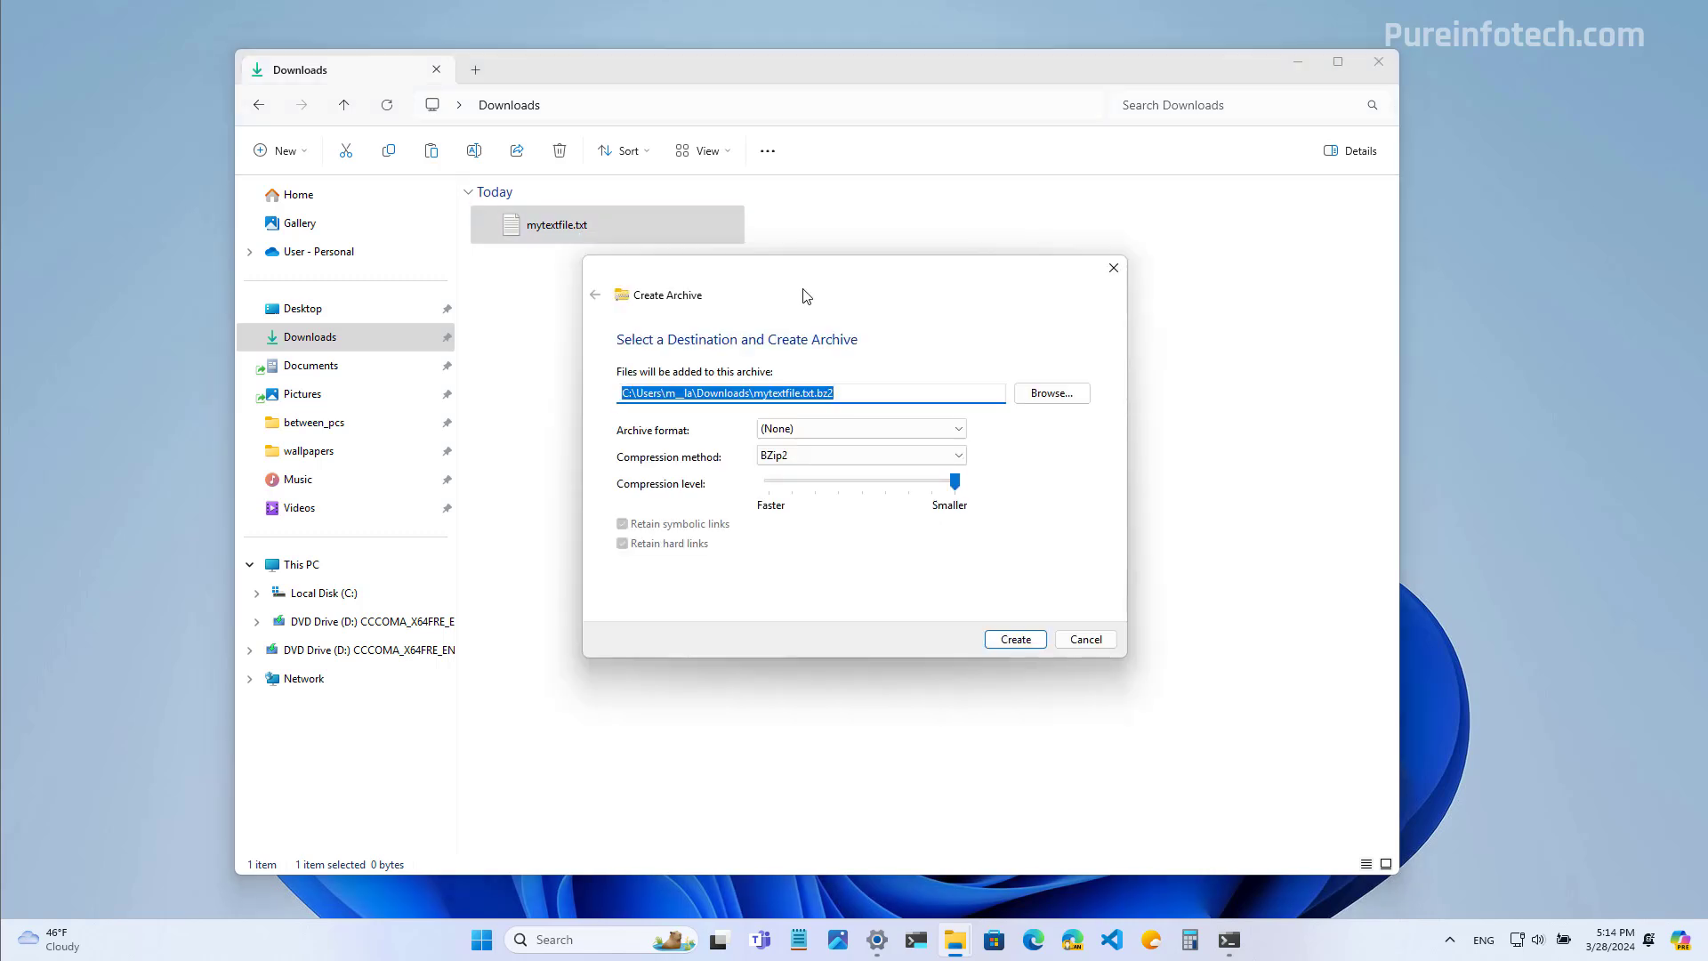
pyautogui.click(828, 432)
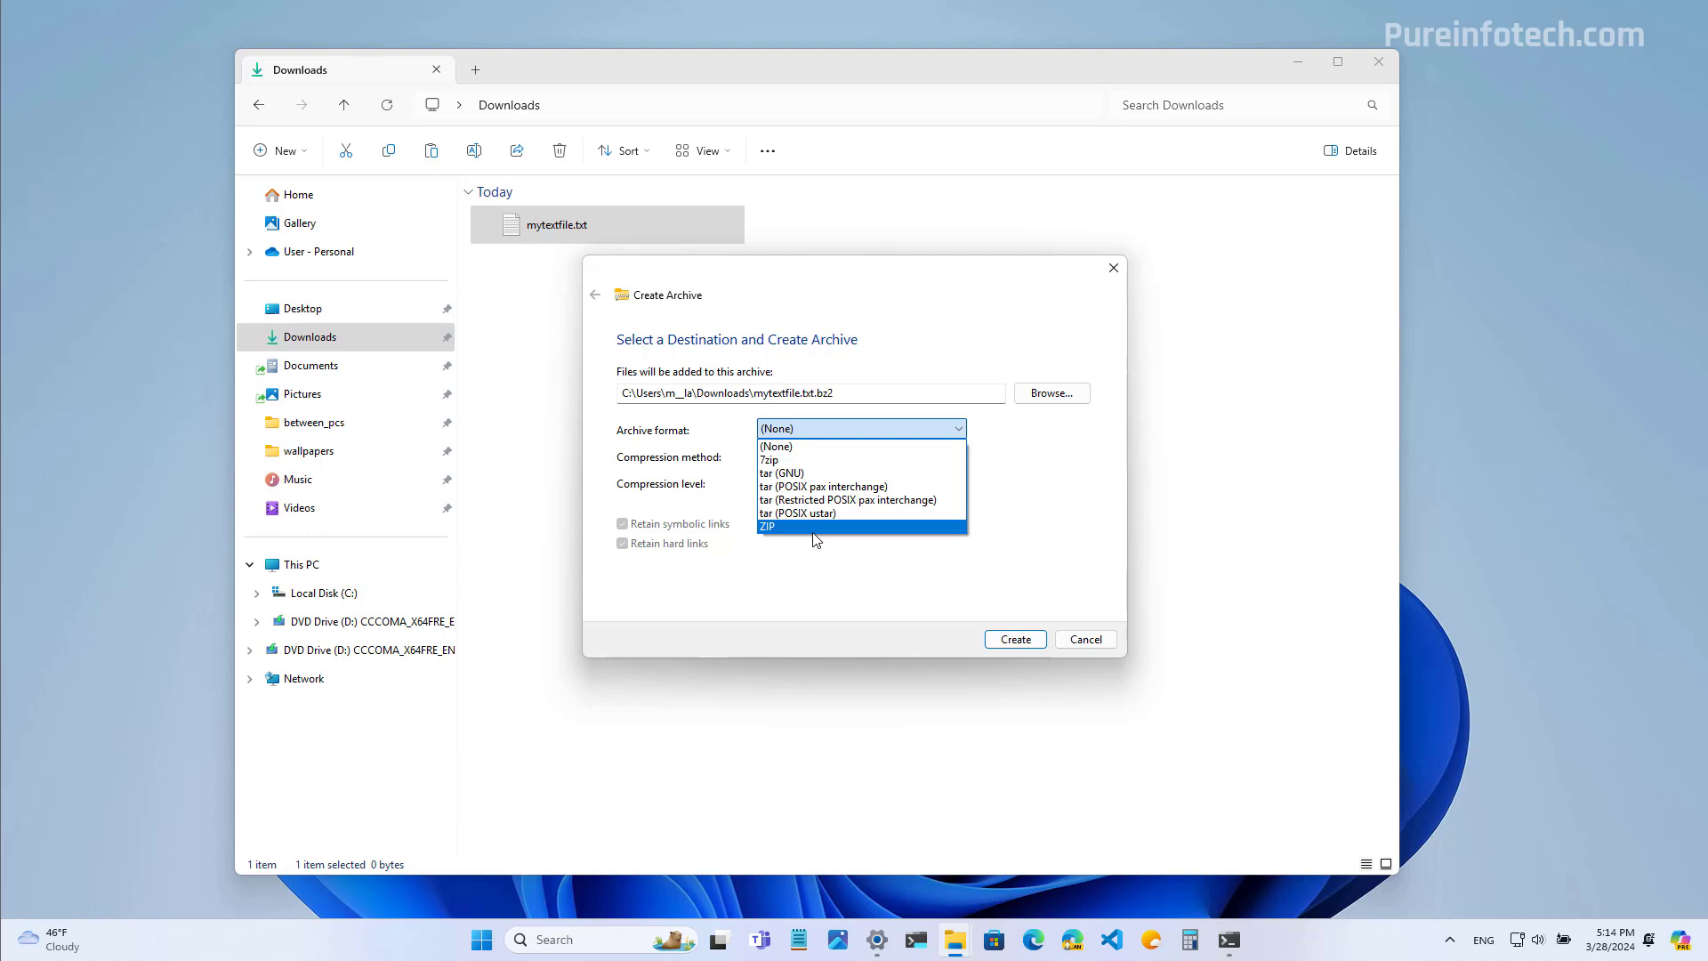
pyautogui.click(795, 461)
pyautogui.click(795, 461)
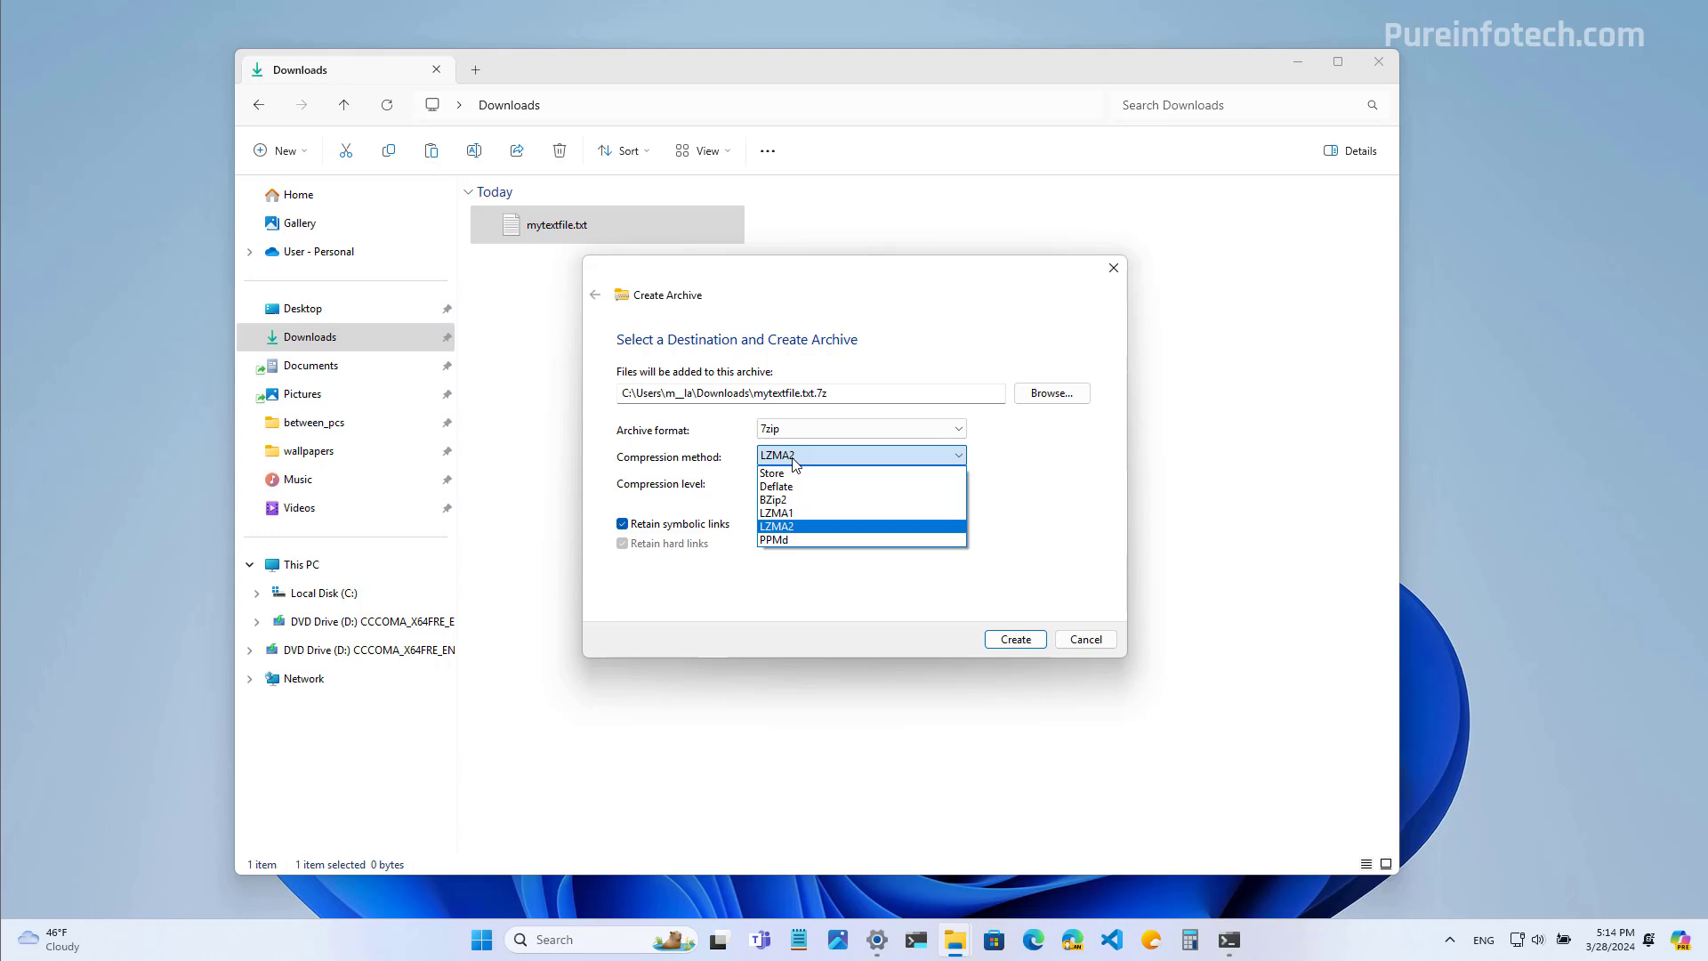
pyautogui.click(795, 461)
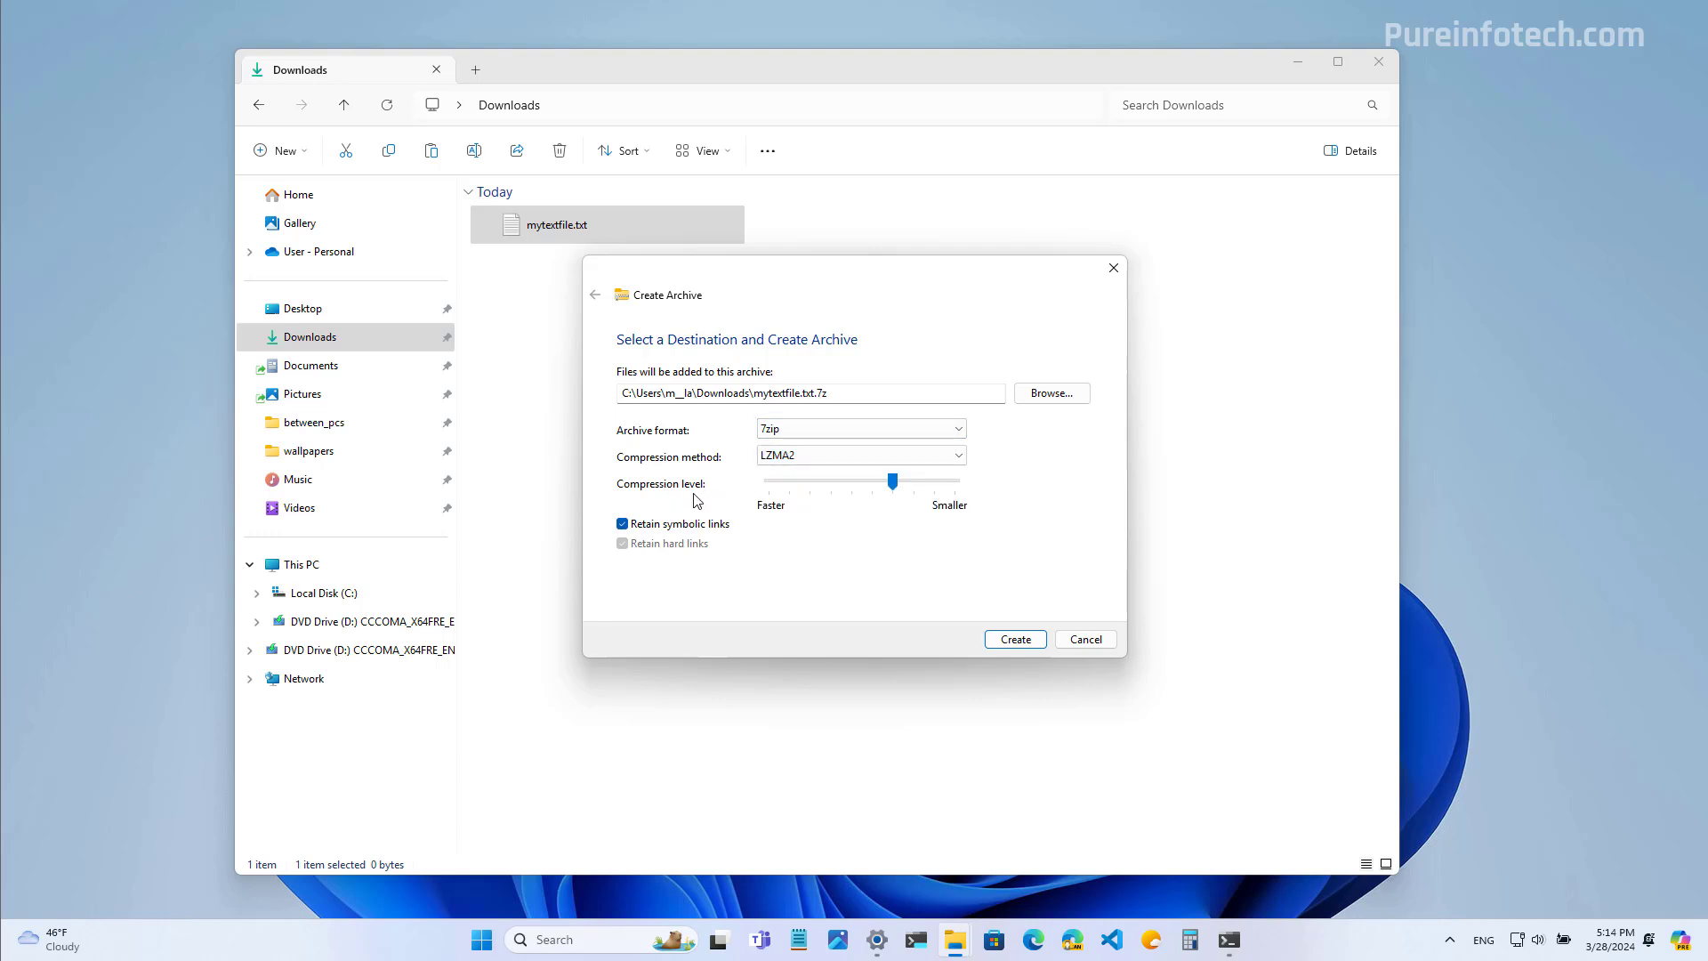
# Try the tar (POSIX pax interchange) format, which offers (None) compression
pyautogui.click(828, 428)
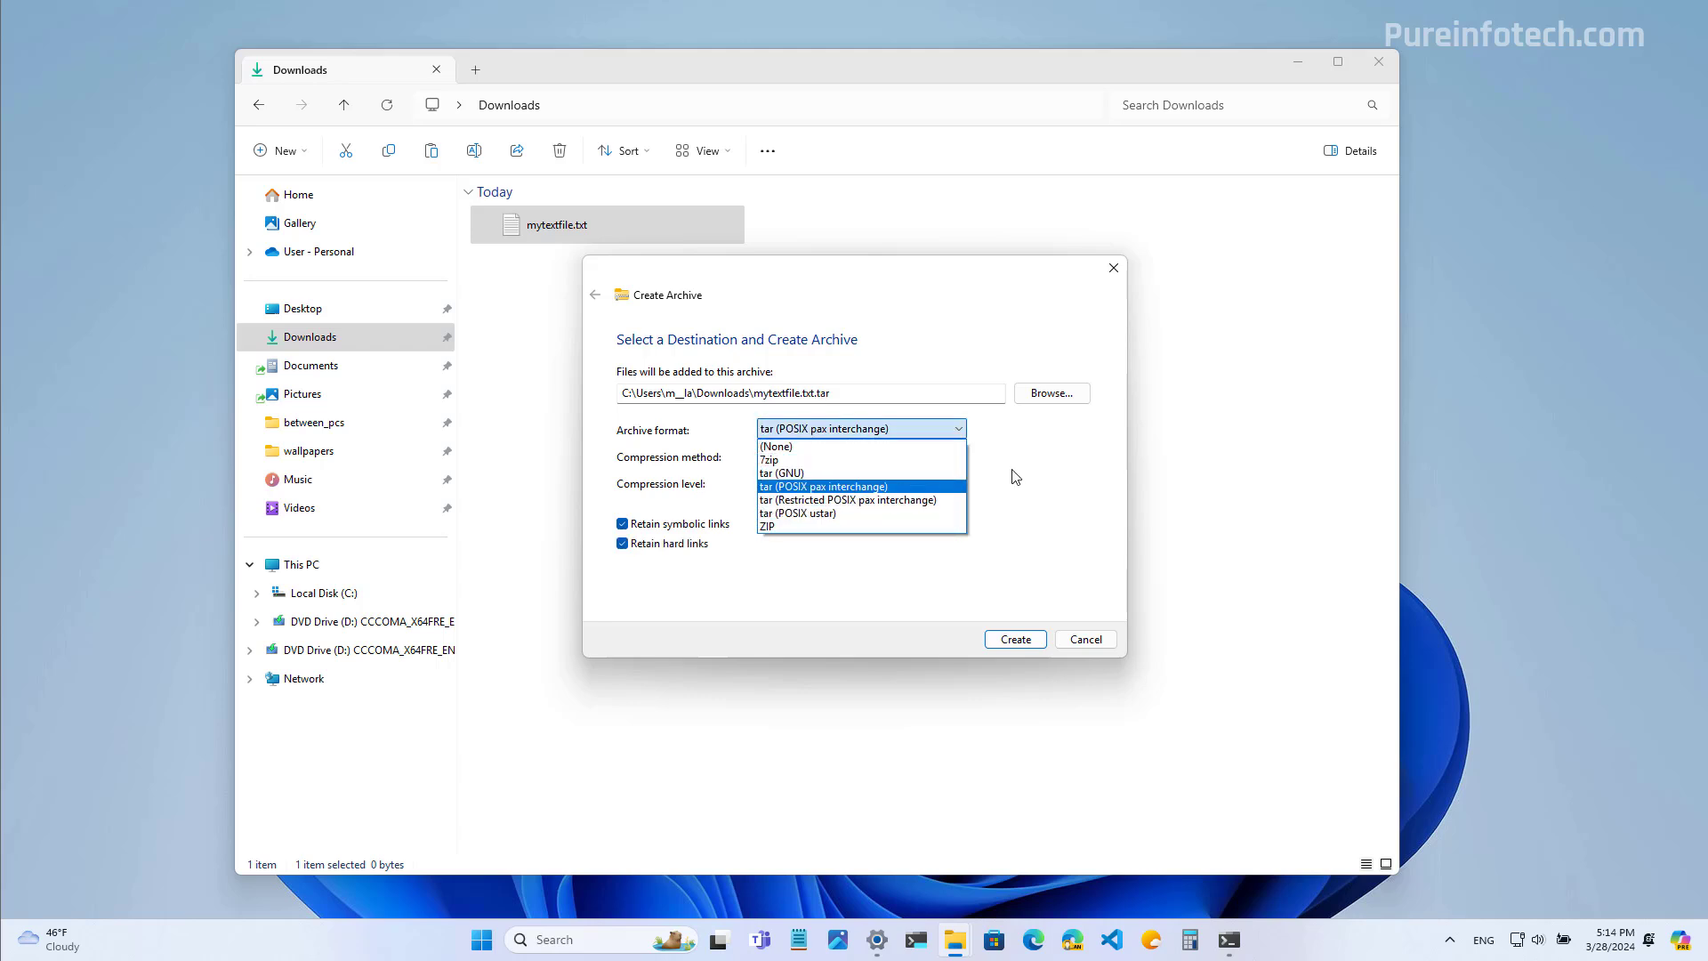
pyautogui.click(823, 487)
pyautogui.click(828, 456)
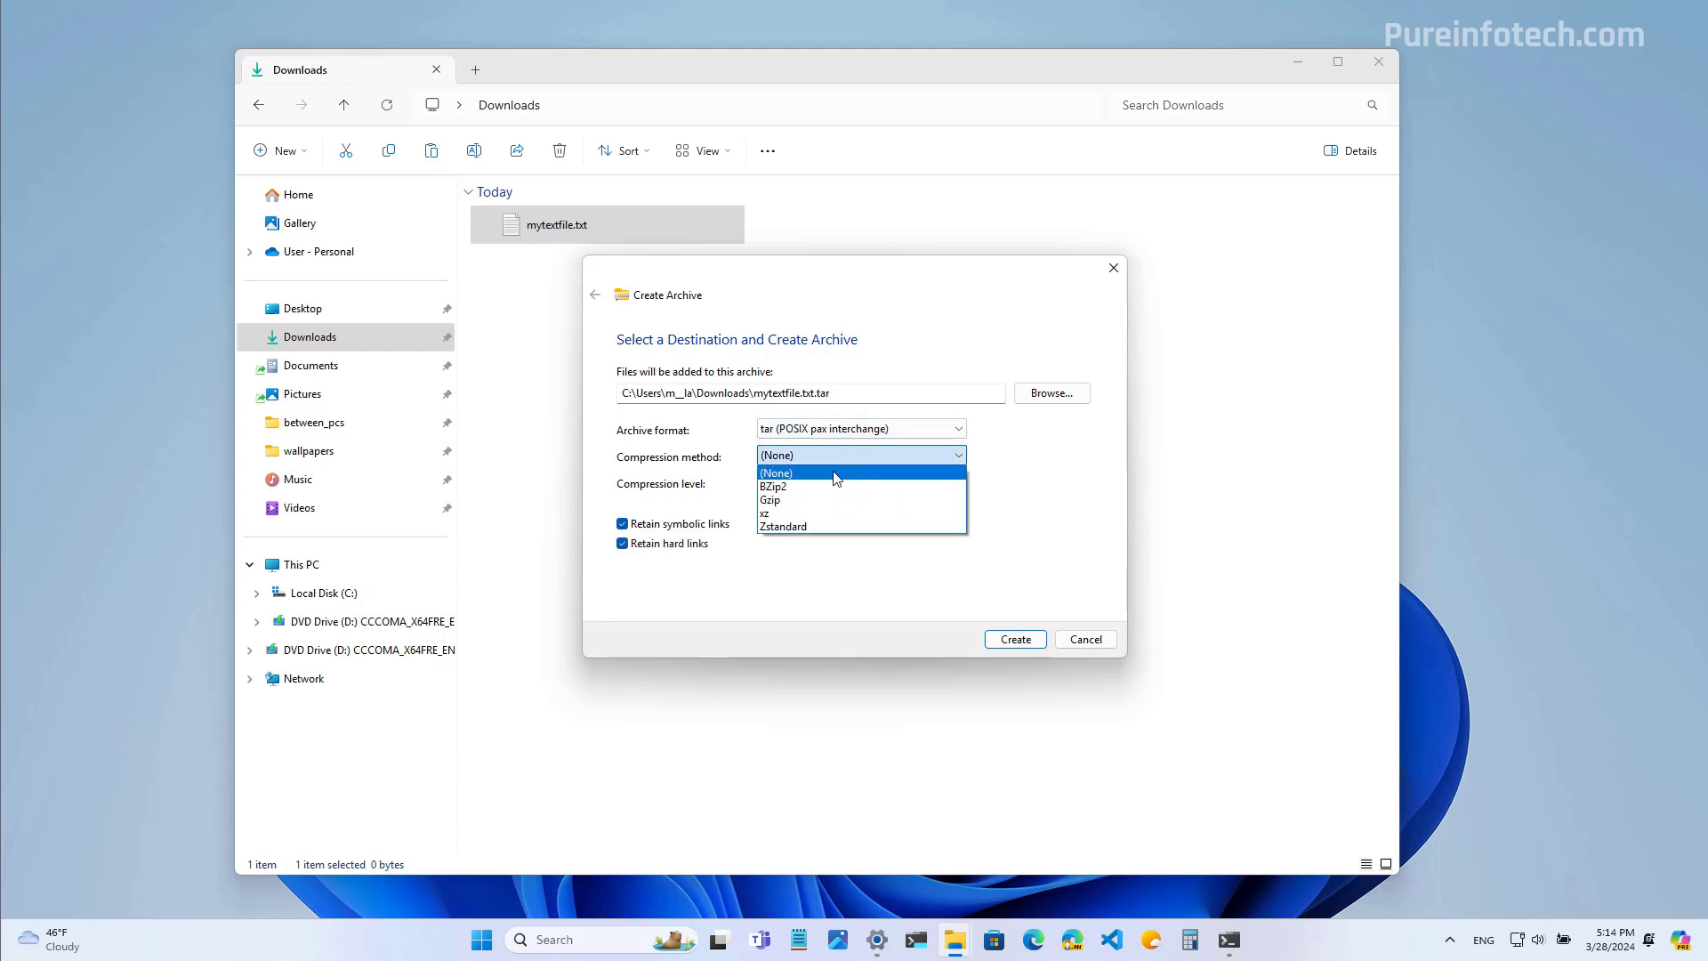
pyautogui.click(814, 429)
pyautogui.click(814, 429)
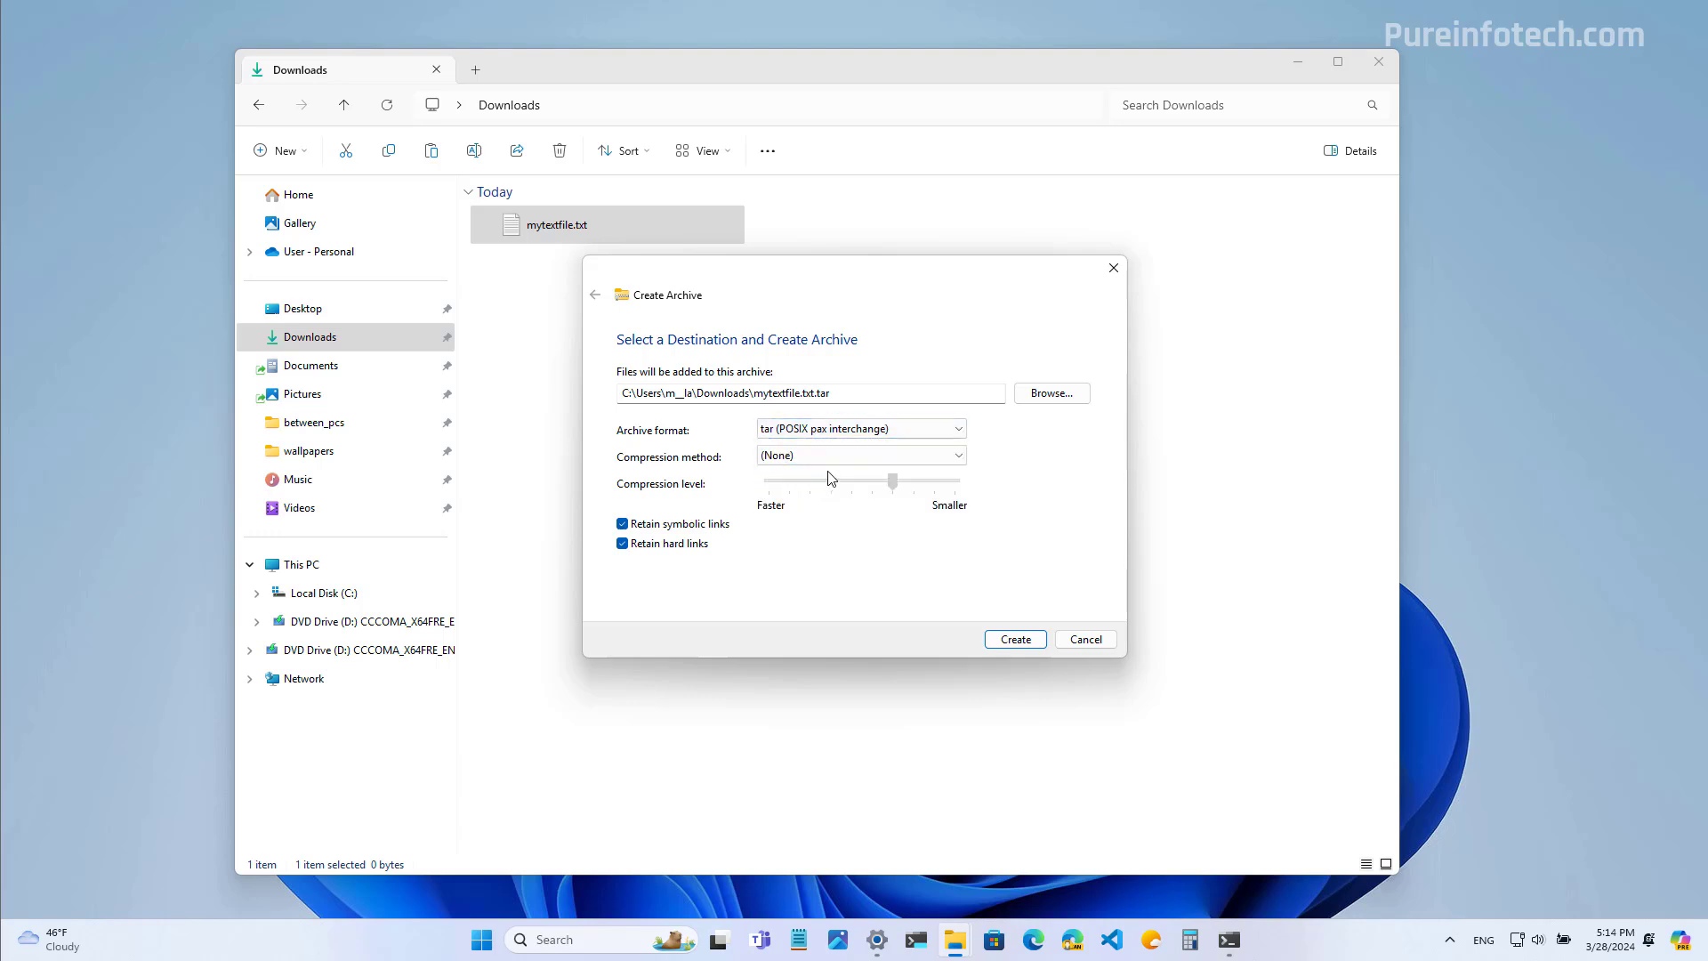
pyautogui.click(818, 458)
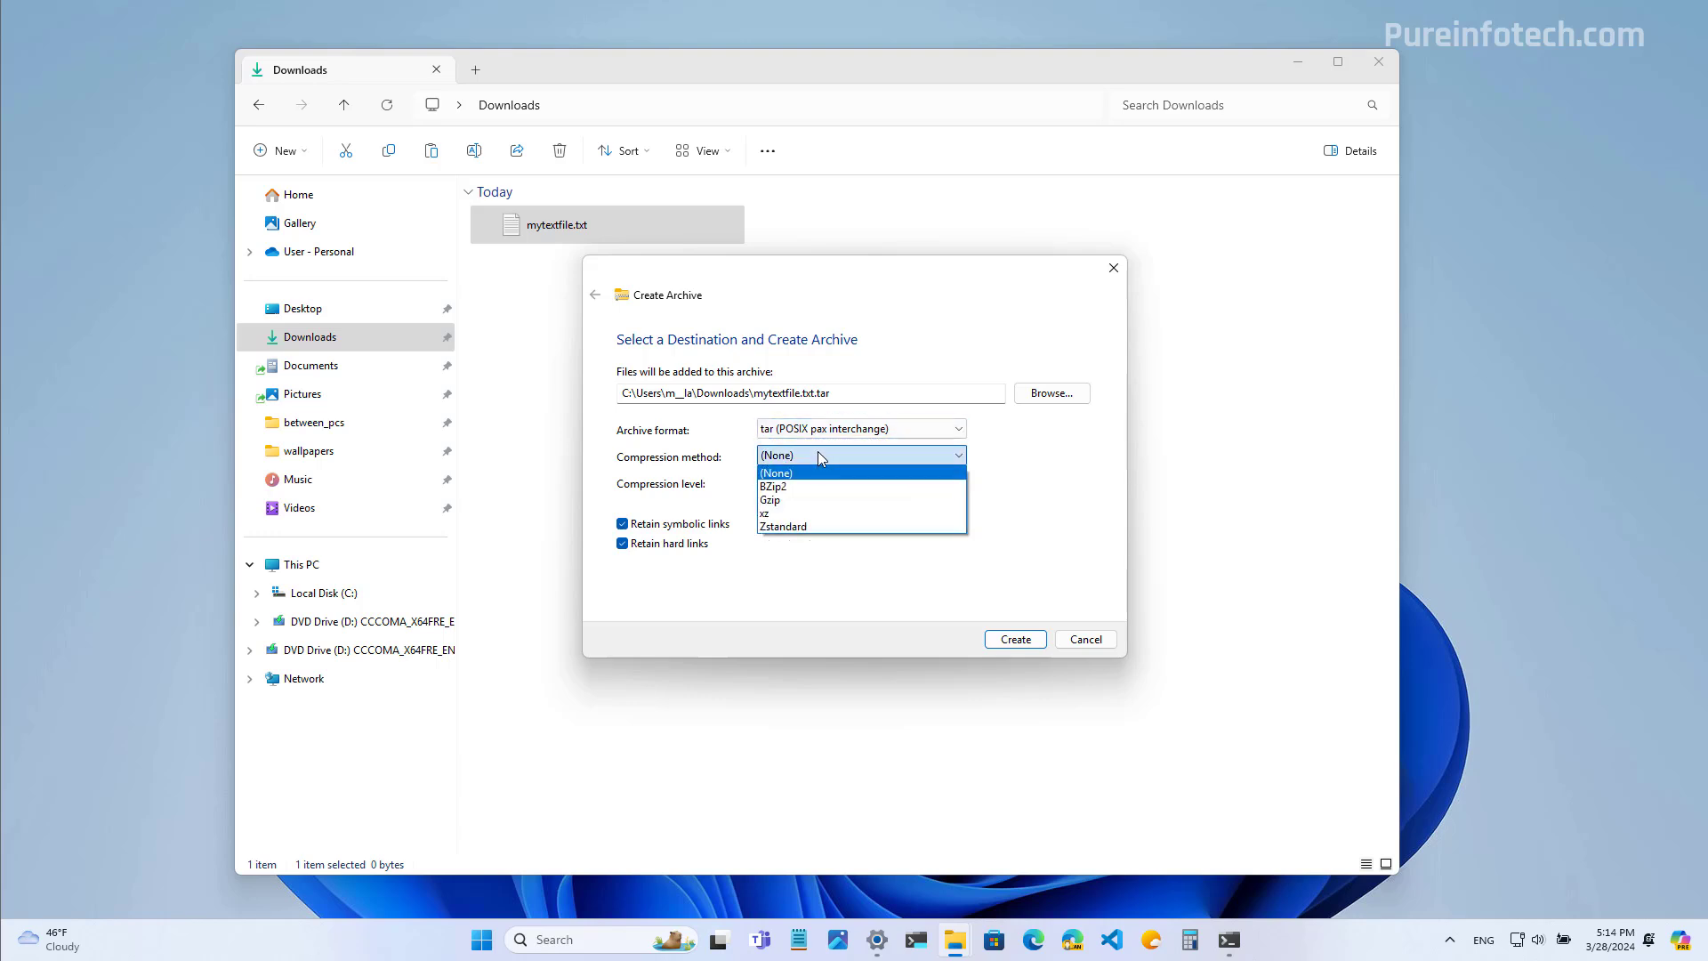
pyautogui.click(819, 452)
# Compare the tar Restricted POSIX pax and POSIX ustar formats and their compression methods
pyautogui.click(825, 429)
pyautogui.click(808, 501)
pyautogui.click(809, 455)
pyautogui.click(812, 435)
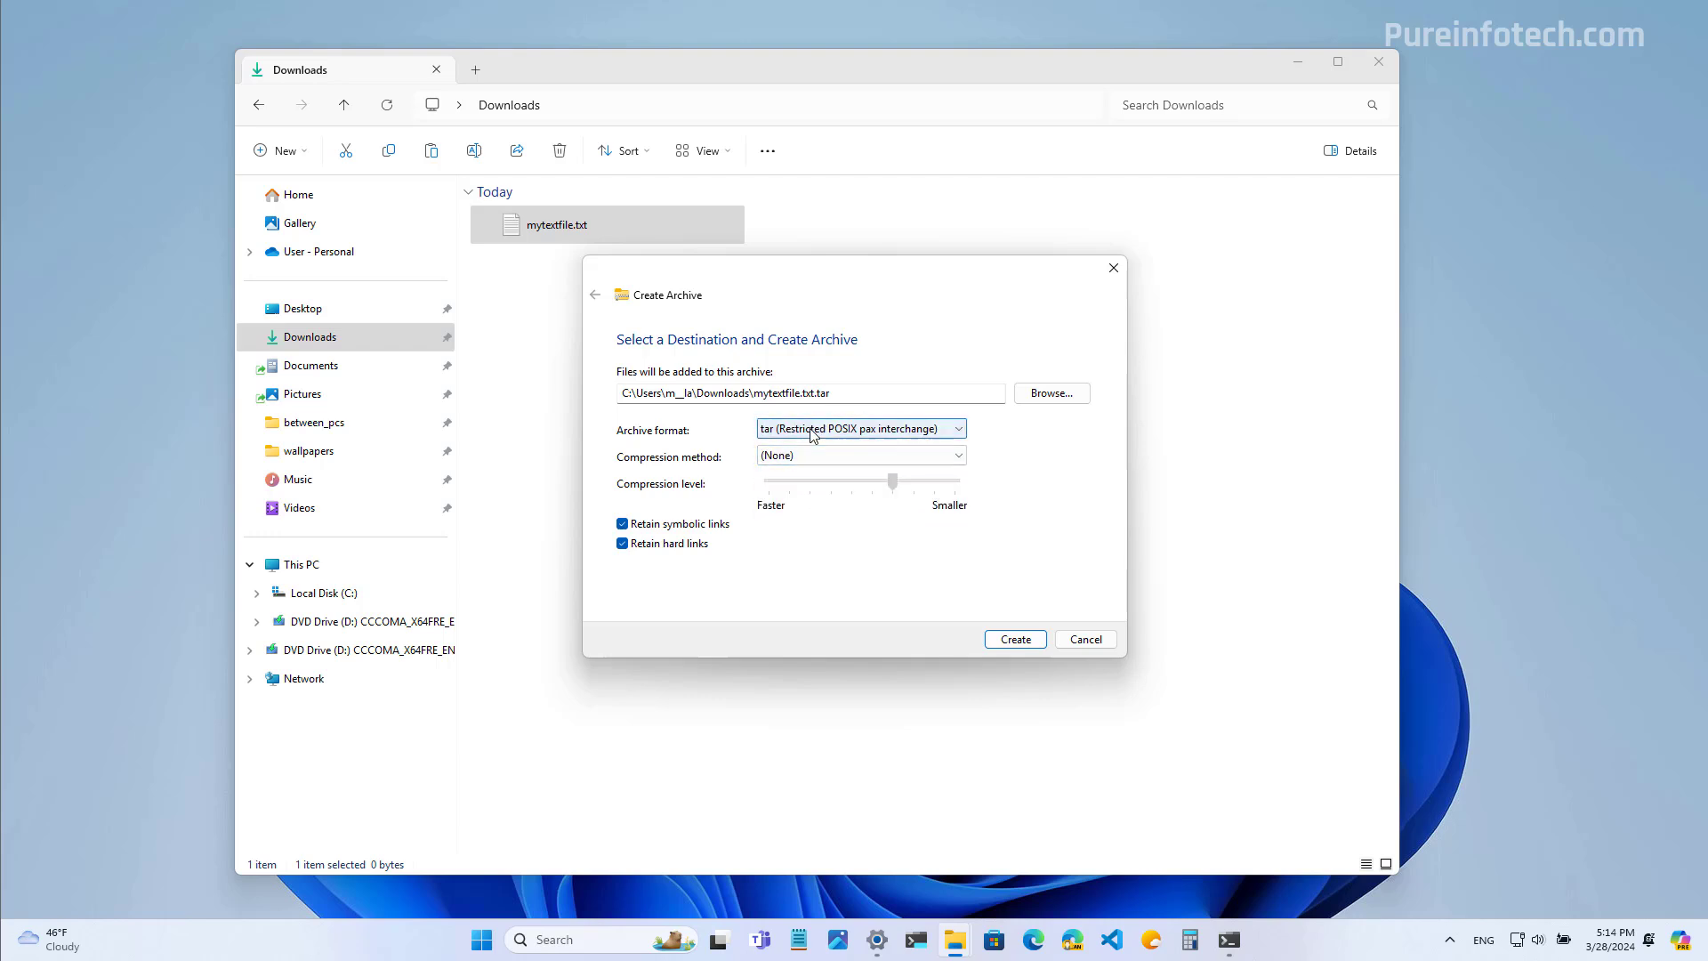
pyautogui.click(811, 431)
pyautogui.click(797, 512)
pyautogui.click(807, 436)
pyautogui.click(806, 443)
pyautogui.click(801, 456)
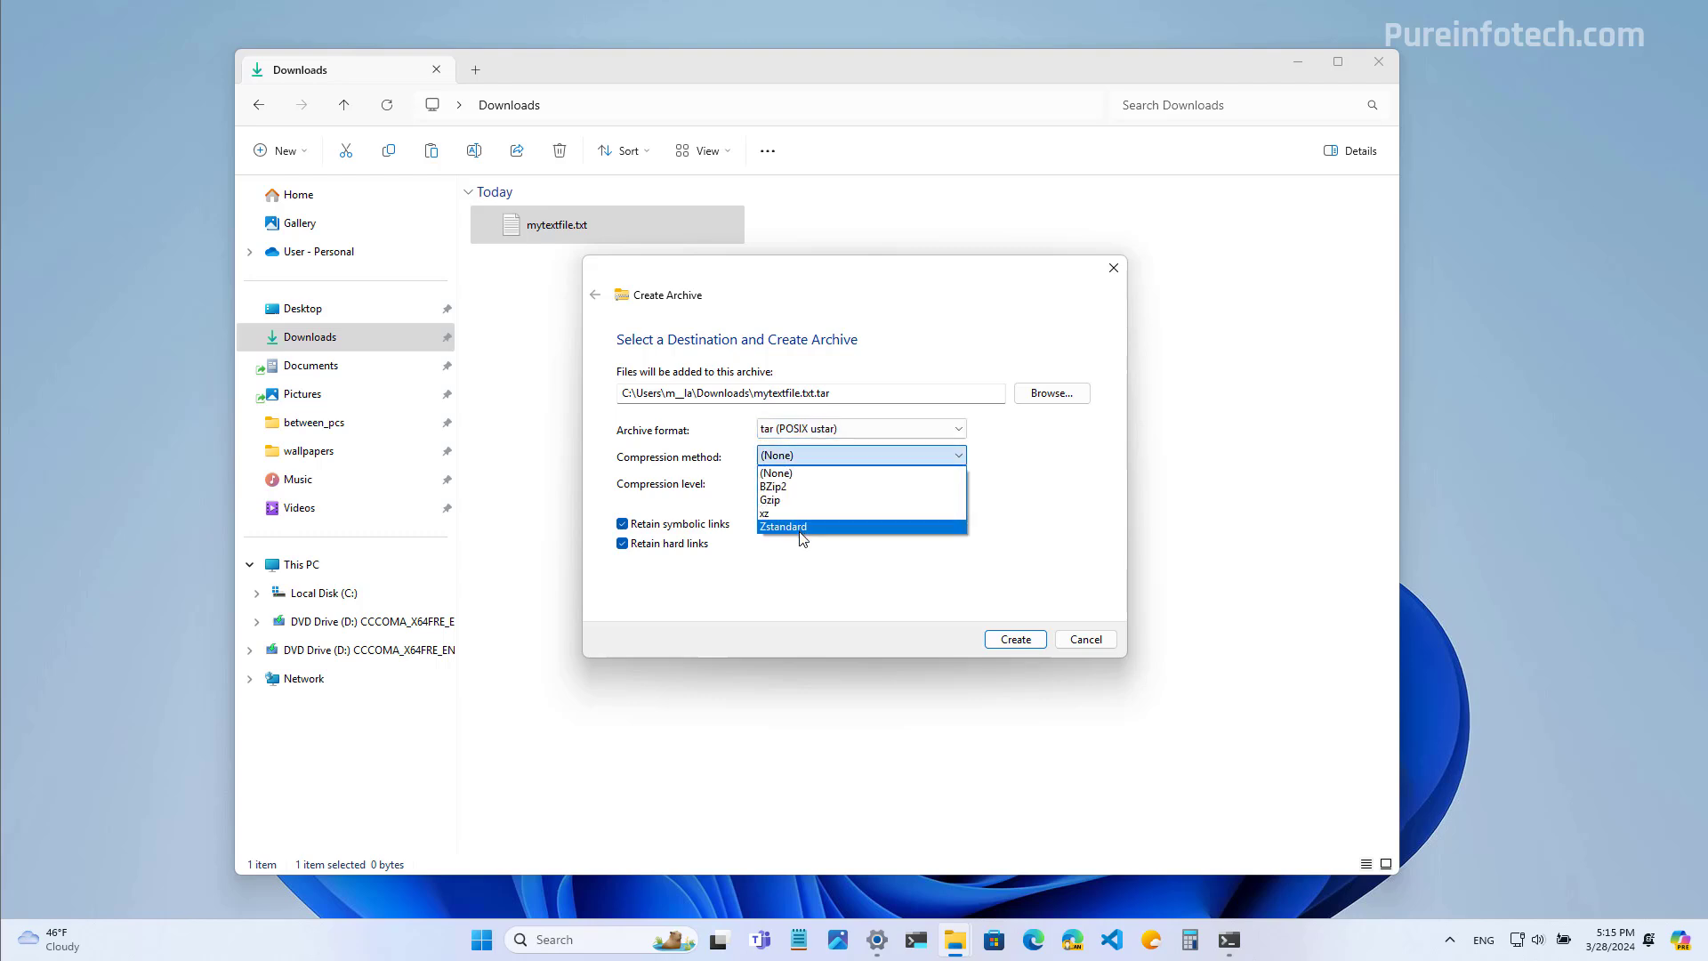
pyautogui.click(804, 567)
# Check ZIP with Deflate compression, then set the archive format back to 7zip
pyautogui.click(804, 436)
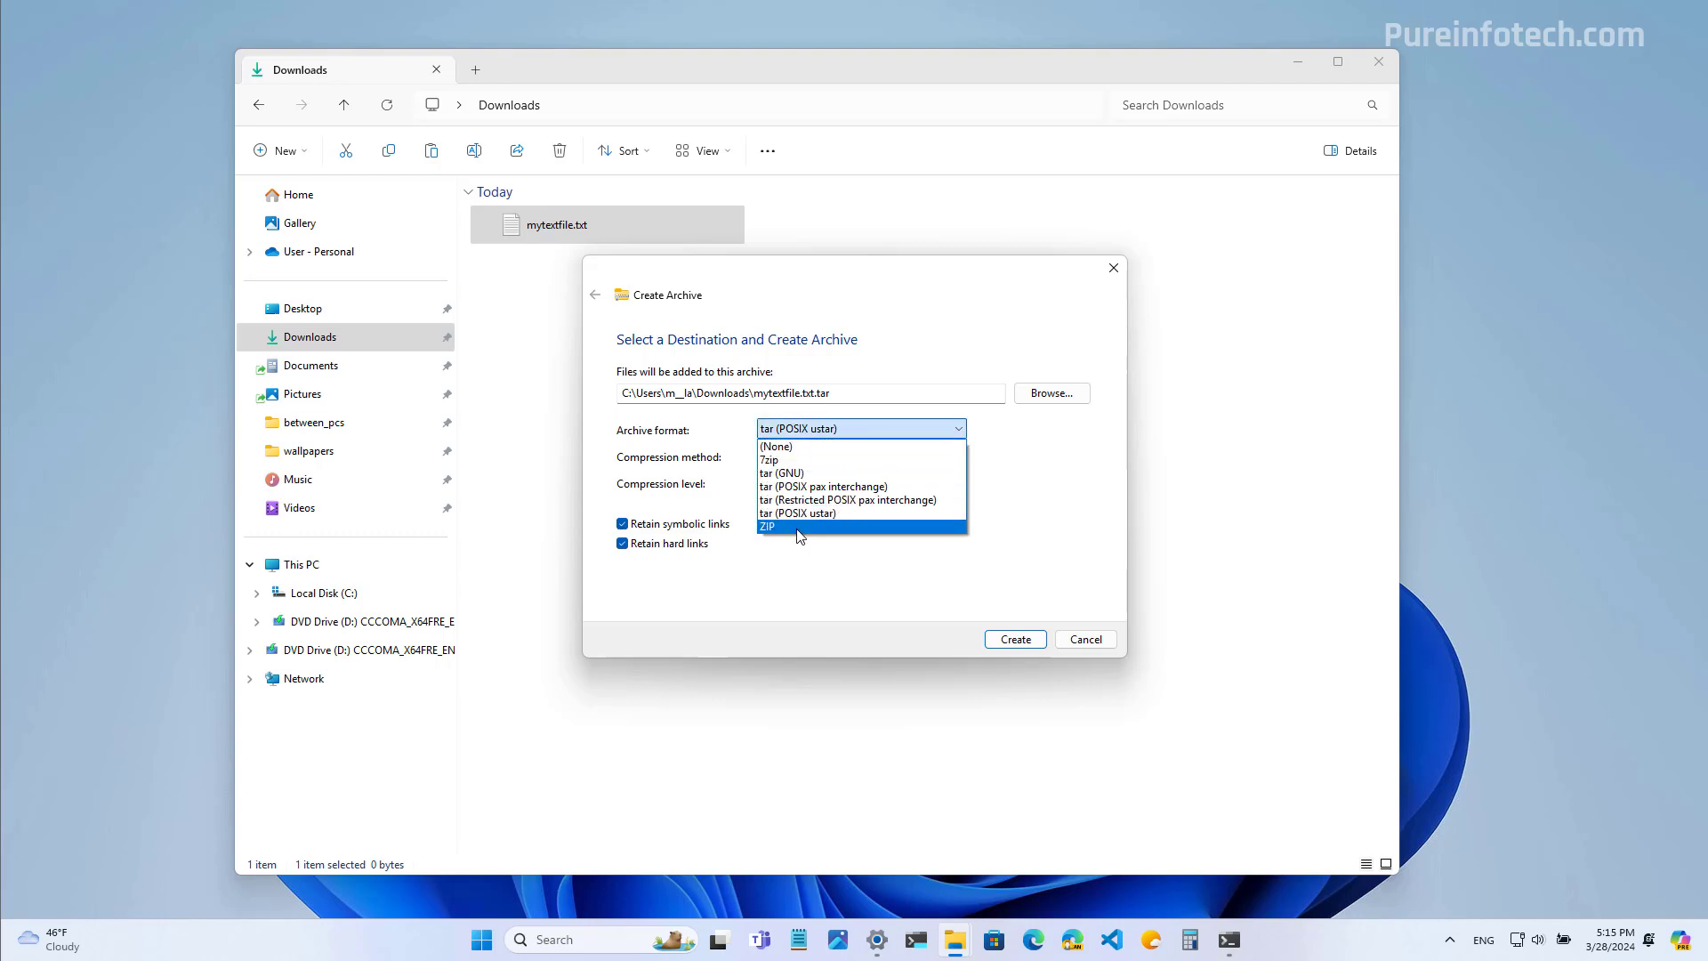
pyautogui.click(801, 526)
pyautogui.click(803, 456)
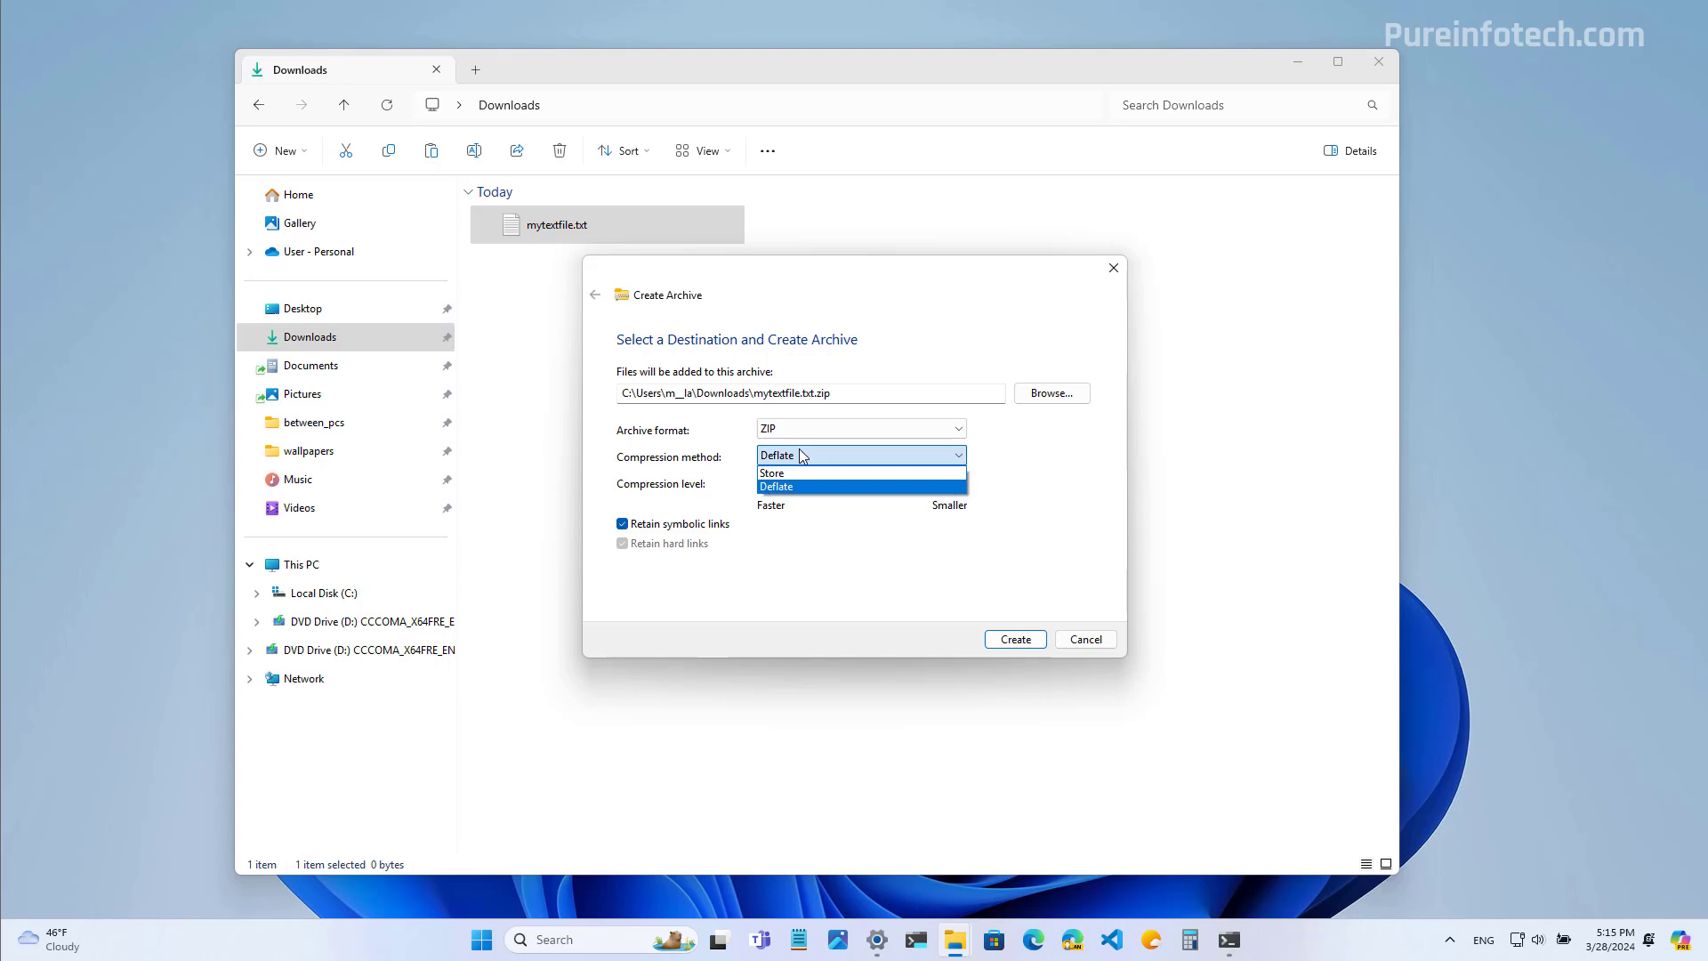
pyautogui.click(673, 576)
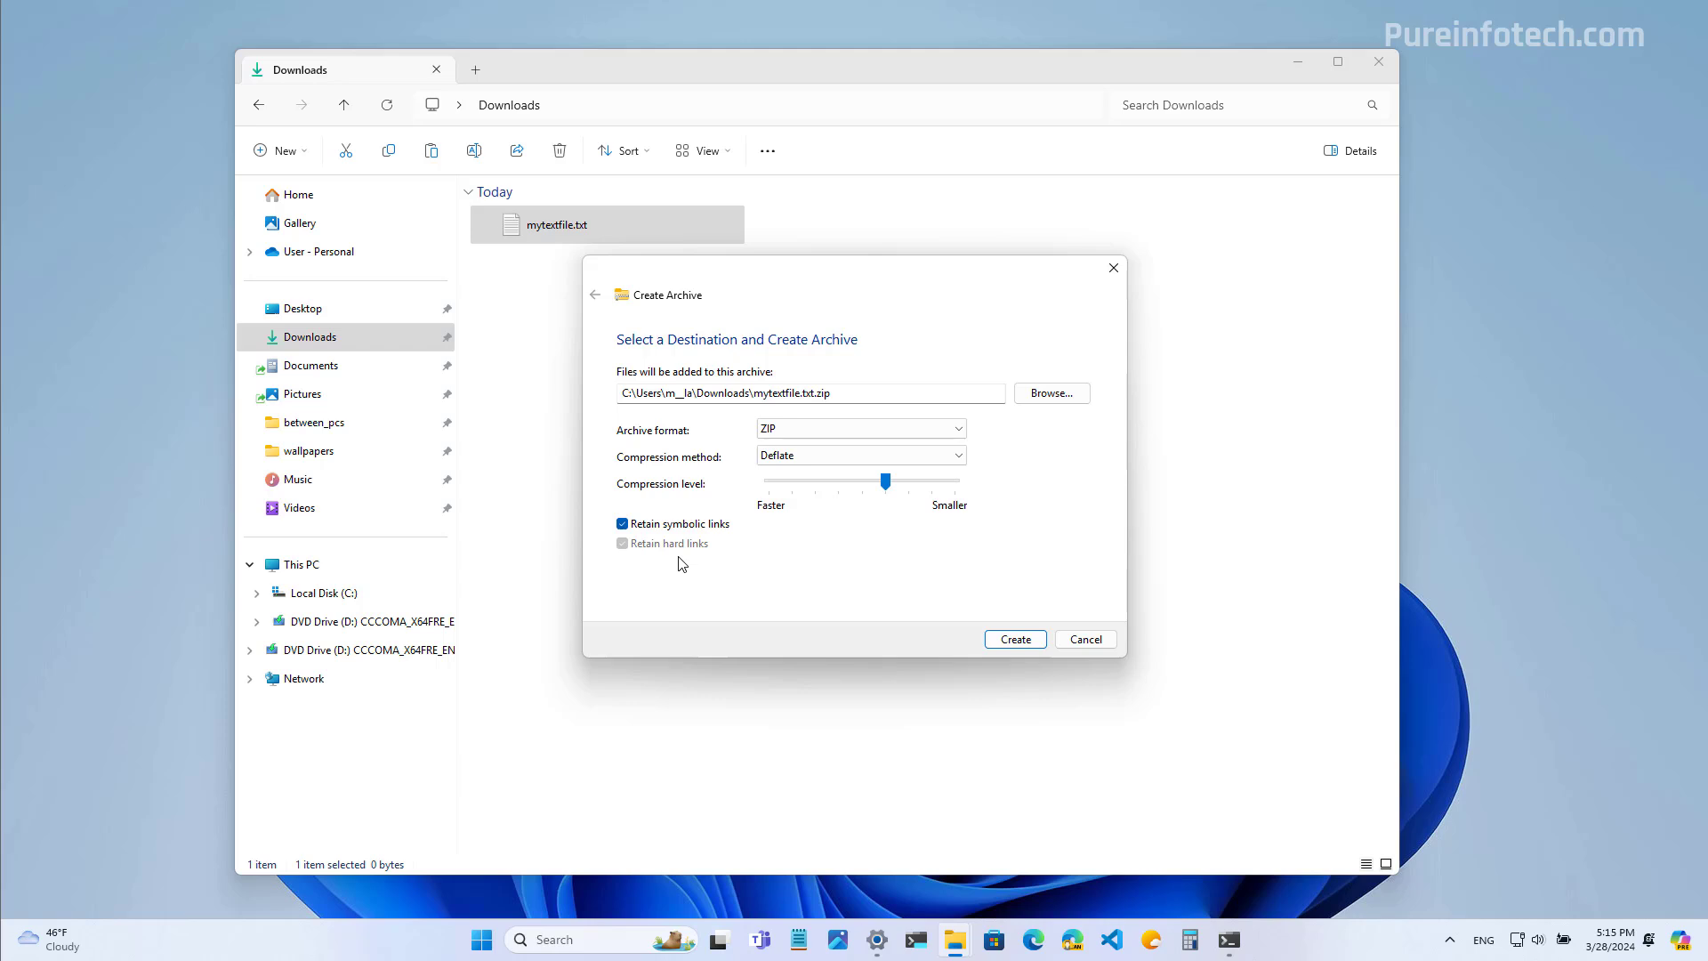
pyautogui.click(861, 428)
pyautogui.click(801, 445)
# Create mytextfile.txt.7z, clear the selection, and view the archive's context menu
pyautogui.click(1015, 639)
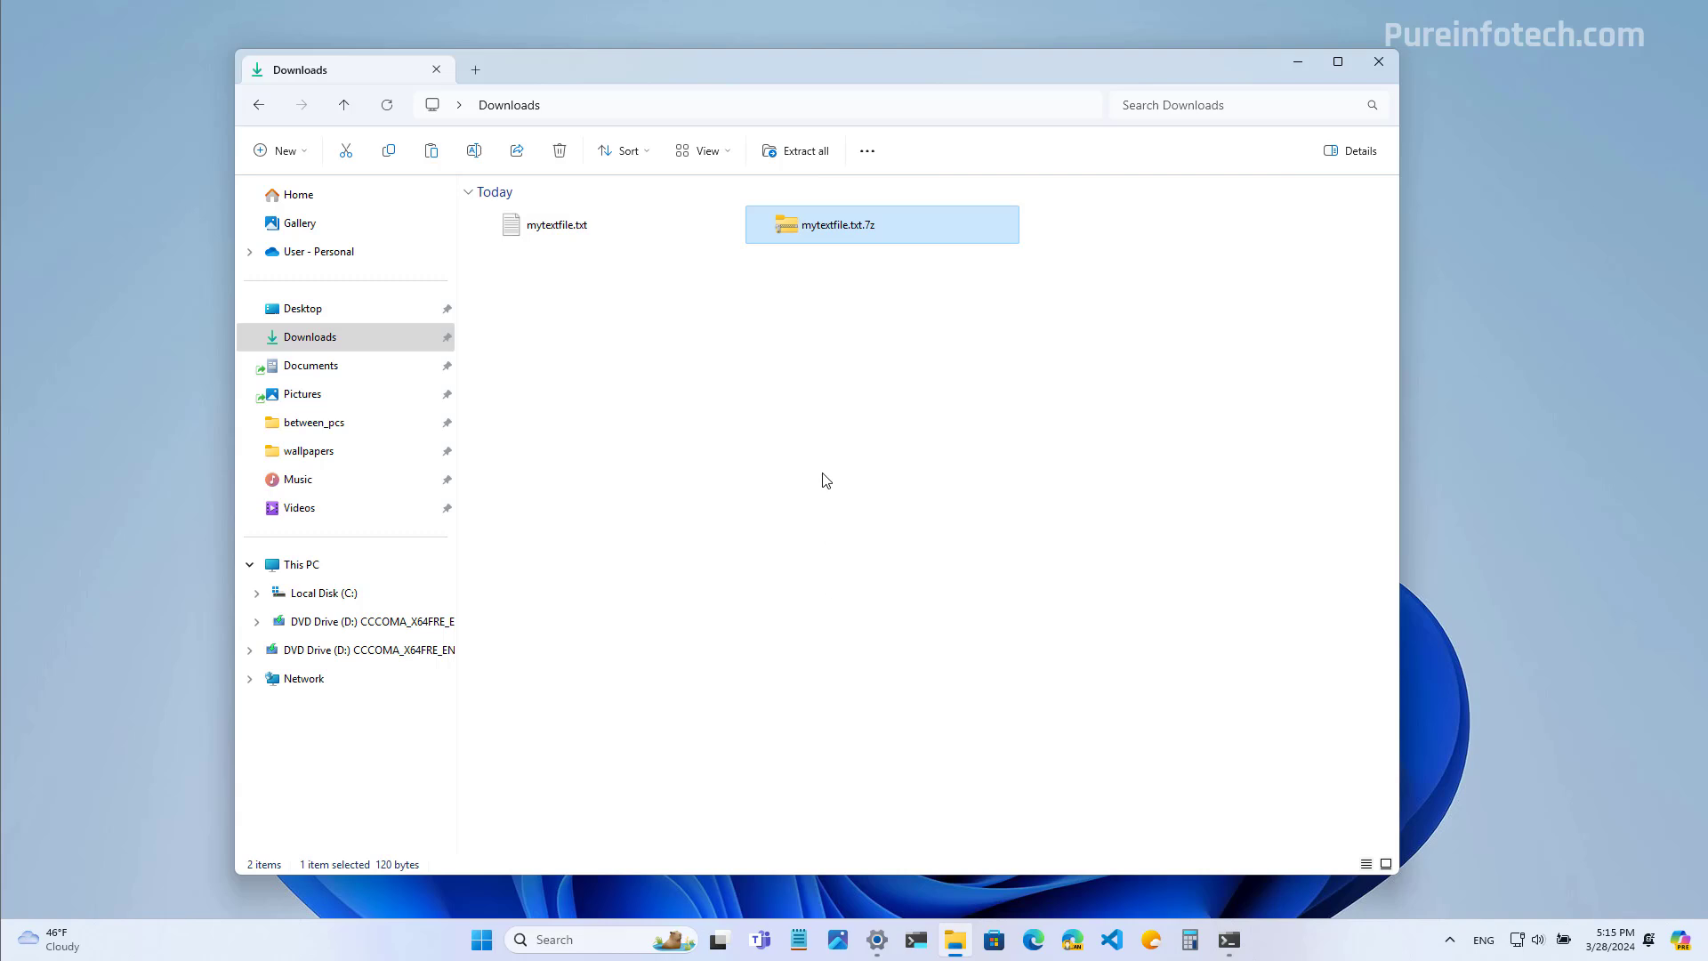
pyautogui.click(828, 322)
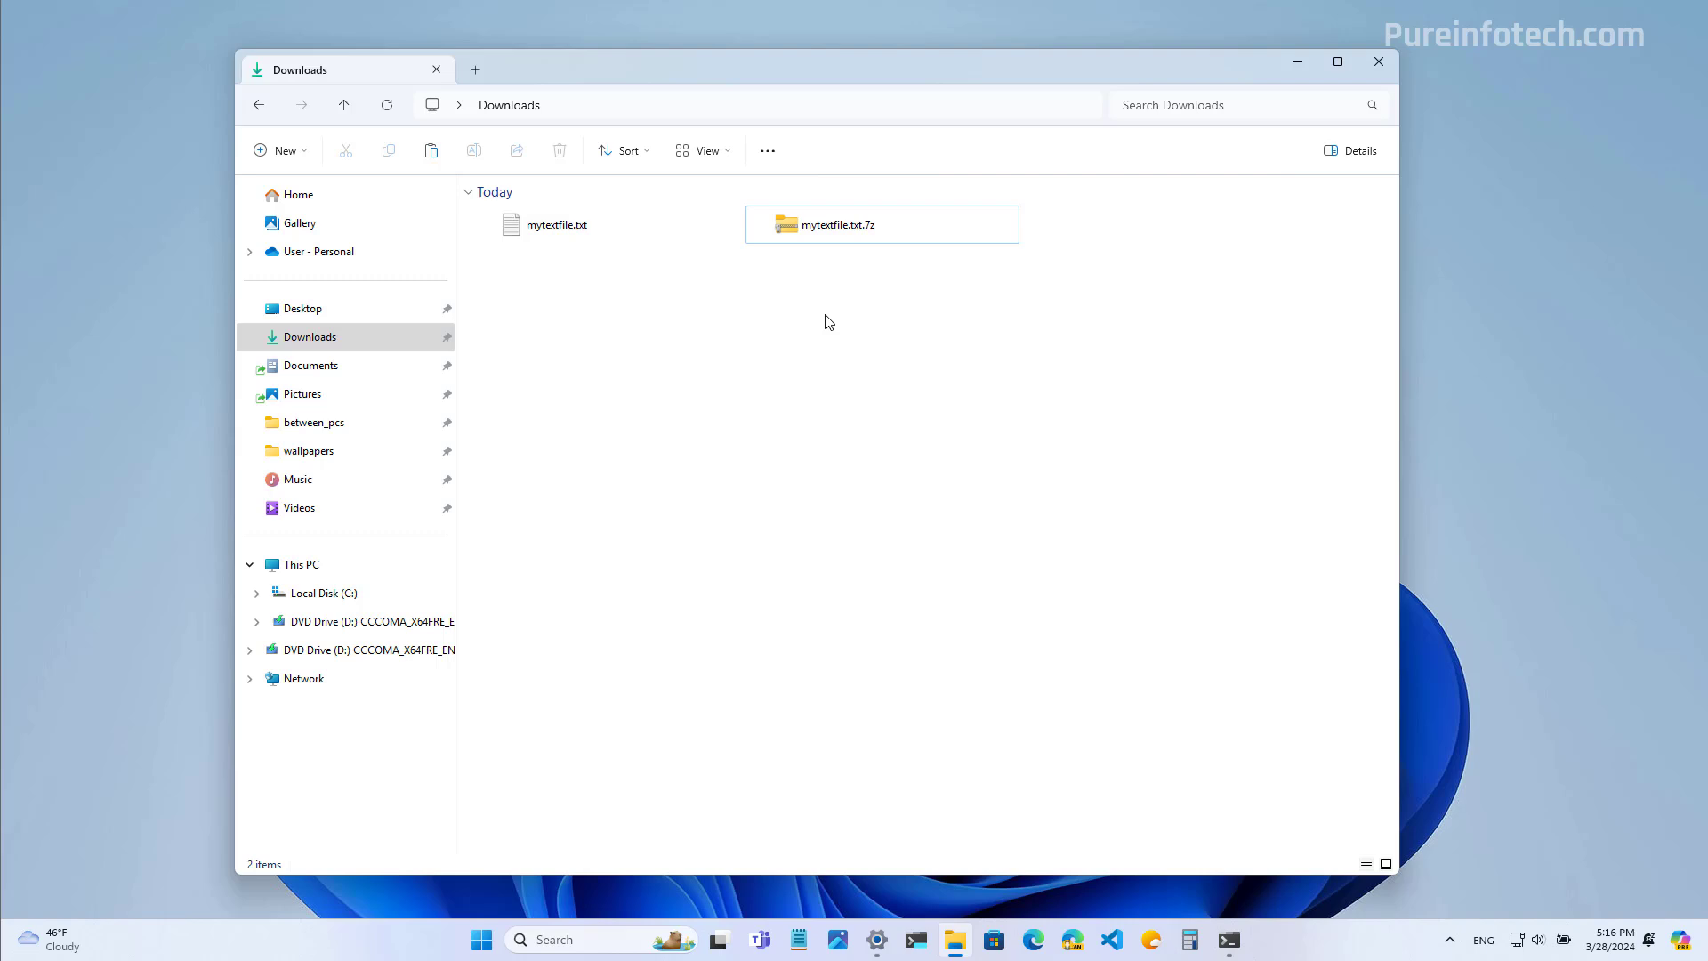
pyautogui.rightClick(850, 234)
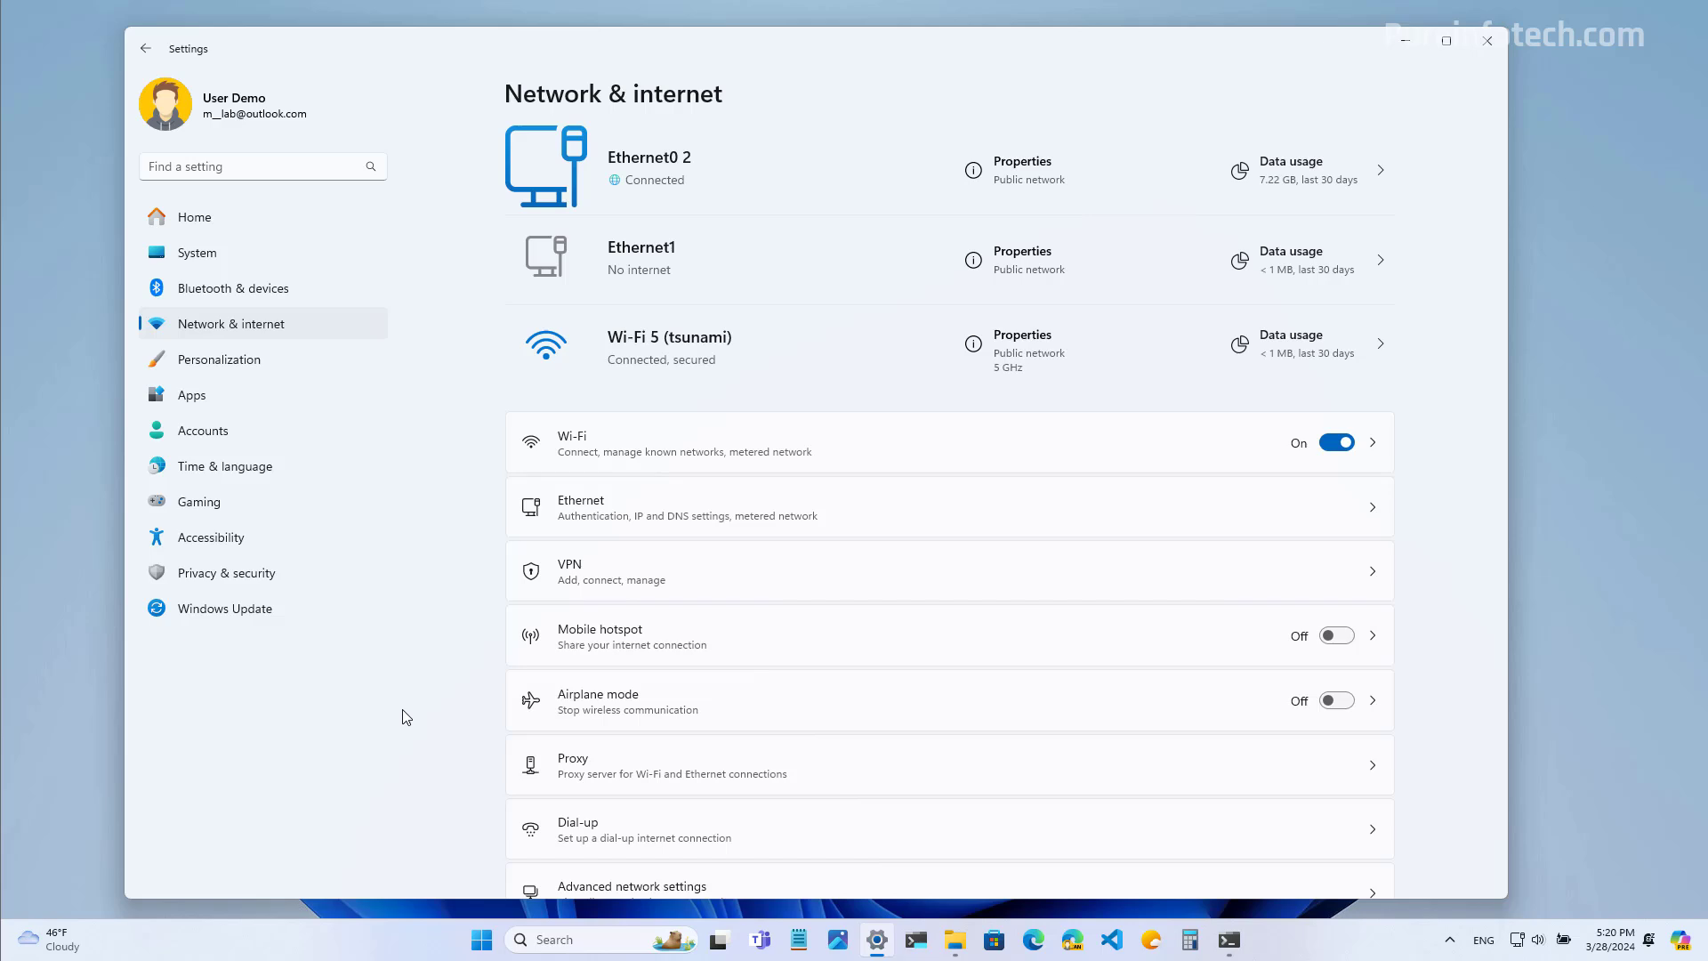
# Show the tsunami Wi-Fi network's password and QR code from its properties page
pyautogui.click(595, 451)
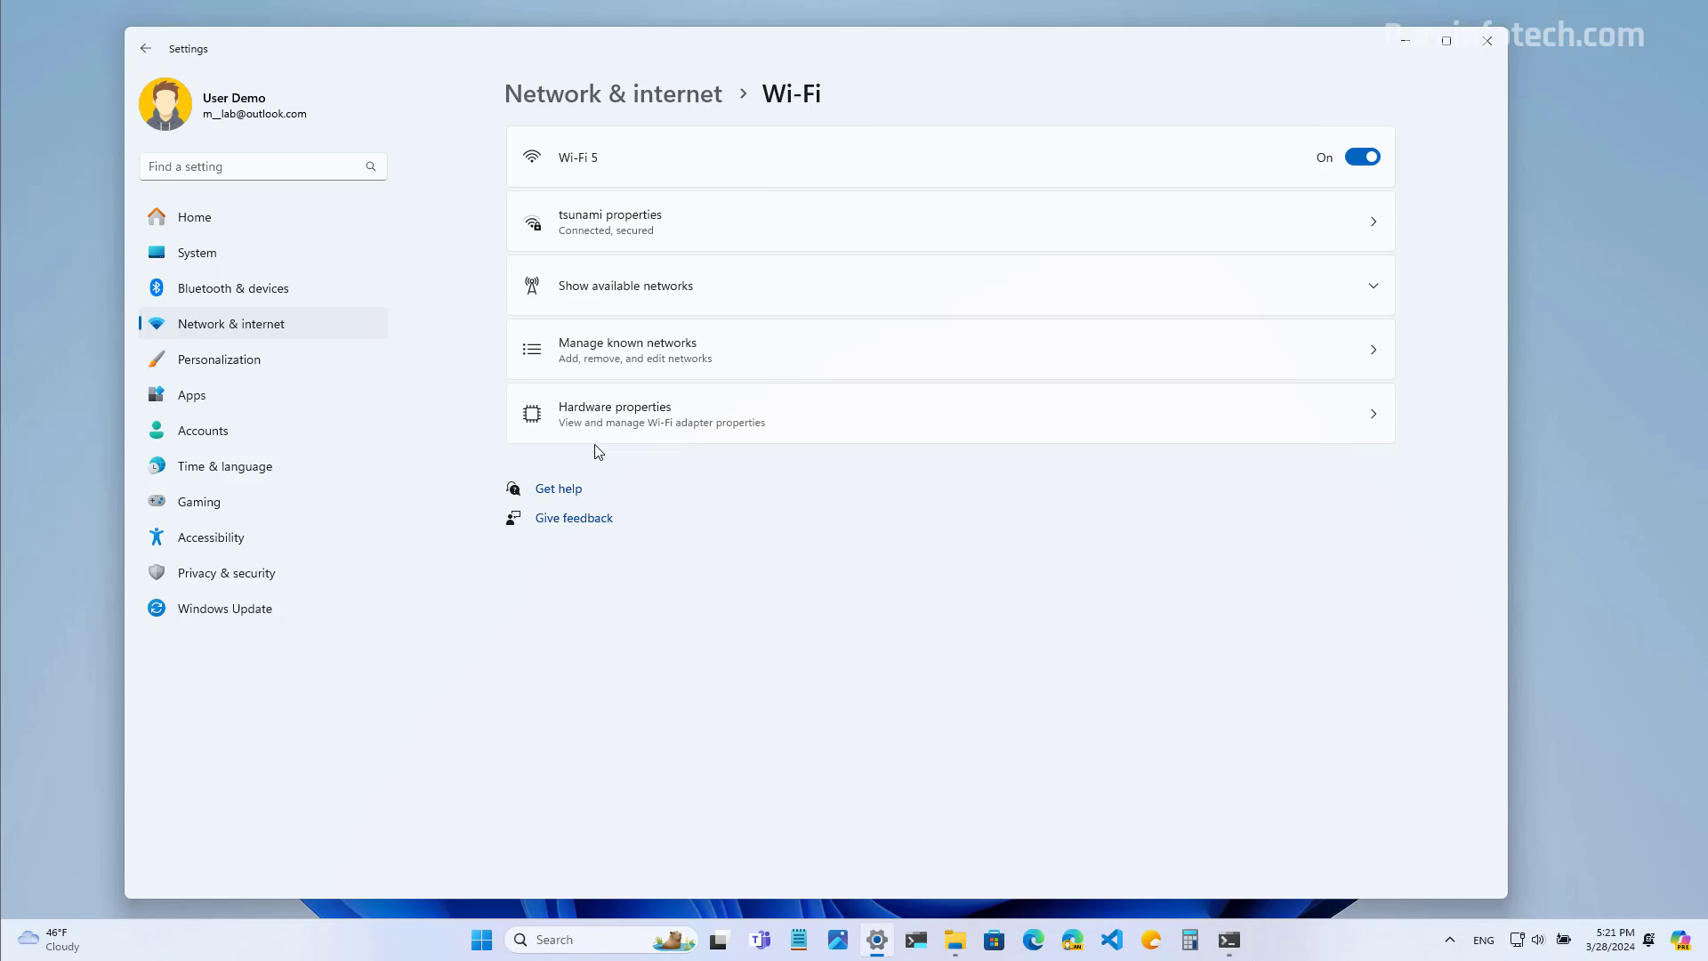
pyautogui.click(633, 234)
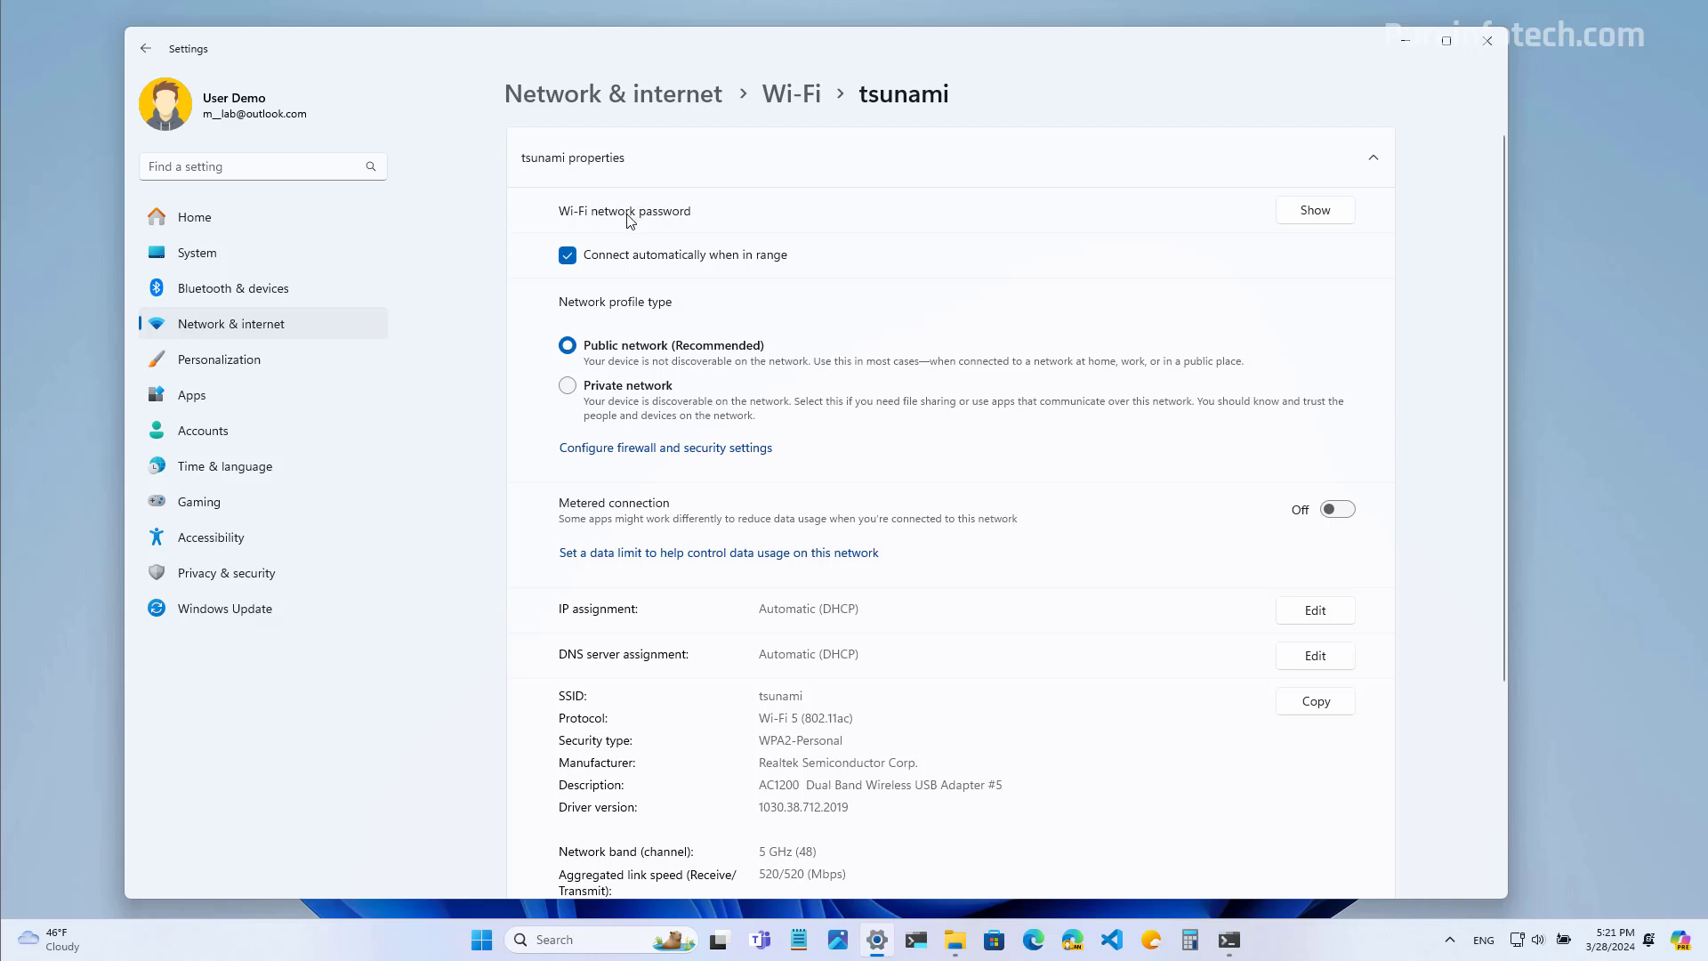
pyautogui.click(1316, 211)
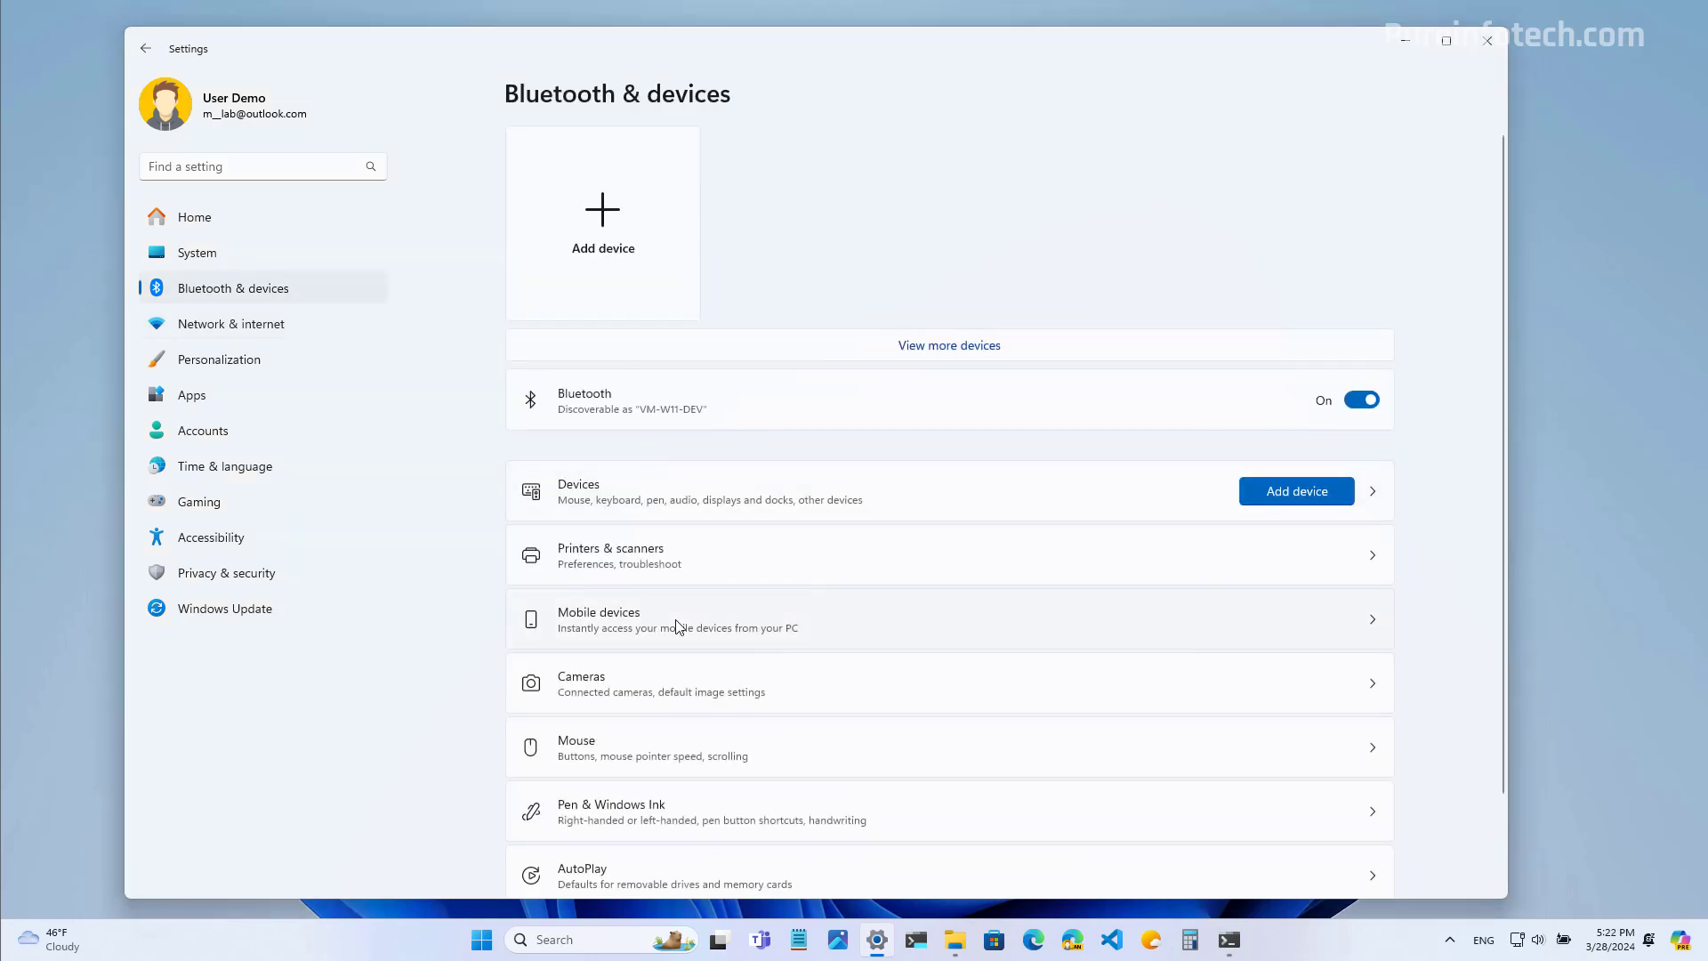
# Start renaming Microsoft Print to PDF under Additional printer settings, then cancel without changes
pyautogui.click(680, 567)
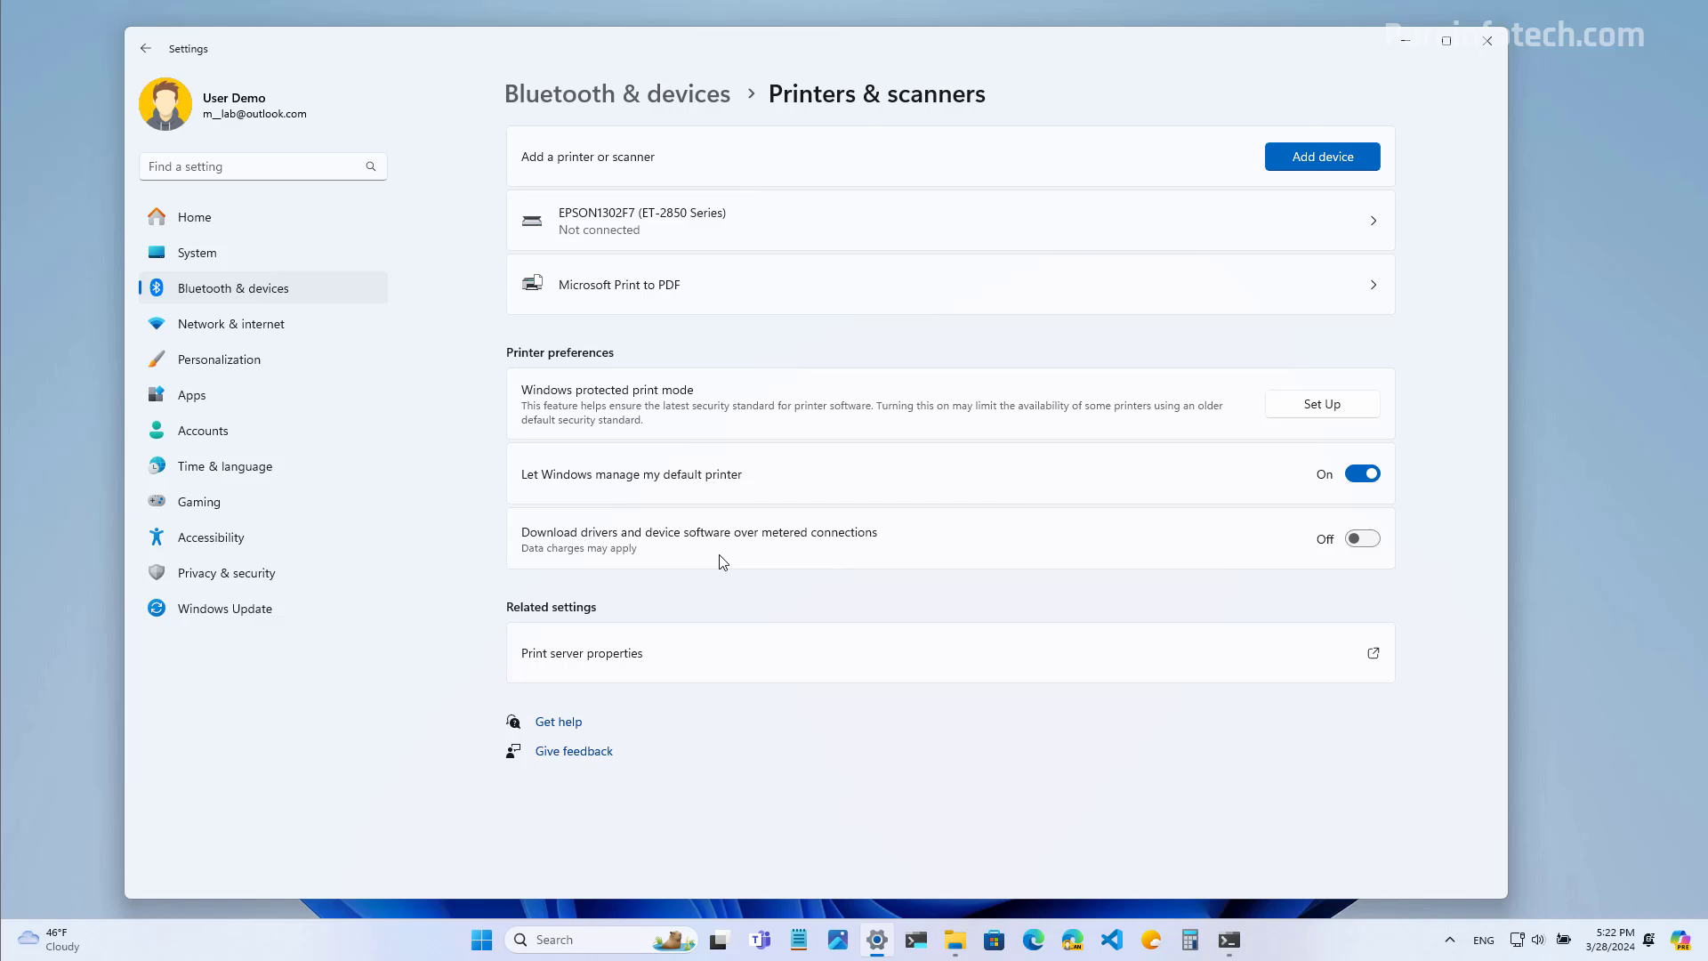
pyautogui.click(649, 283)
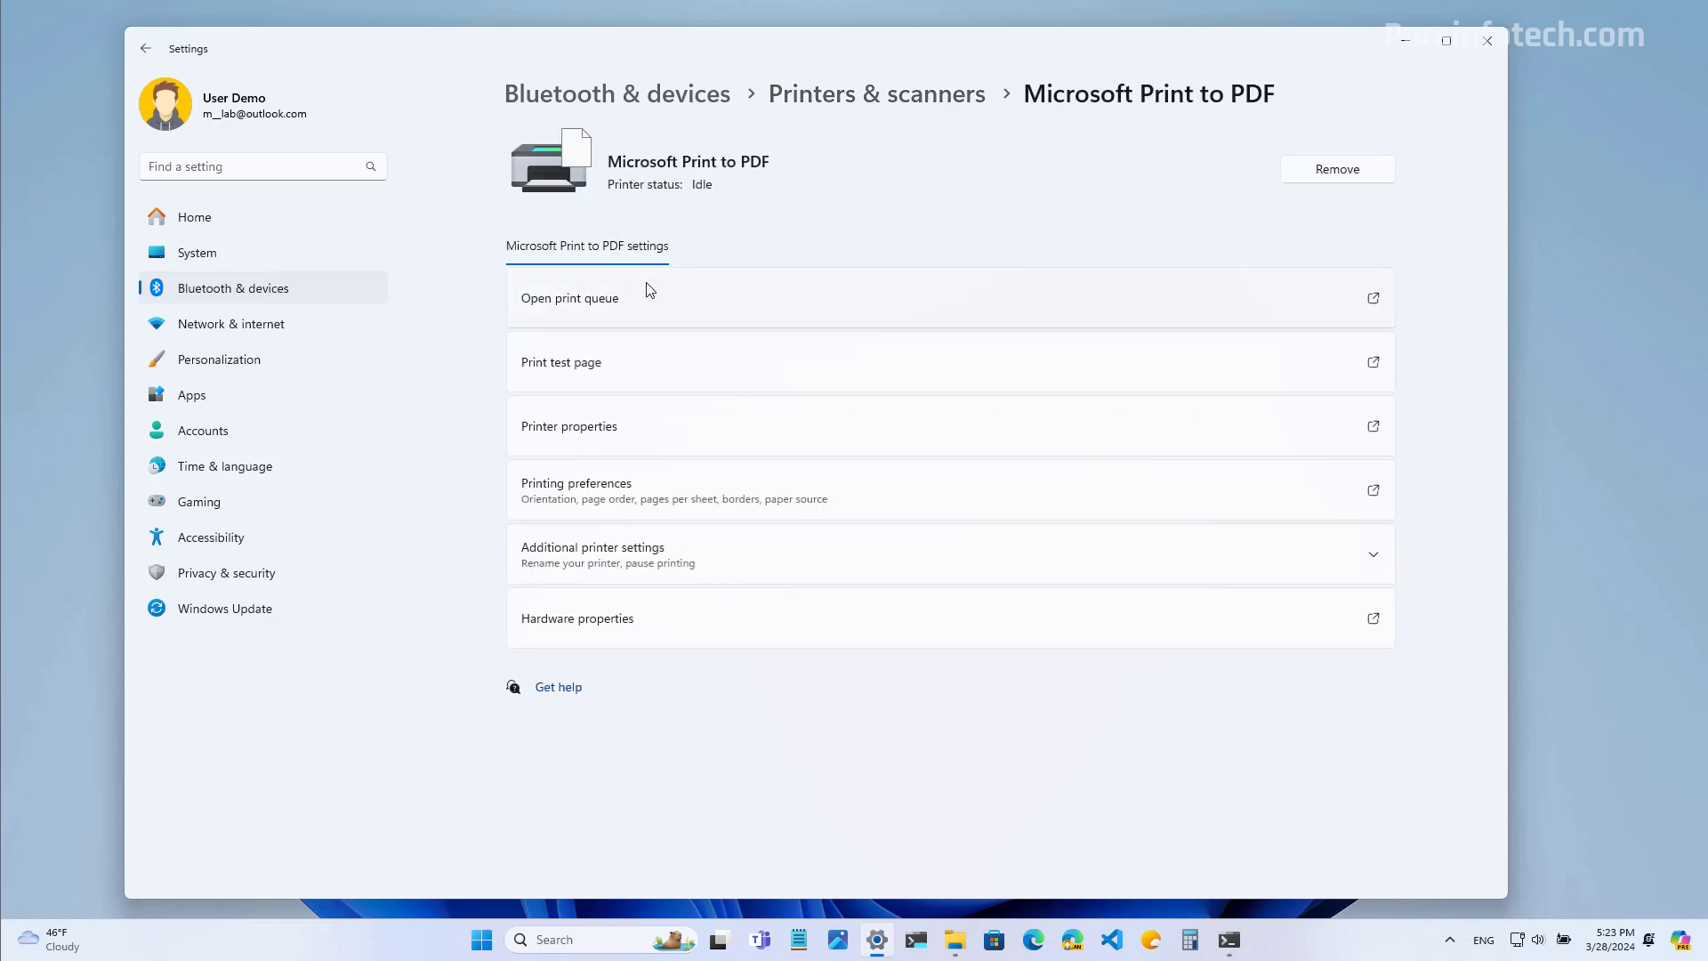
pyautogui.click(672, 561)
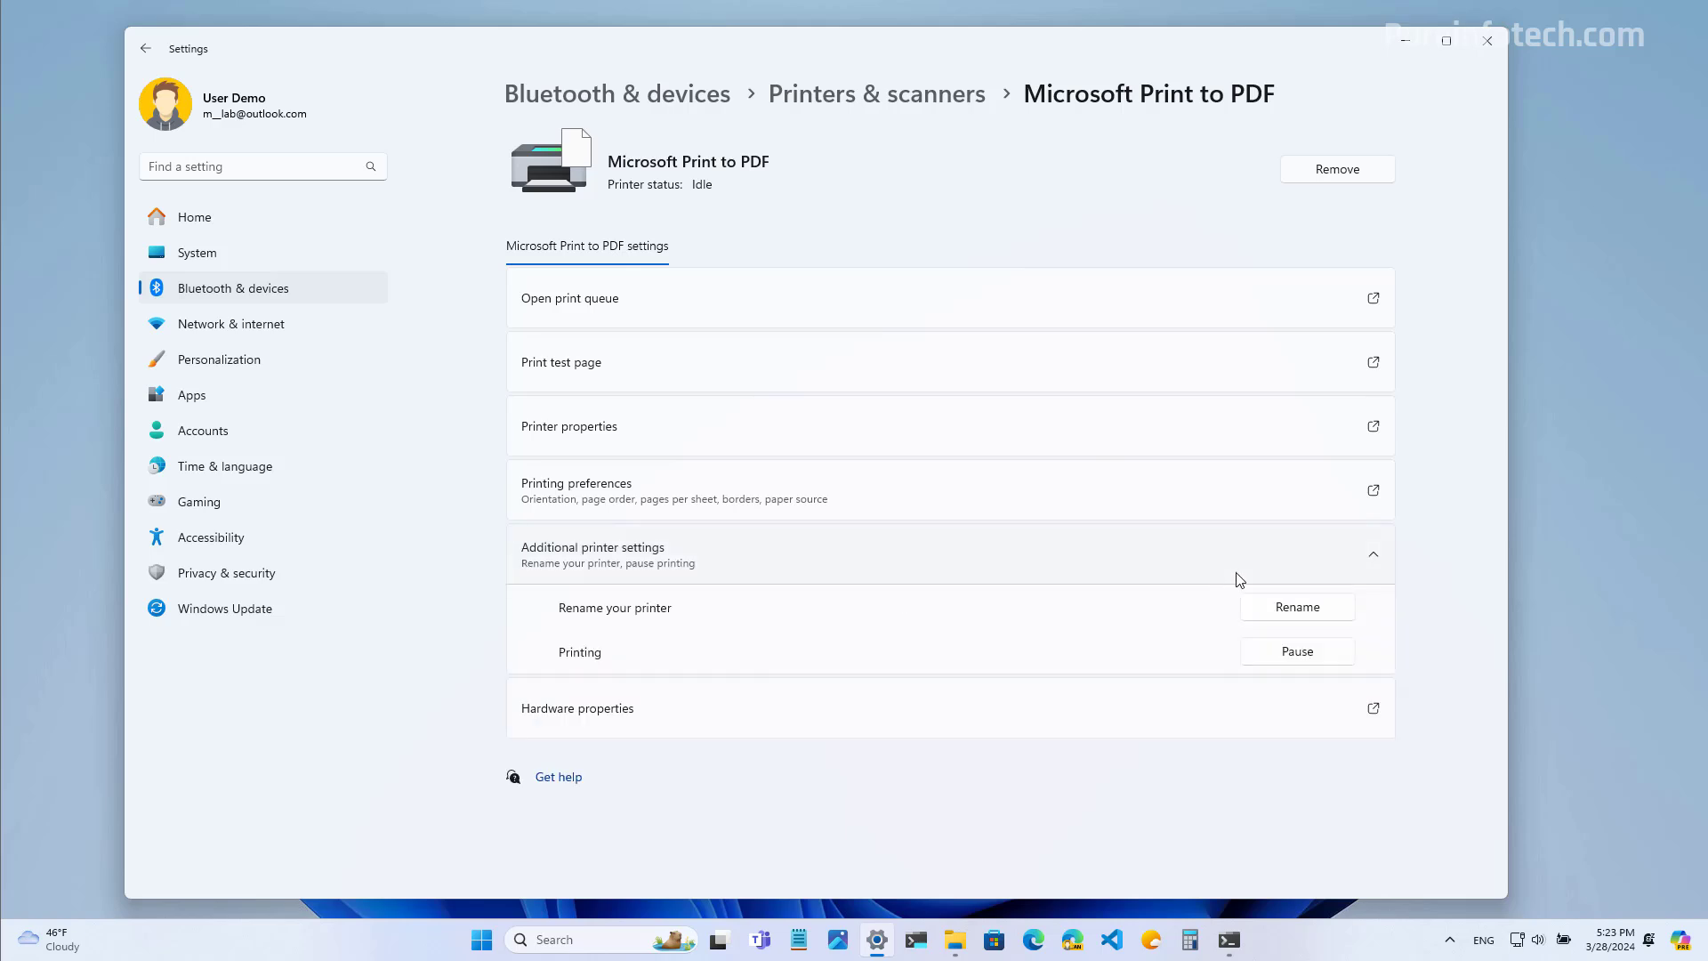
pyautogui.click(1279, 614)
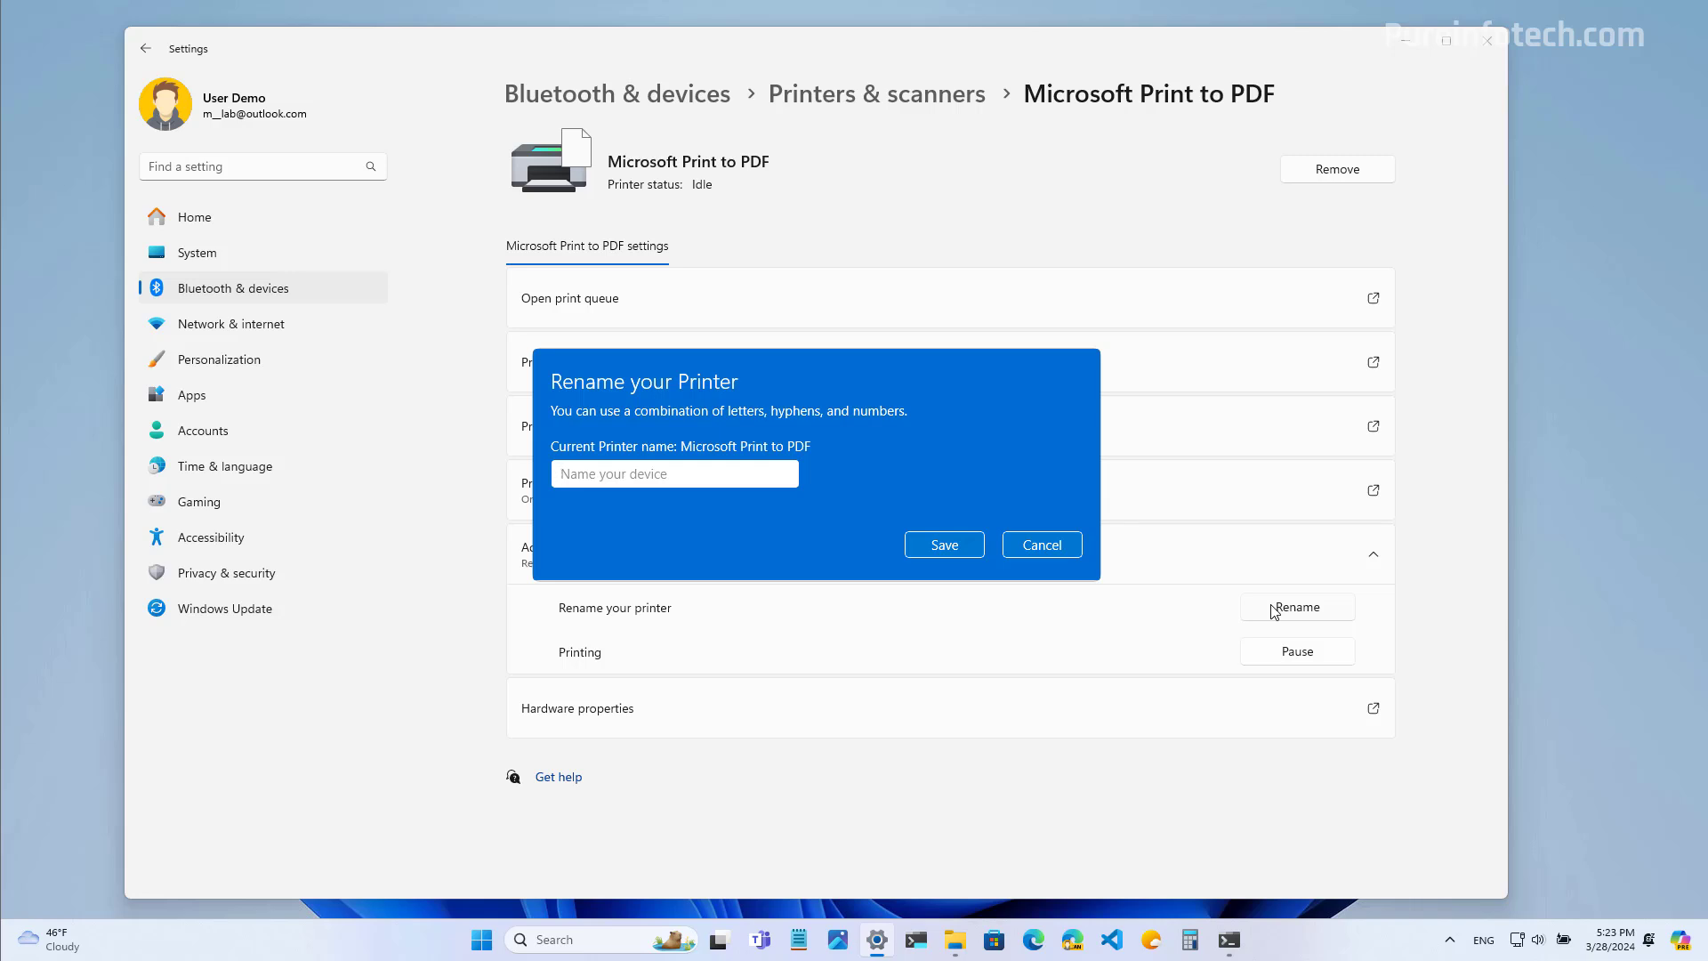
pyautogui.press('Escape')
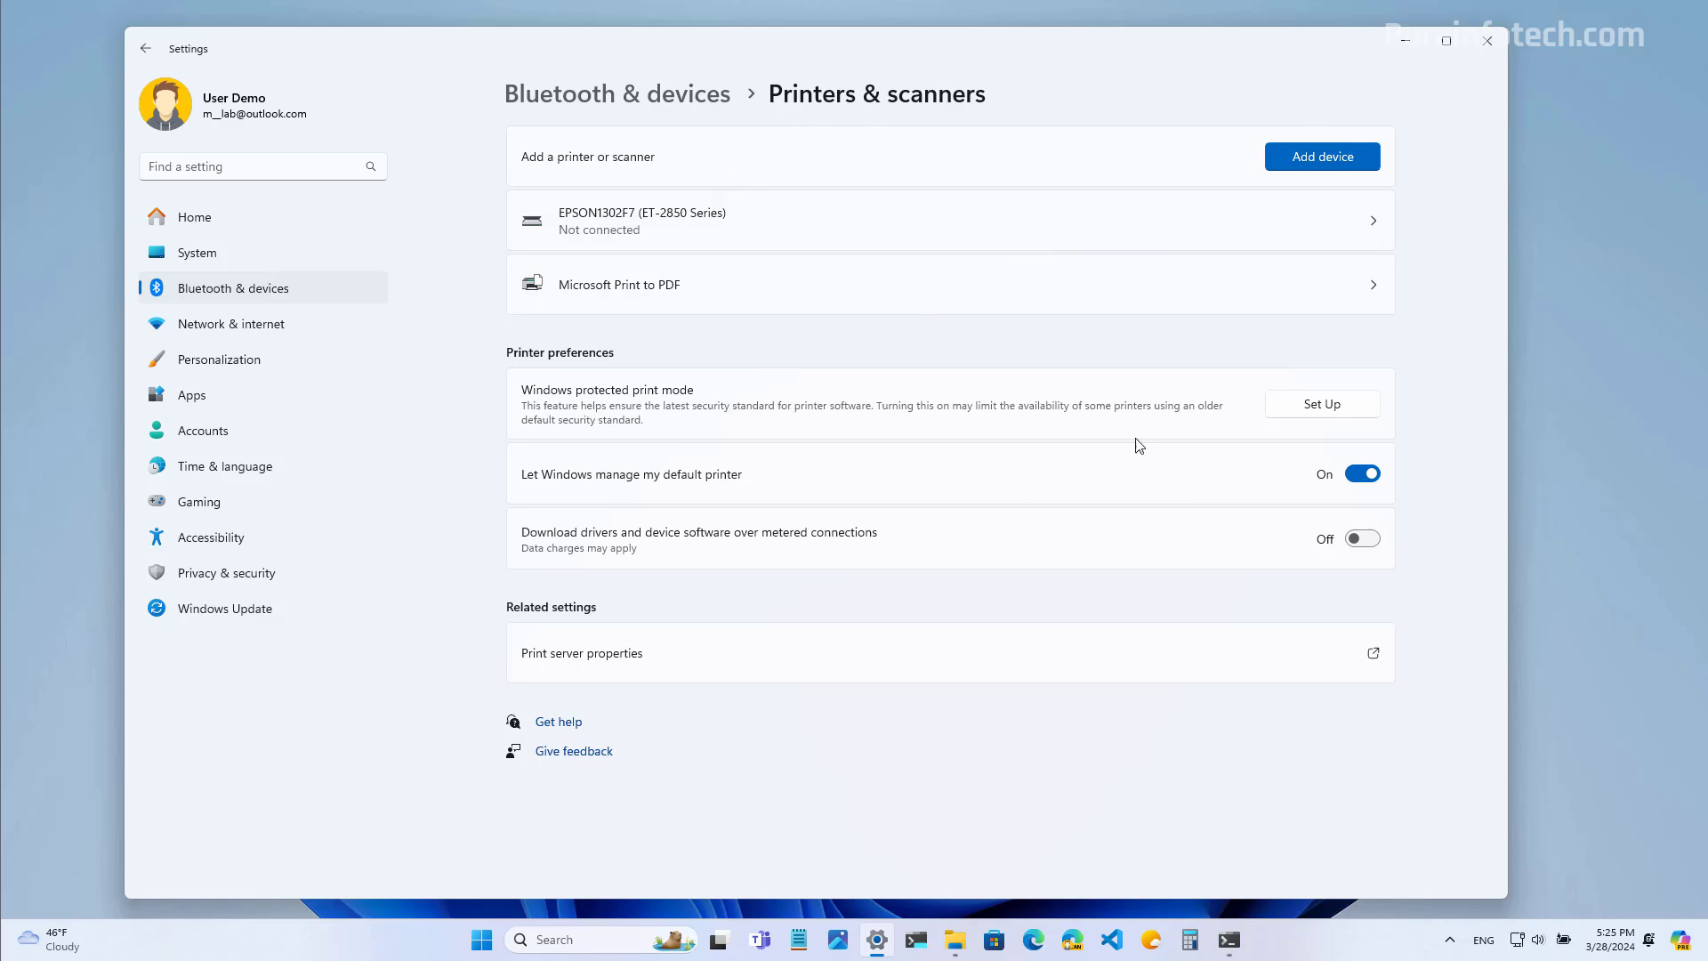
pyautogui.click(1301, 410)
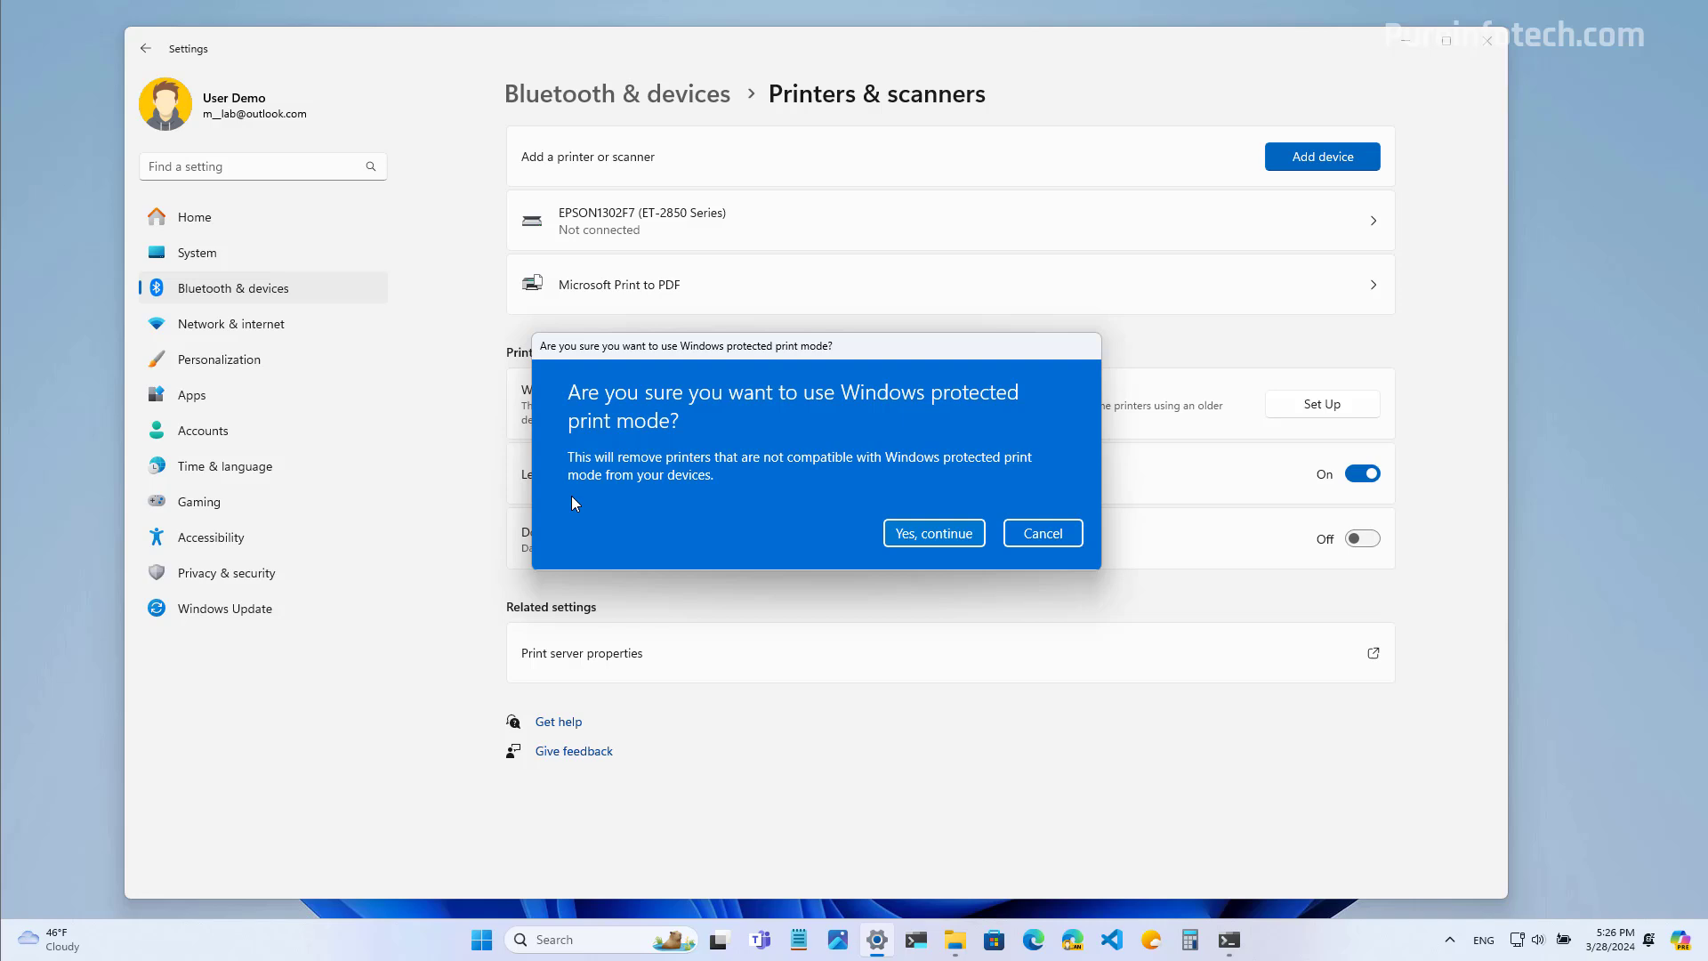
pyautogui.press('Escape')
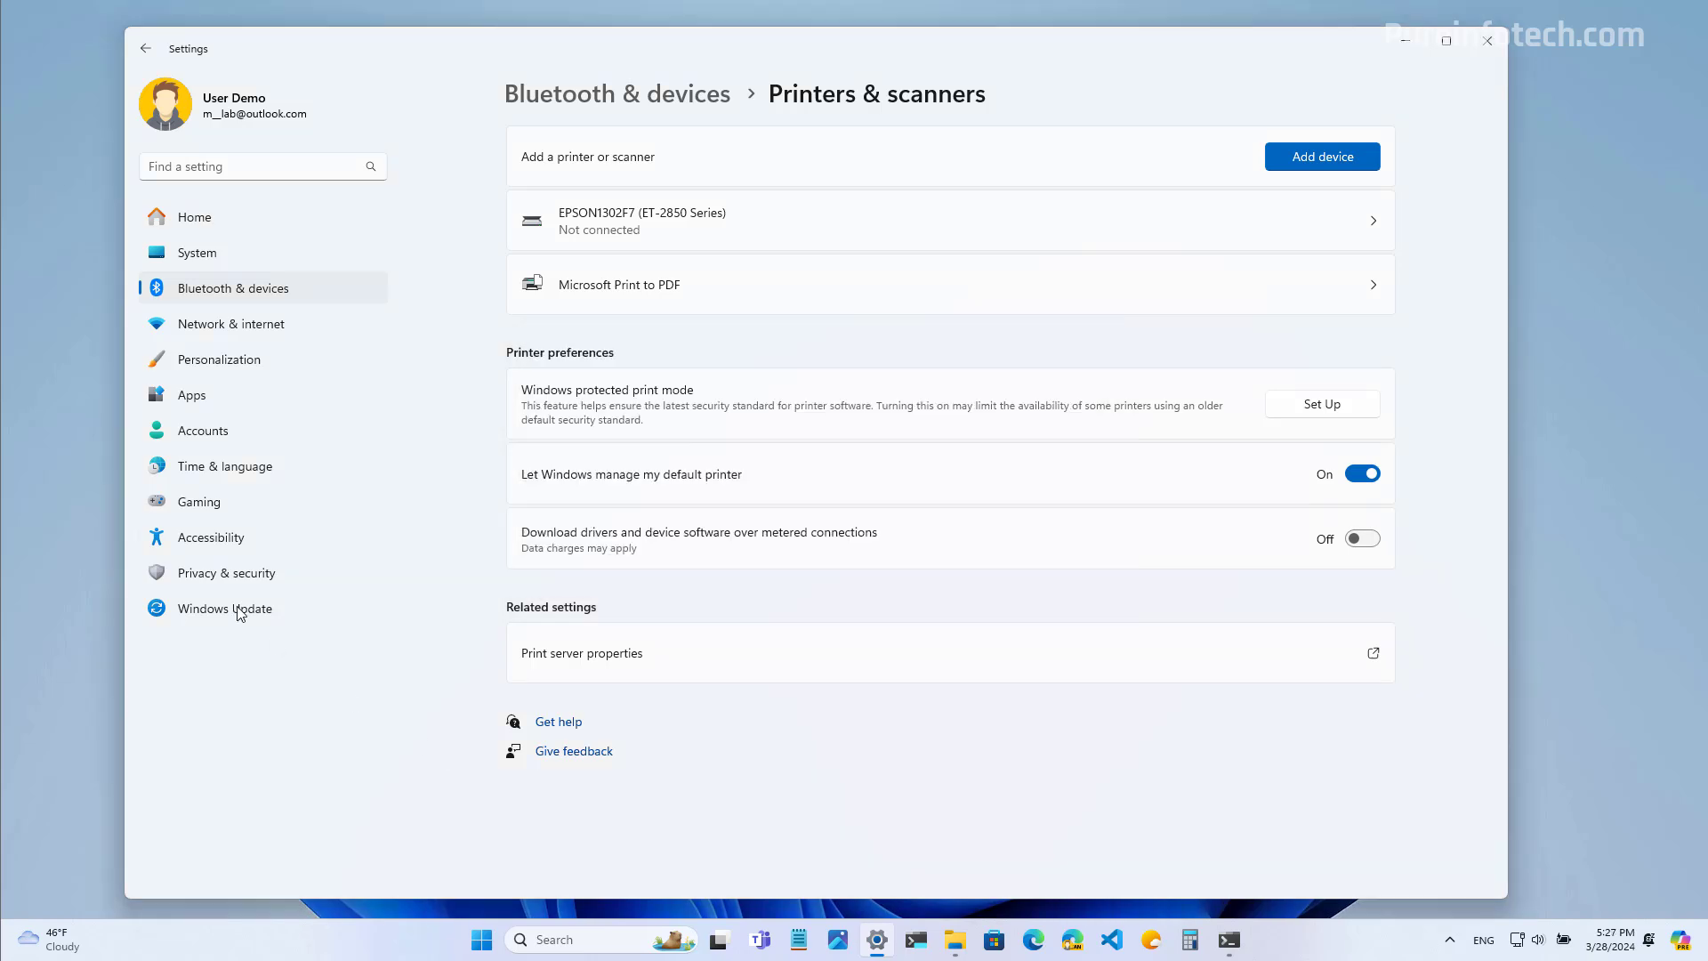
# View the Accessibility Hearing aids page, then clear the desktop and open the Widgets board
pyautogui.click(208, 540)
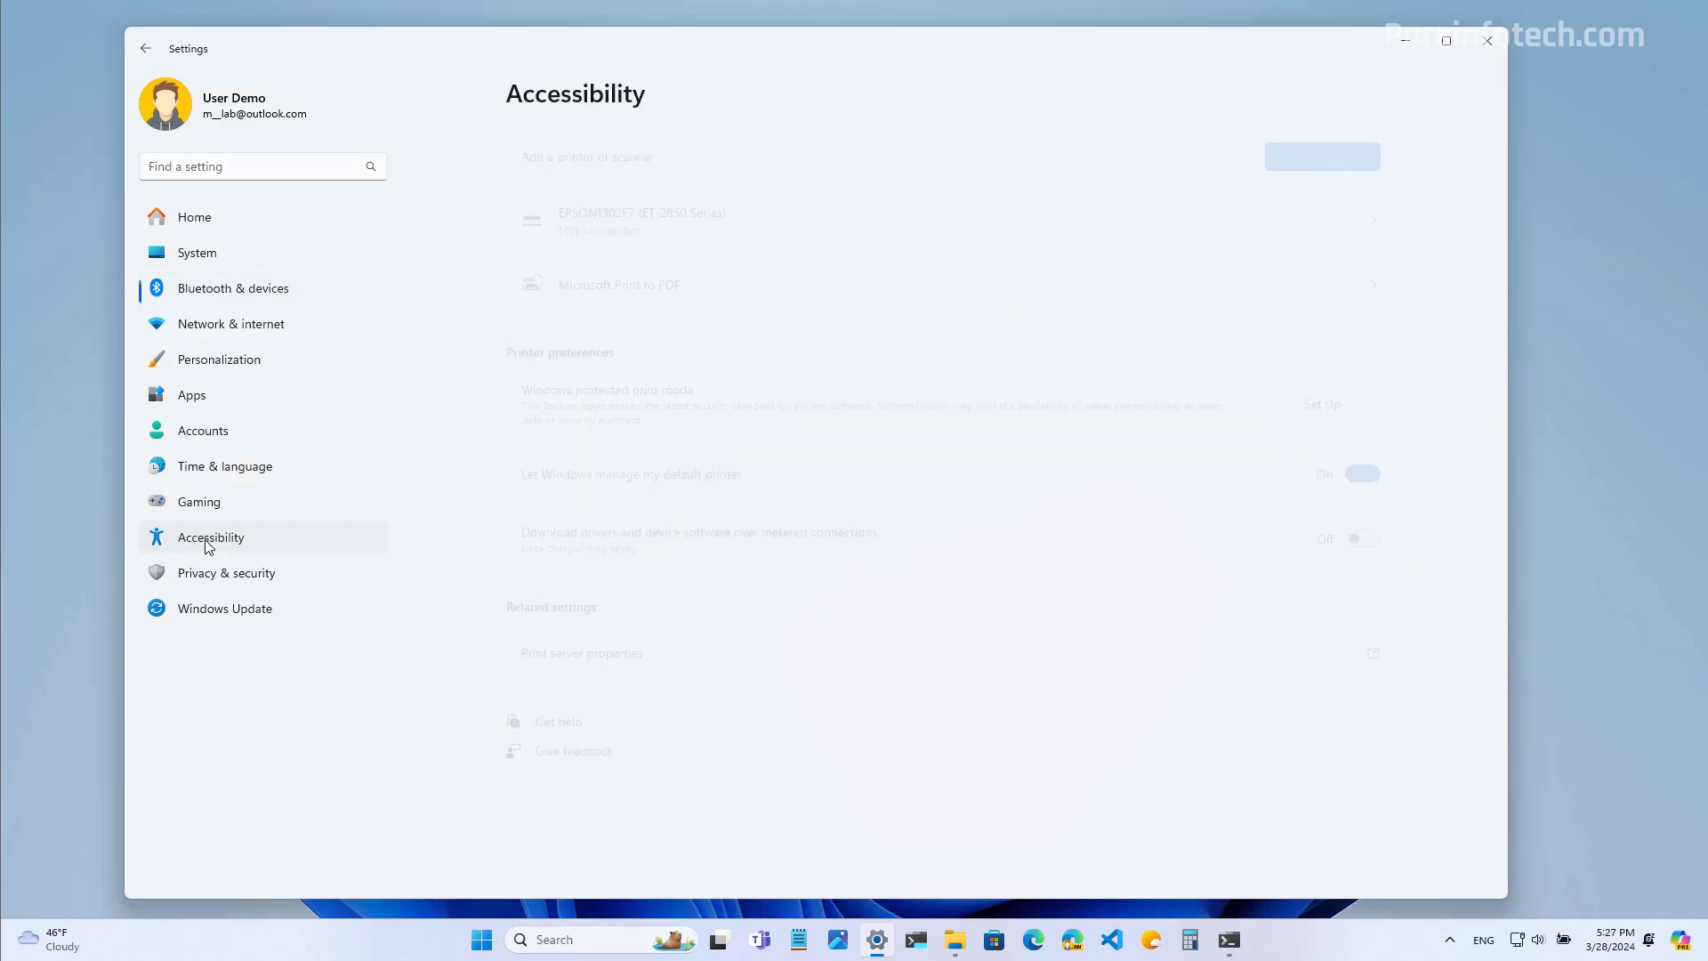
pyautogui.scroll(-4, 656, 649)
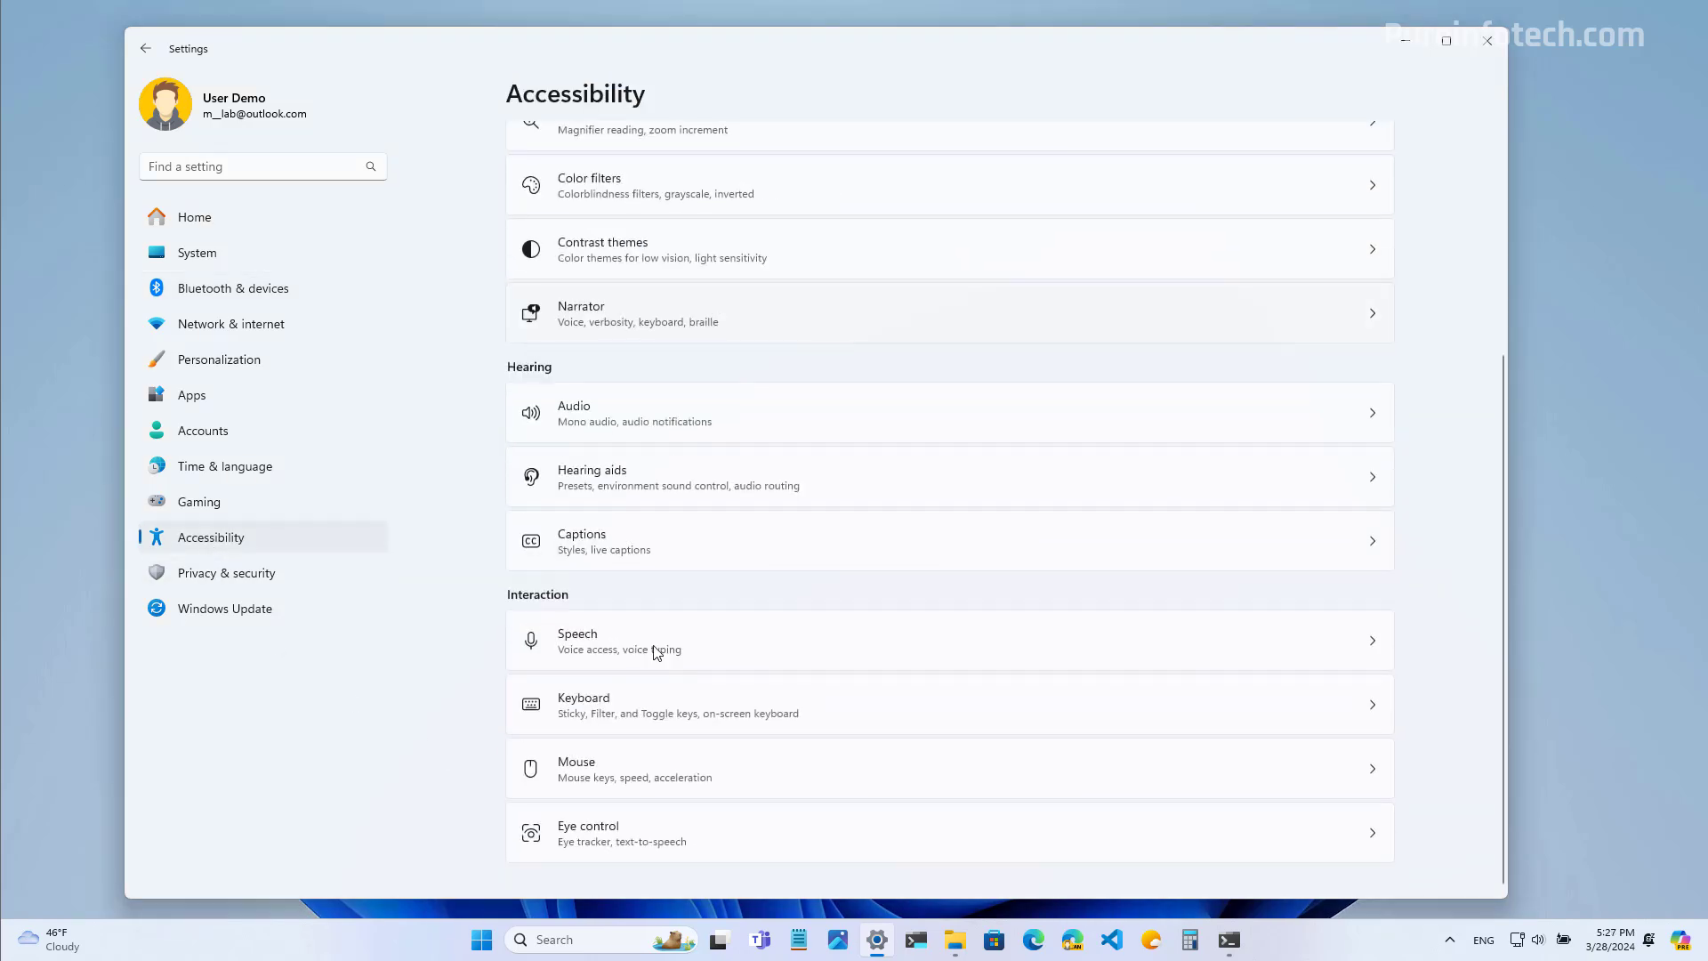
pyautogui.click(612, 487)
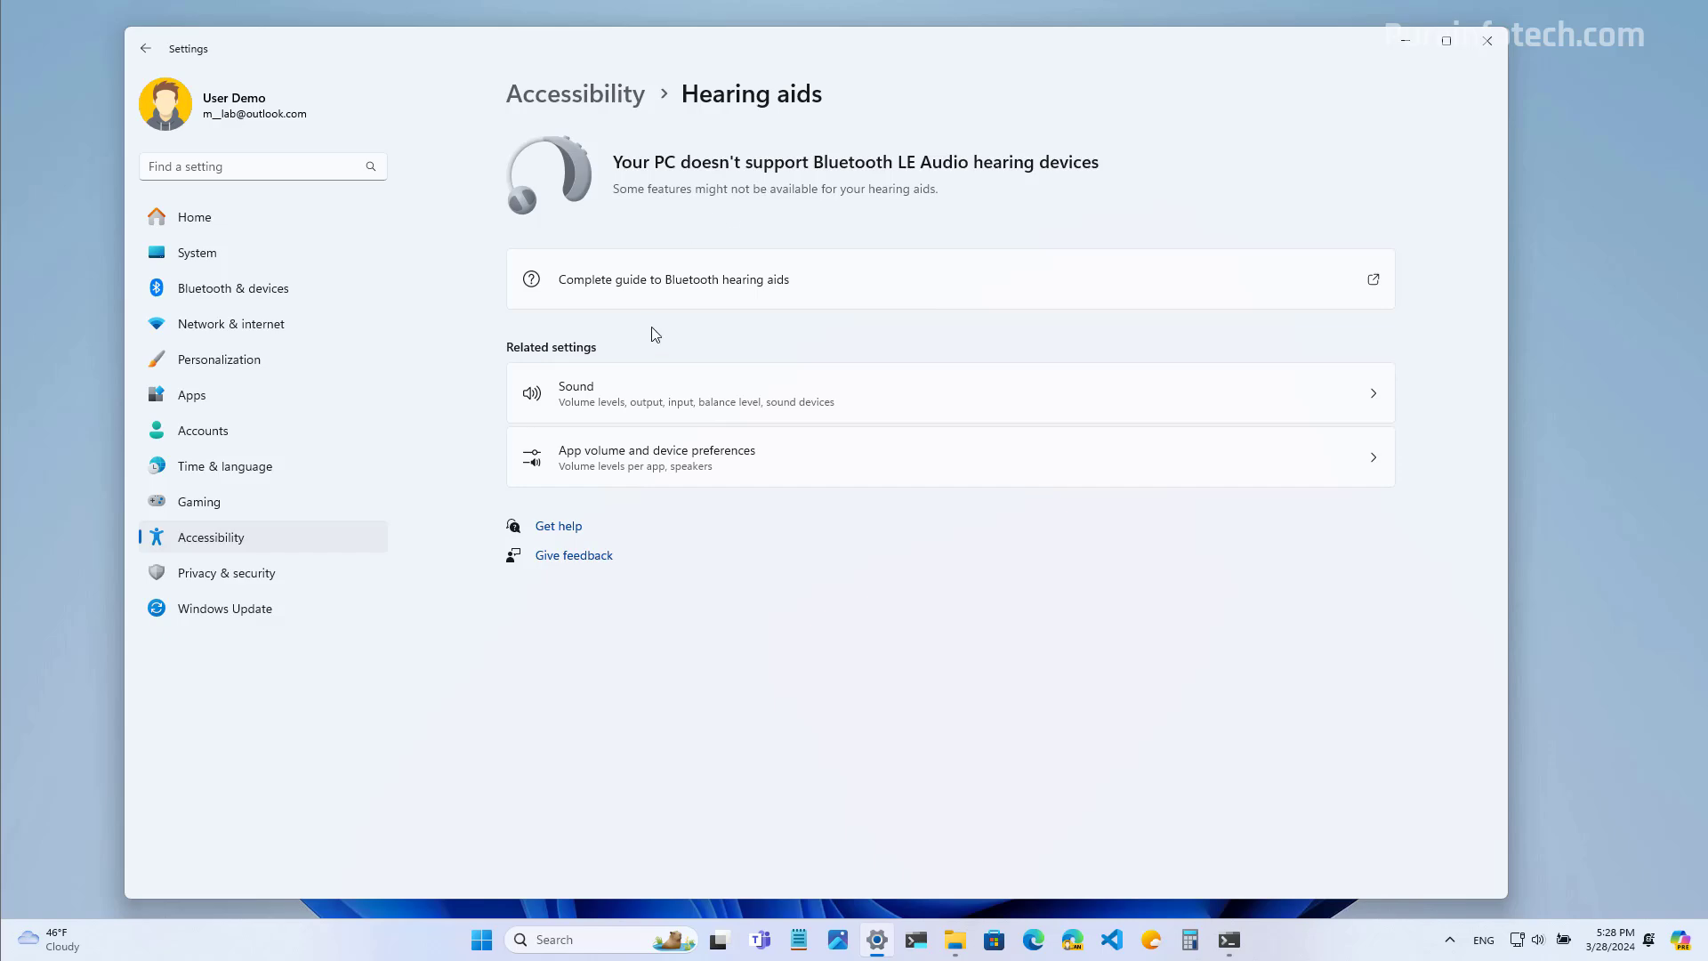
pyautogui.press('super+d')
pyautogui.click(54, 936)
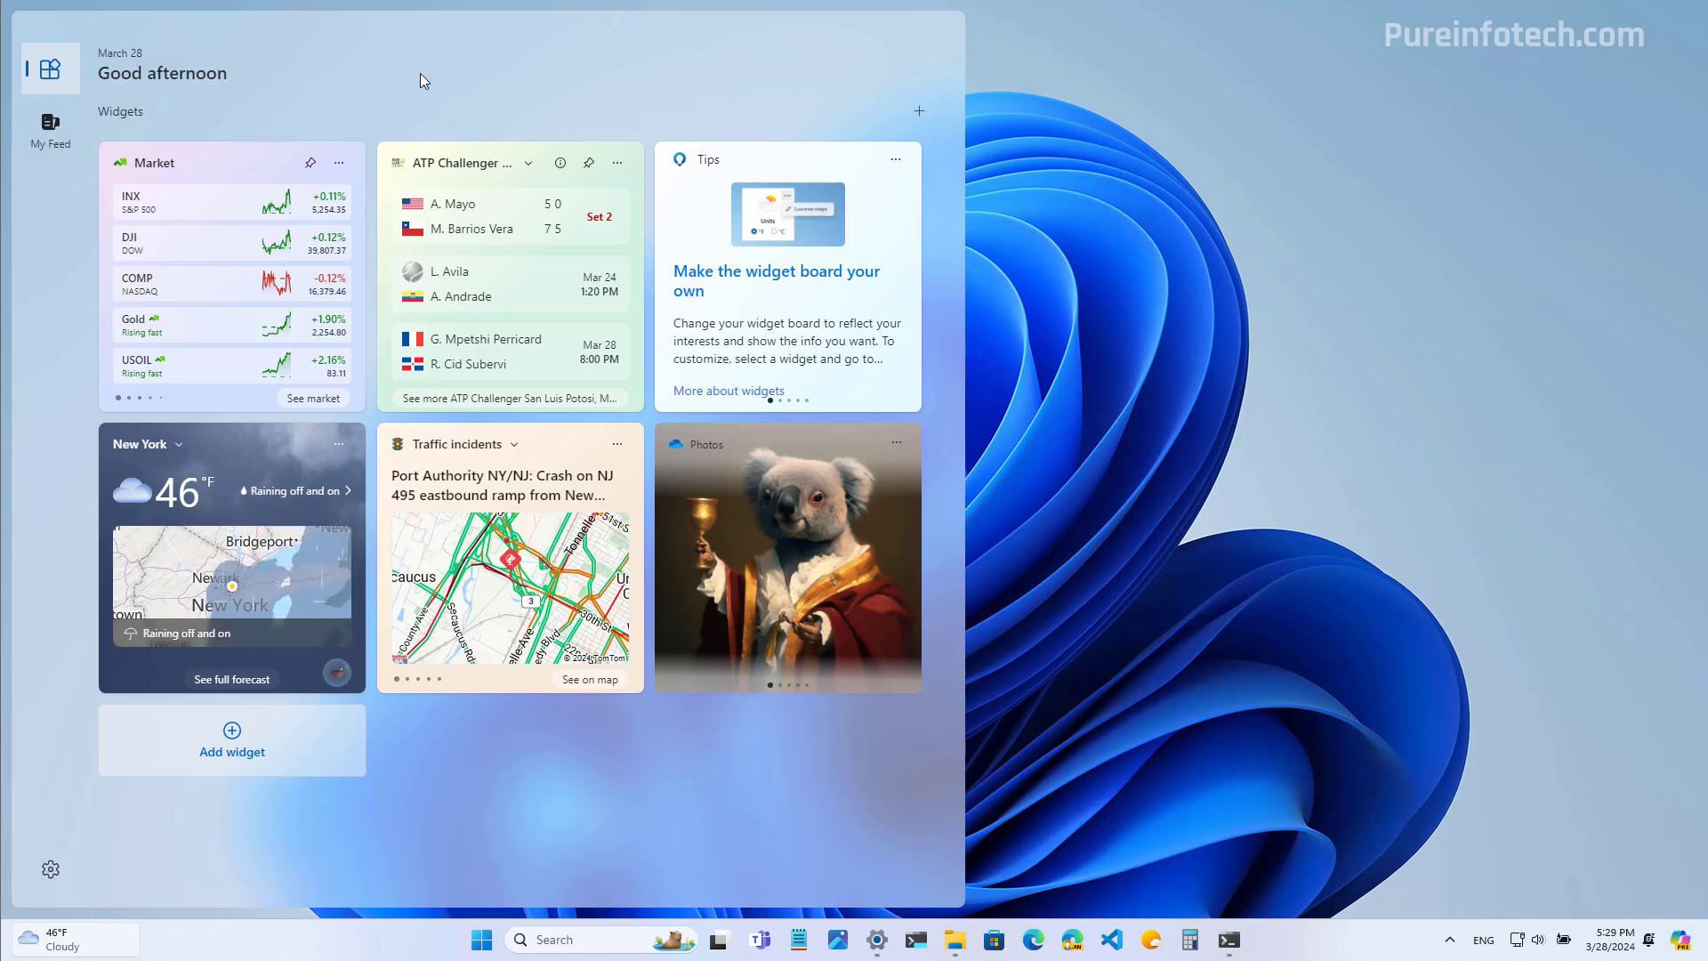
# Glance at the My Feed board, then turn on widget announcements and notification badges
pyautogui.click(48, 125)
pyautogui.click(46, 69)
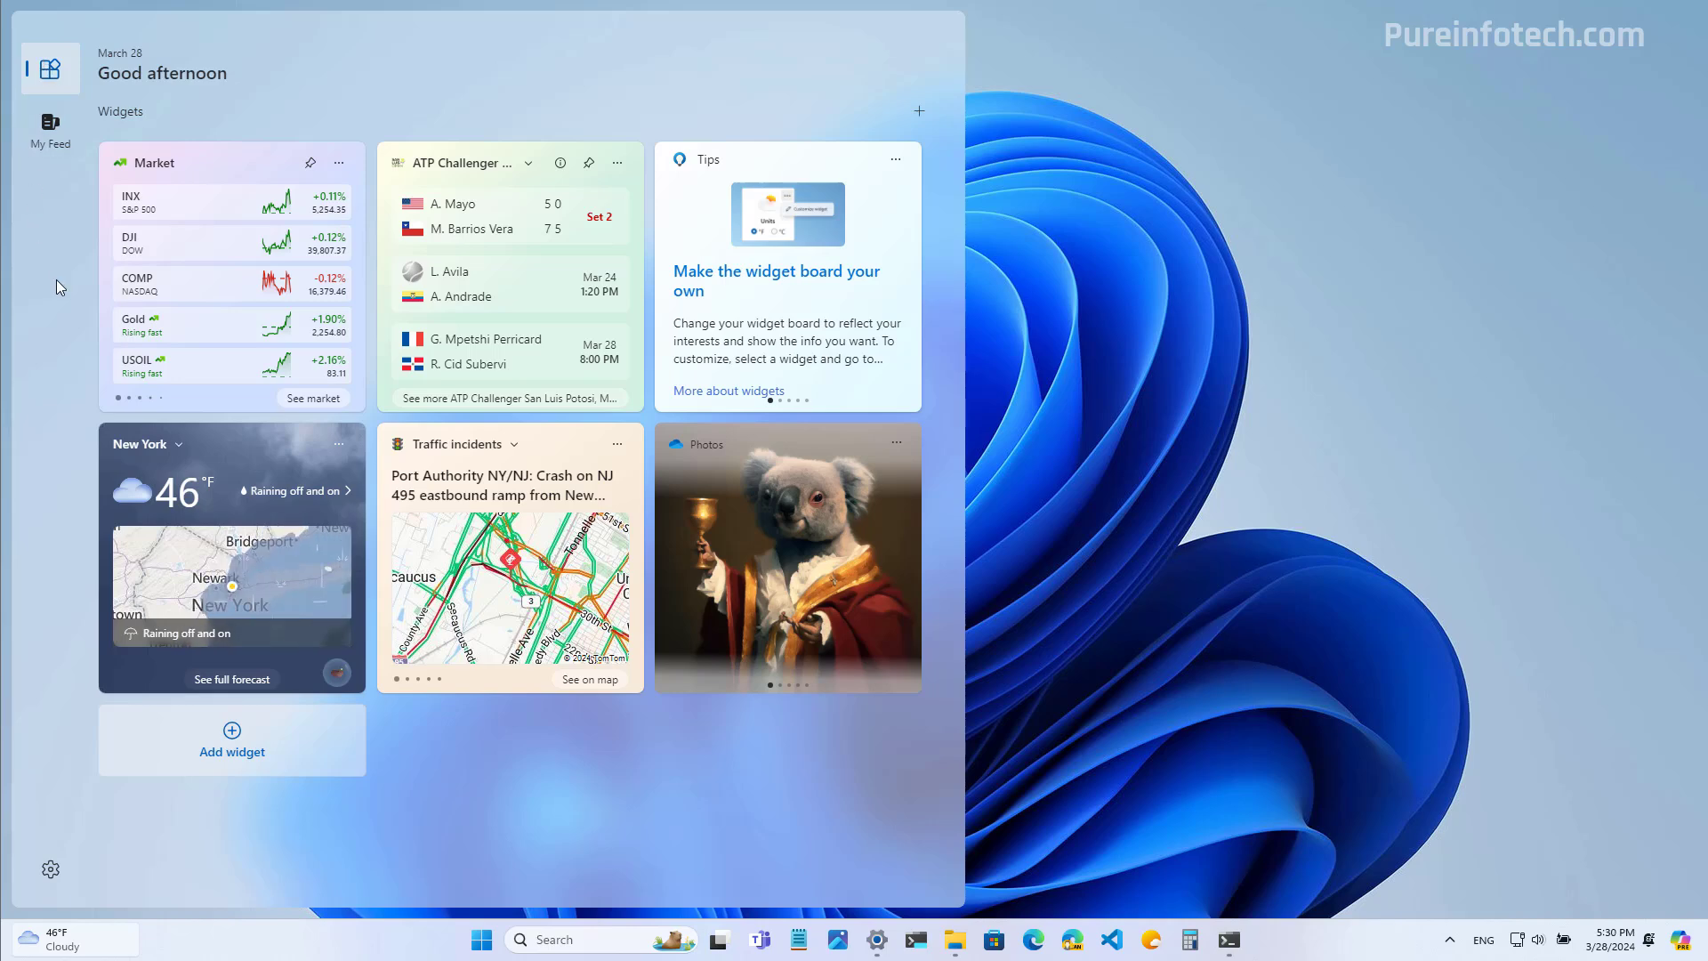
pyautogui.click(53, 877)
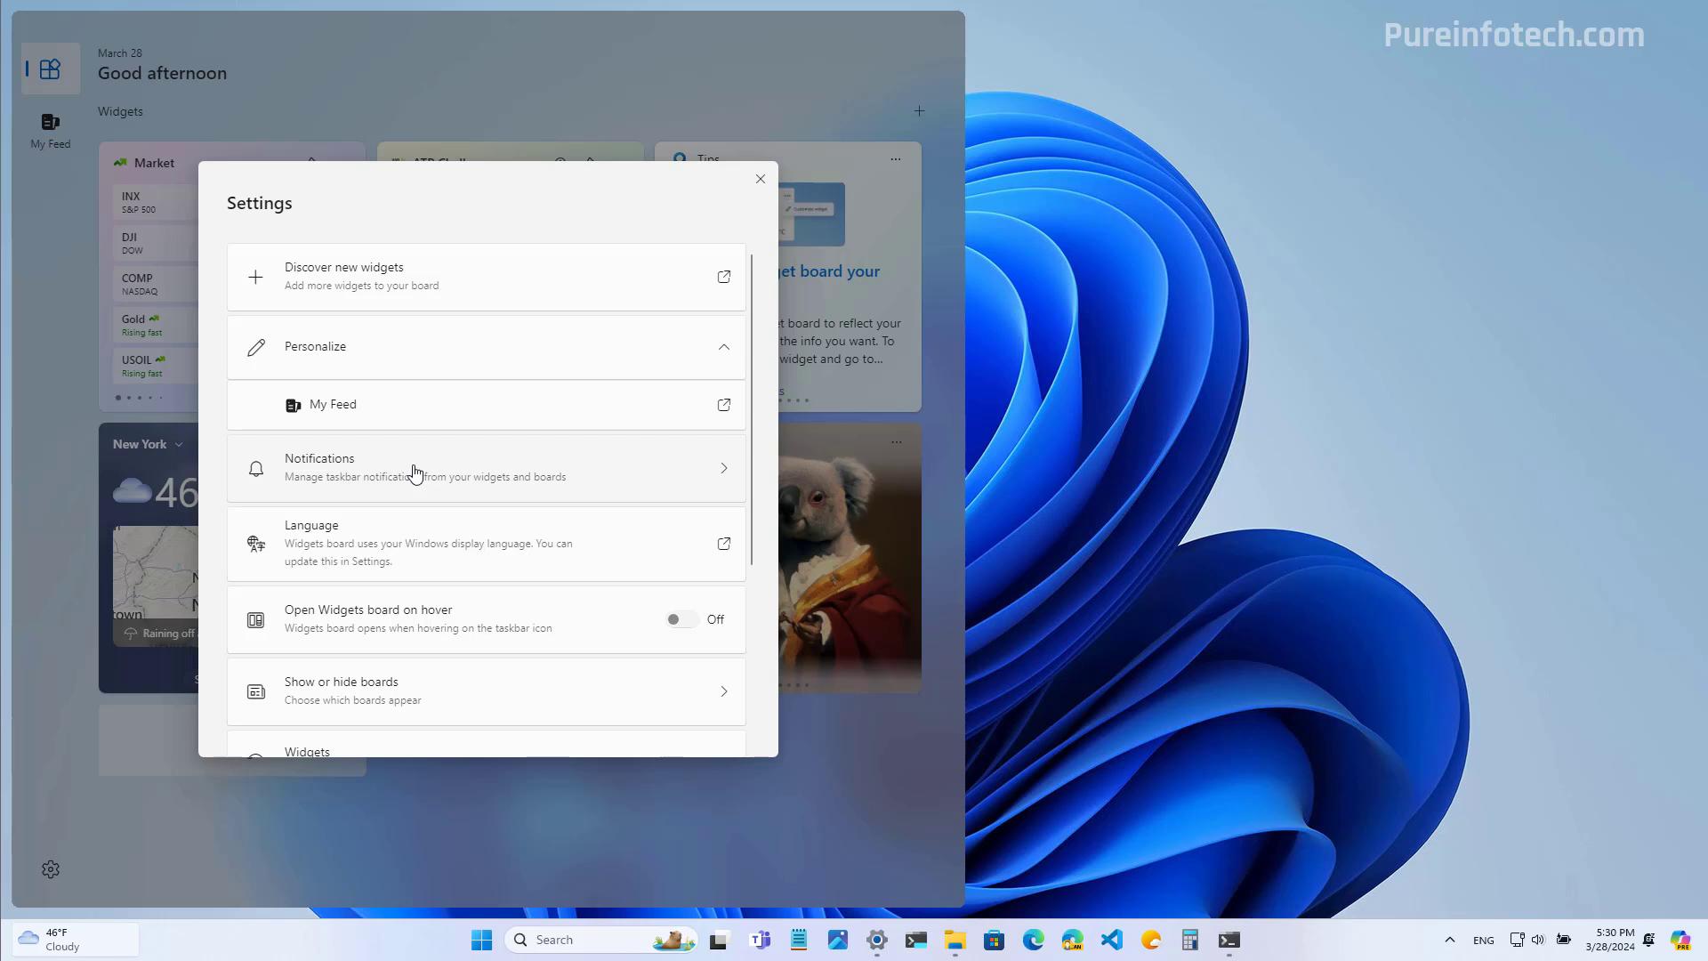
pyautogui.click(415, 472)
pyautogui.click(688, 351)
pyautogui.click(690, 279)
pyautogui.click(258, 203)
# Hide the My Feed board under Show or hide boards and close widget settings
pyautogui.click(372, 691)
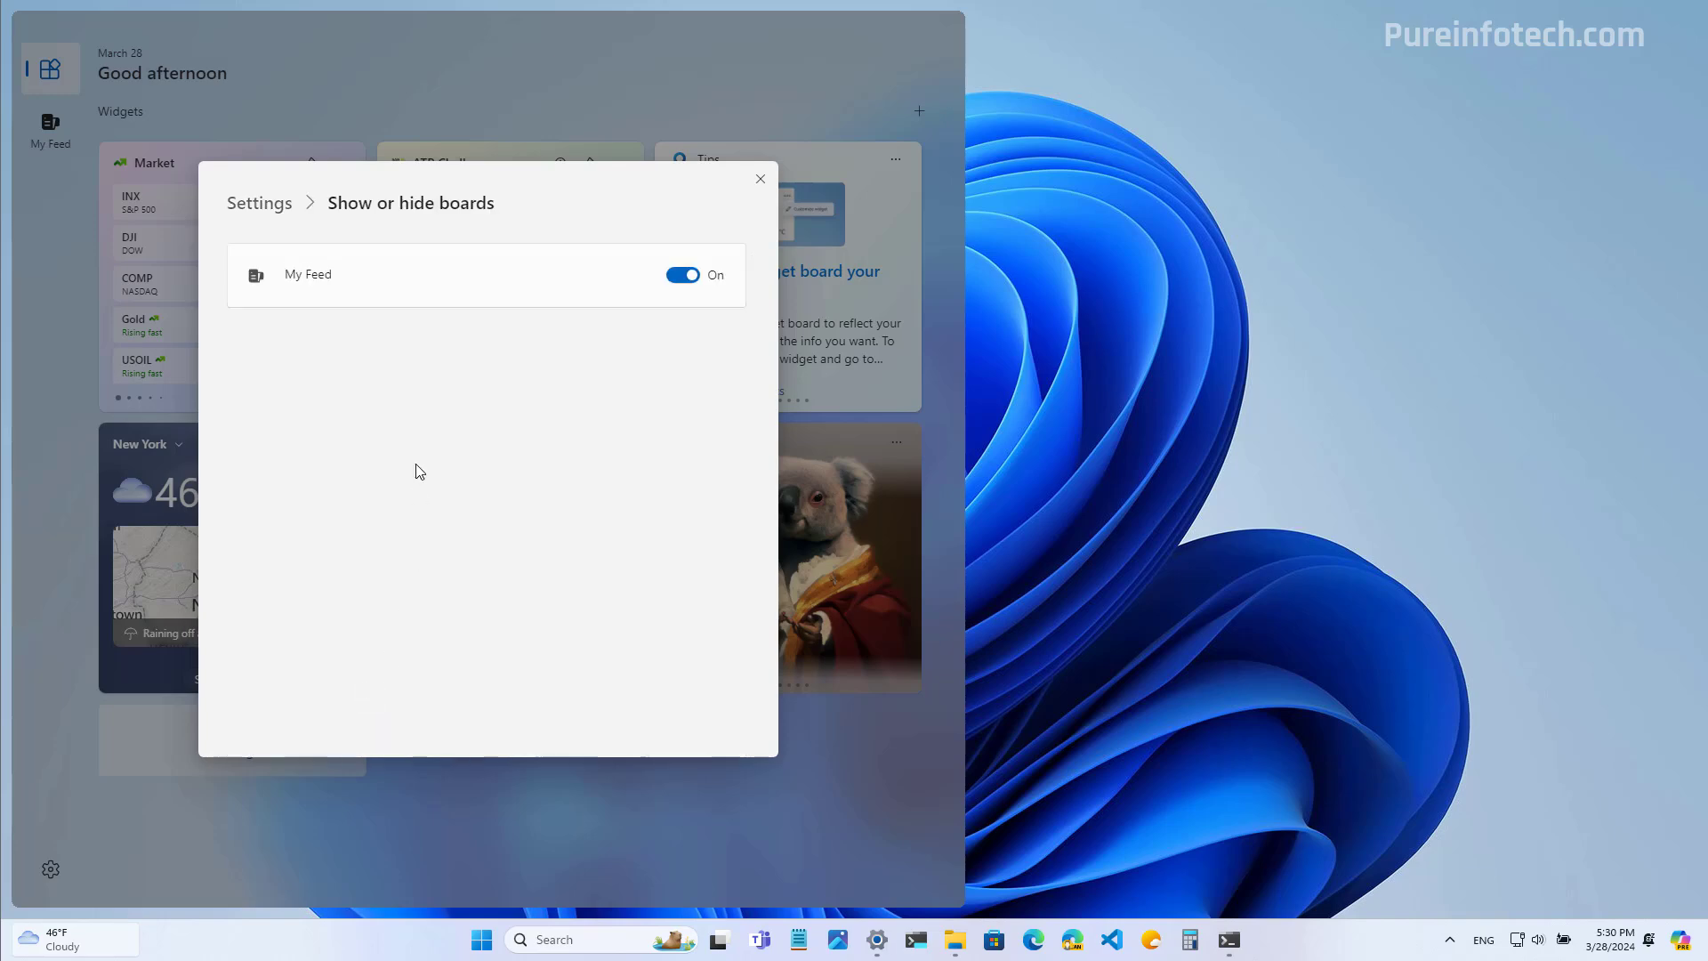
pyautogui.click(684, 276)
pyautogui.click(434, 81)
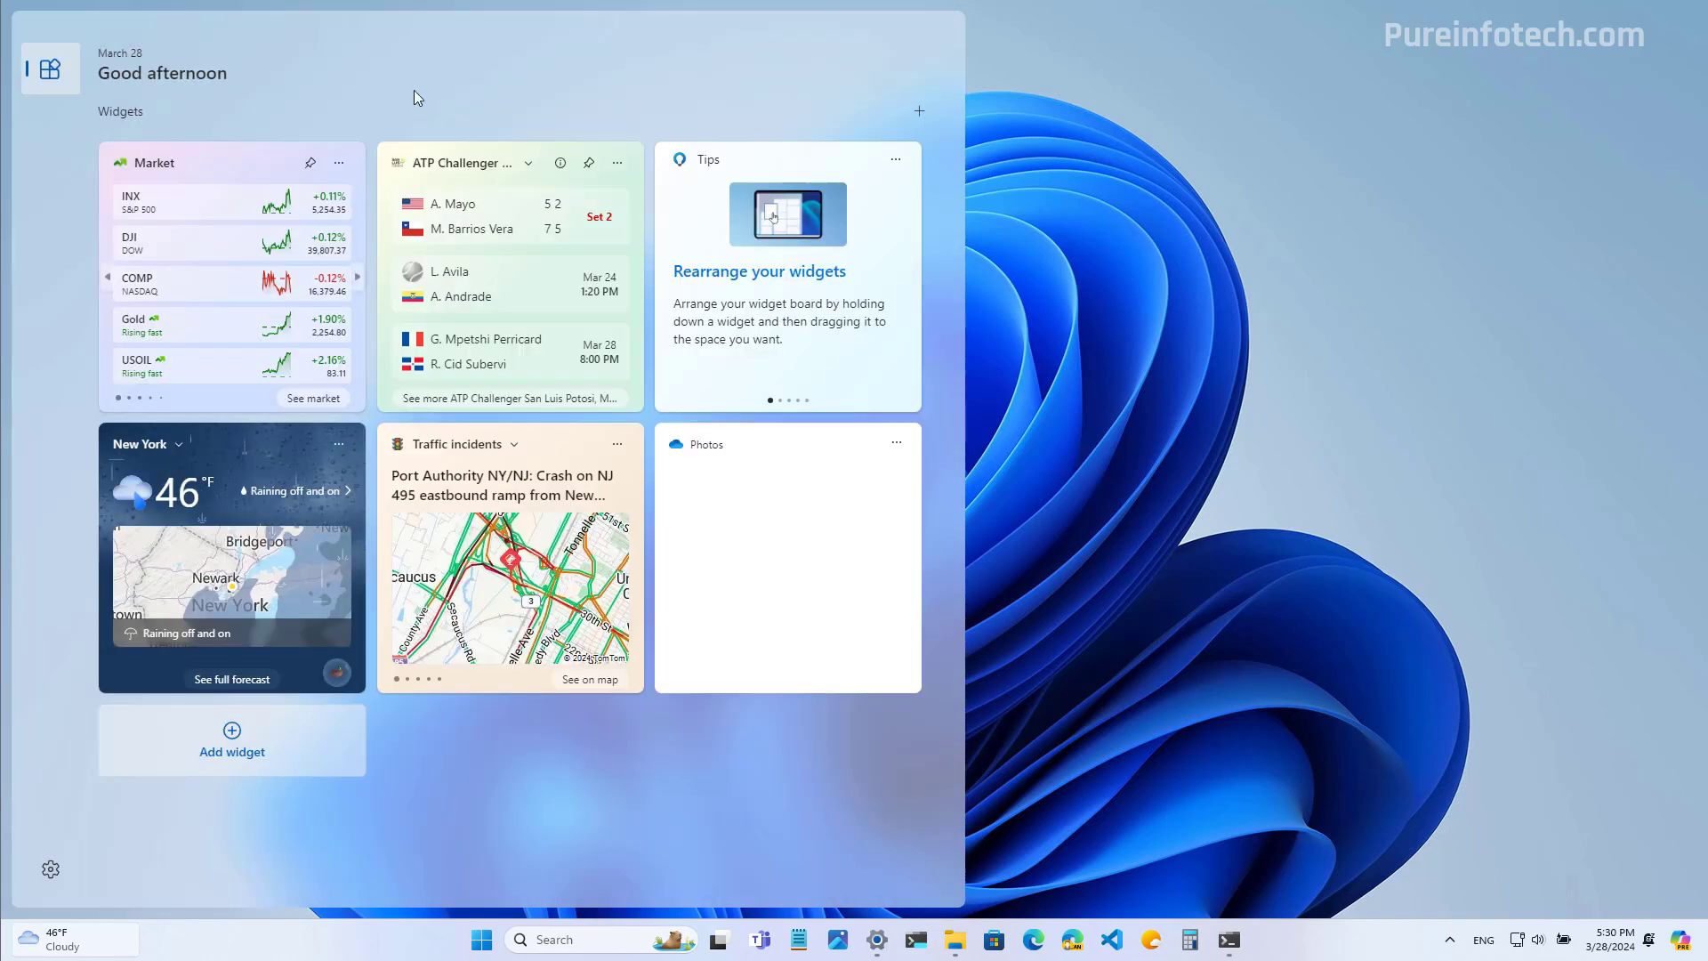